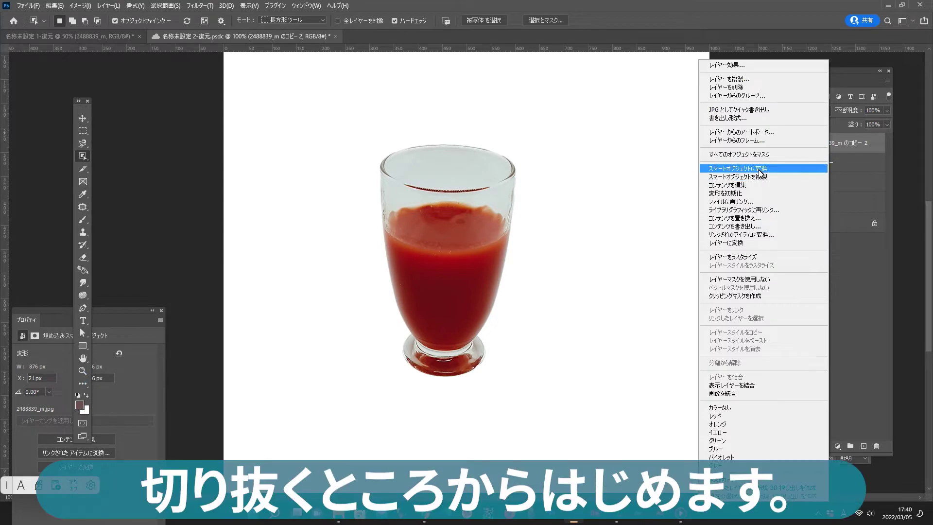
Step: Convert the top glass copy layer to a smart object, then select its juice with the Quick Selection tool and mask the layer to it
click(762, 170)
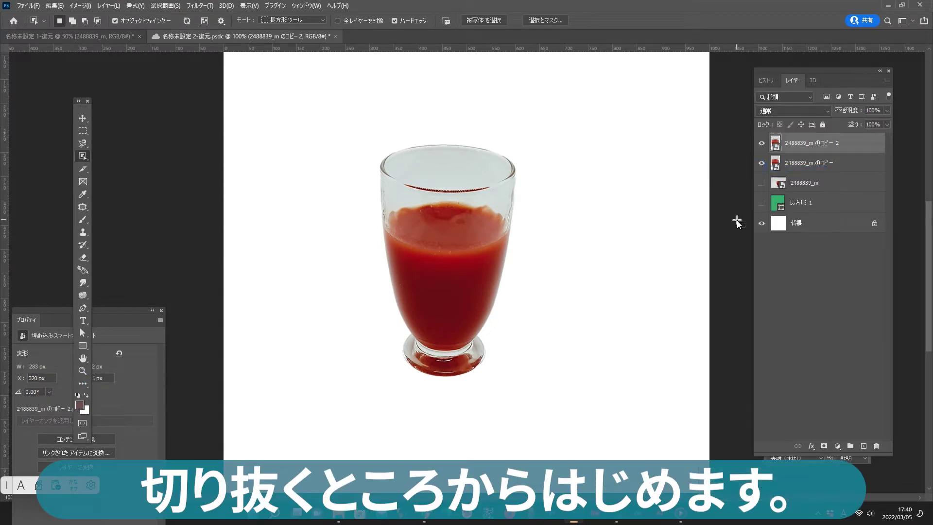
right_click(83, 155)
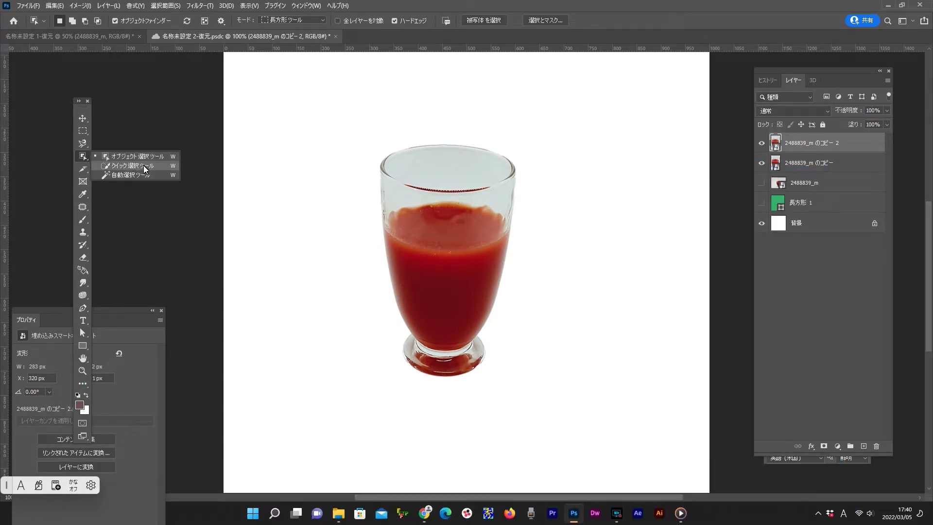
click(146, 165)
mouse_move(417, 243)
mouse_down()
mouse_move(467, 232)
mouse_move(471, 272)
mouse_up()
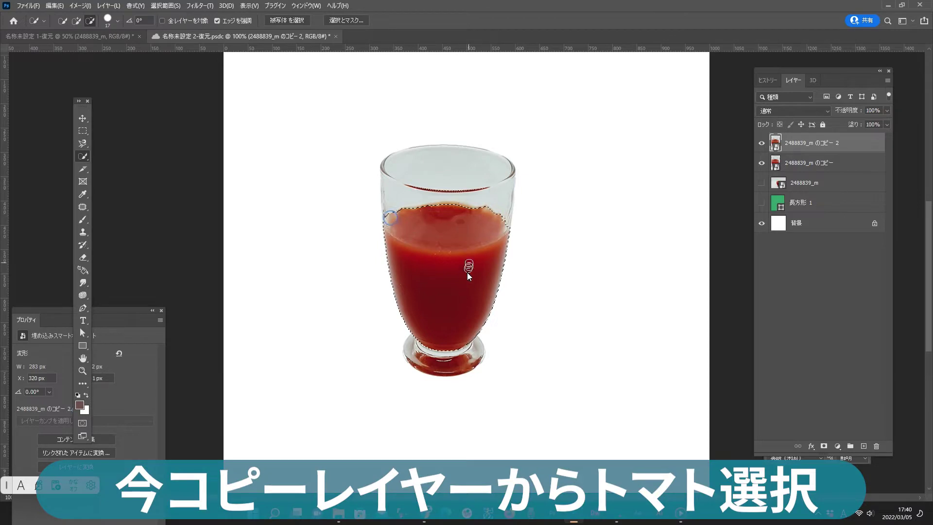
key(ctrl+plus)
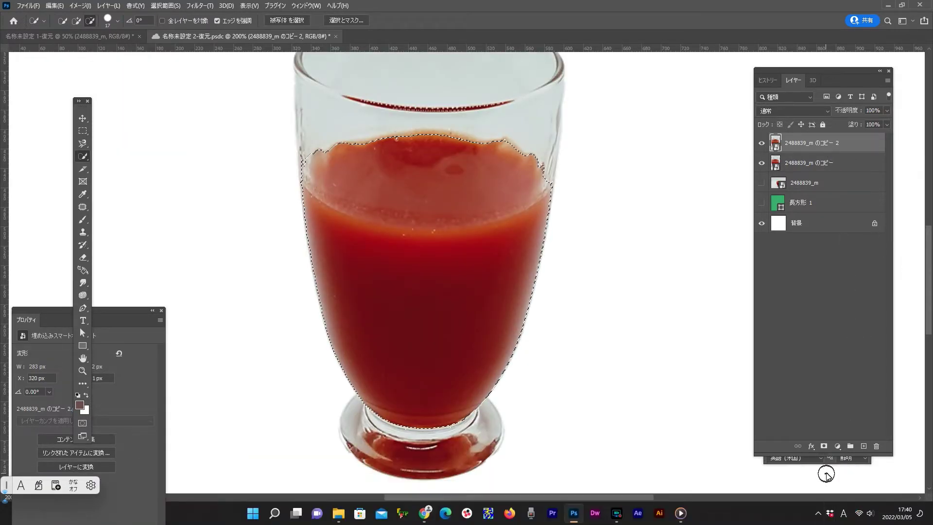
click(824, 446)
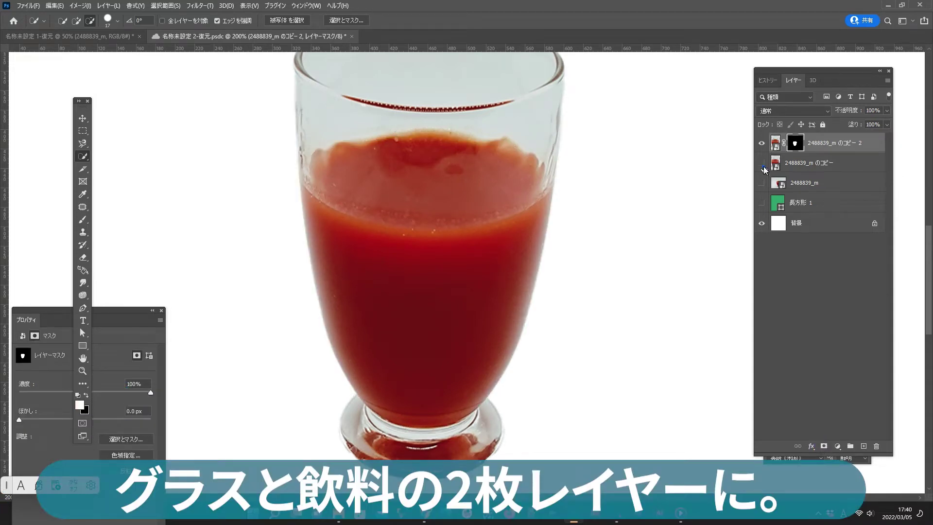
Step: Convert the masked juice layer to a smart object, hiding the lower glass copy to check the cutout and showing it again
click(763, 165)
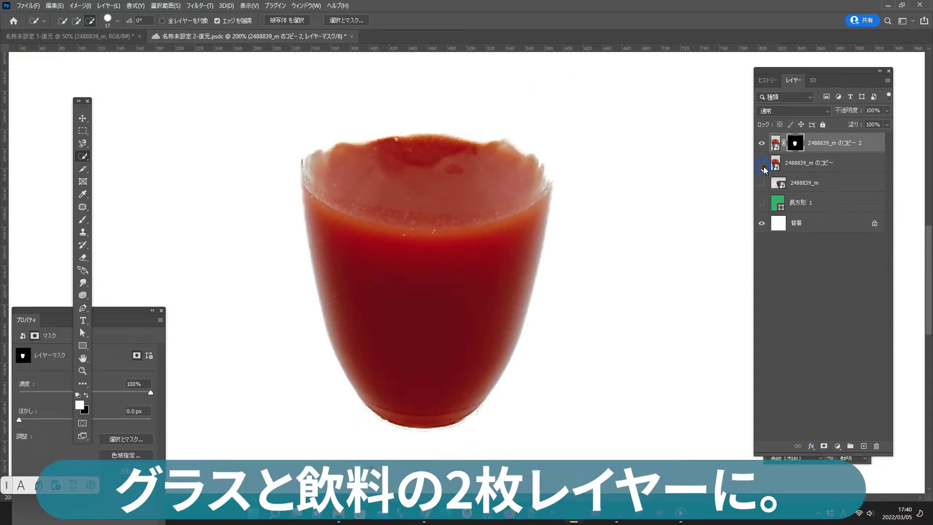
right_click(835, 146)
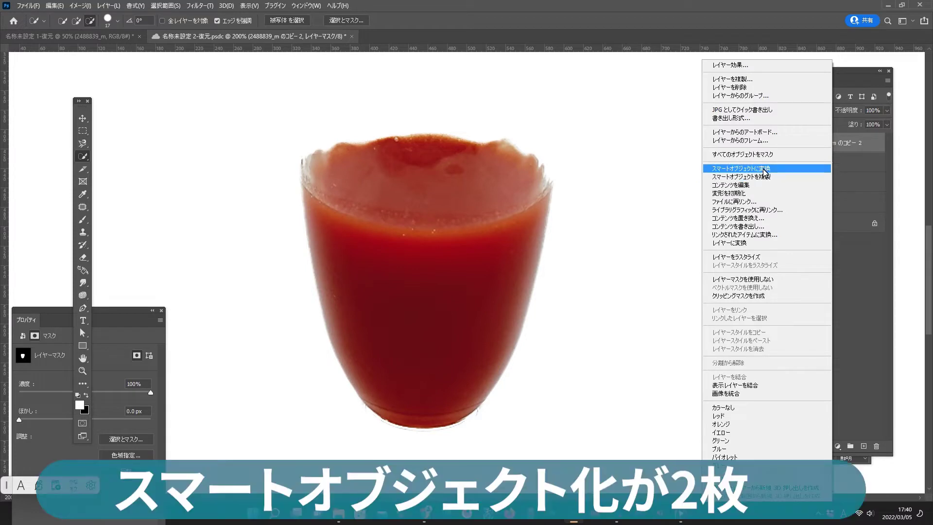
click(765, 169)
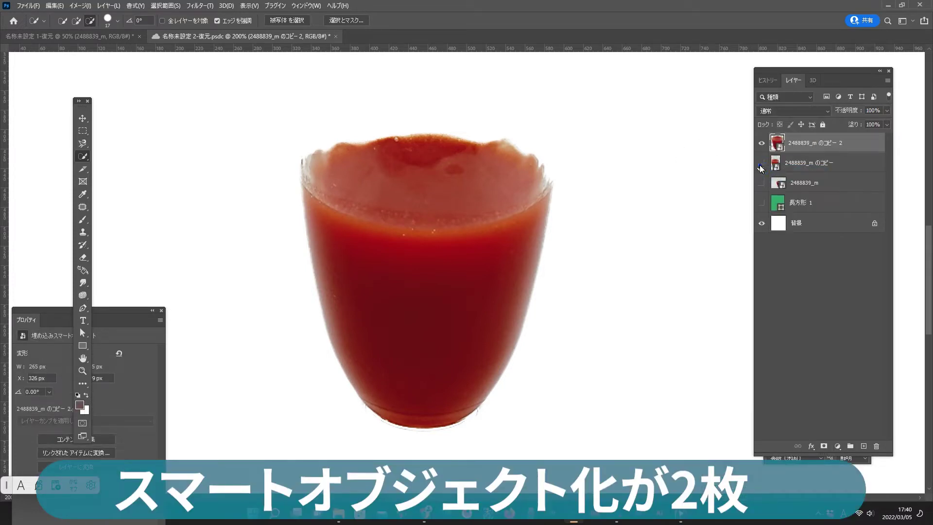
click(761, 165)
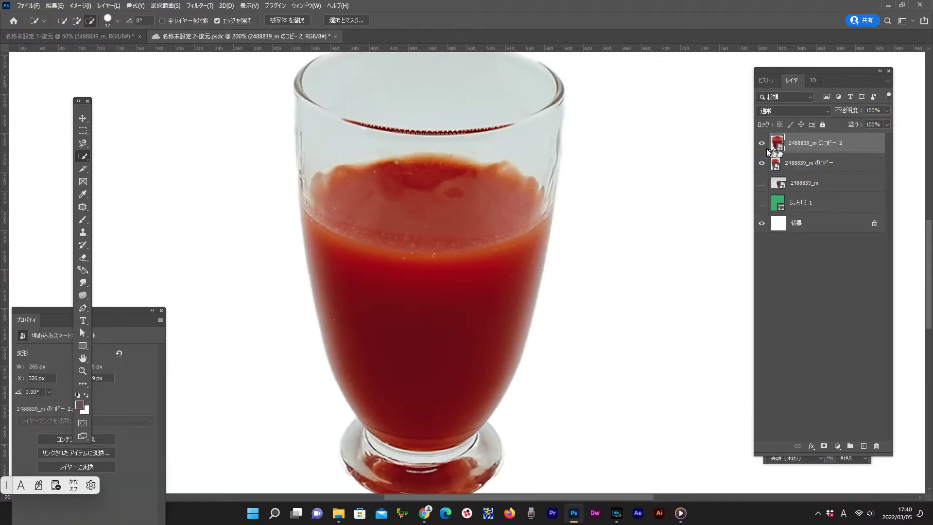
Step: Hide the juice layer and set the lower glass copy's opacity to 80%
click(809, 168)
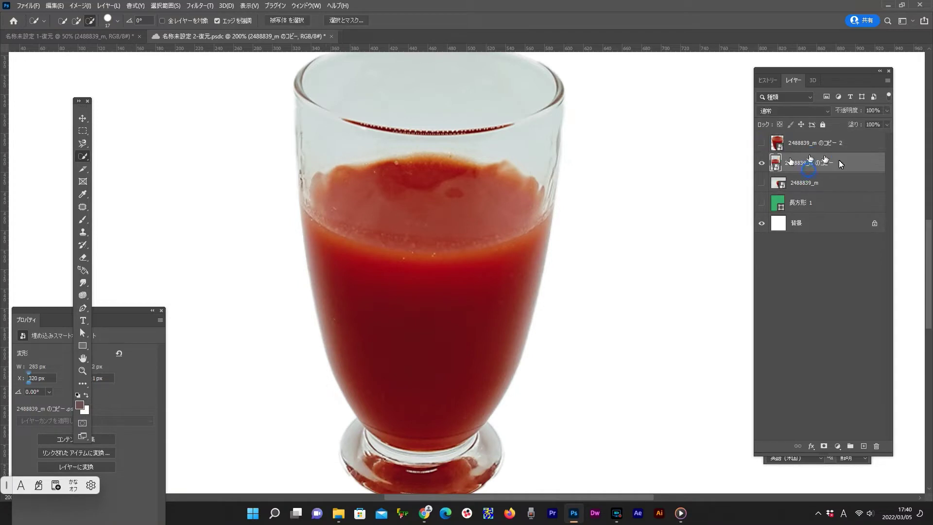
click(886, 111)
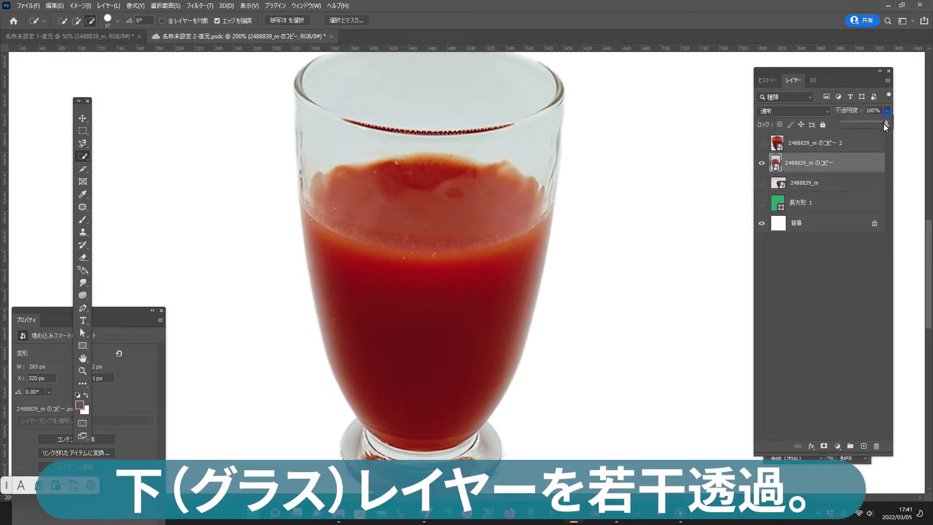
drag(879, 124, 877, 124)
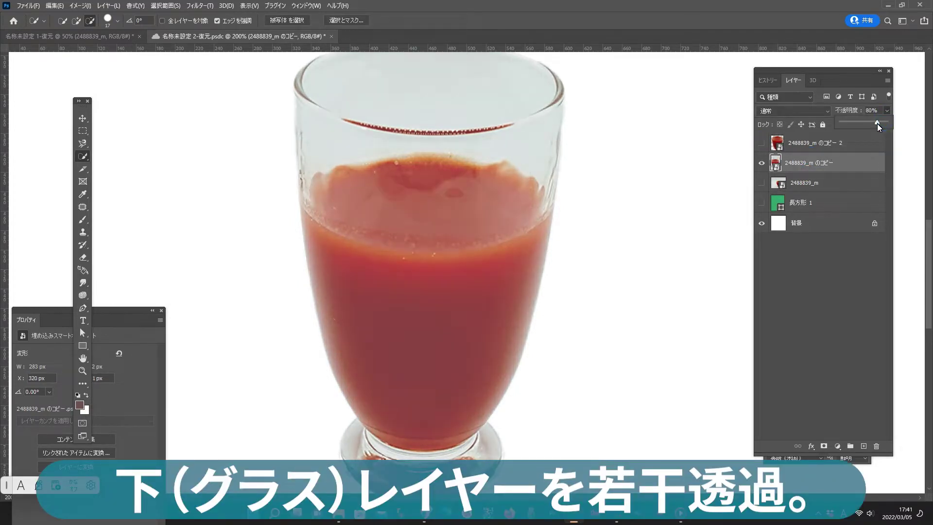
Step: Show the green rectangle behind the glass and shift it to check the glass's transparency
click(762, 203)
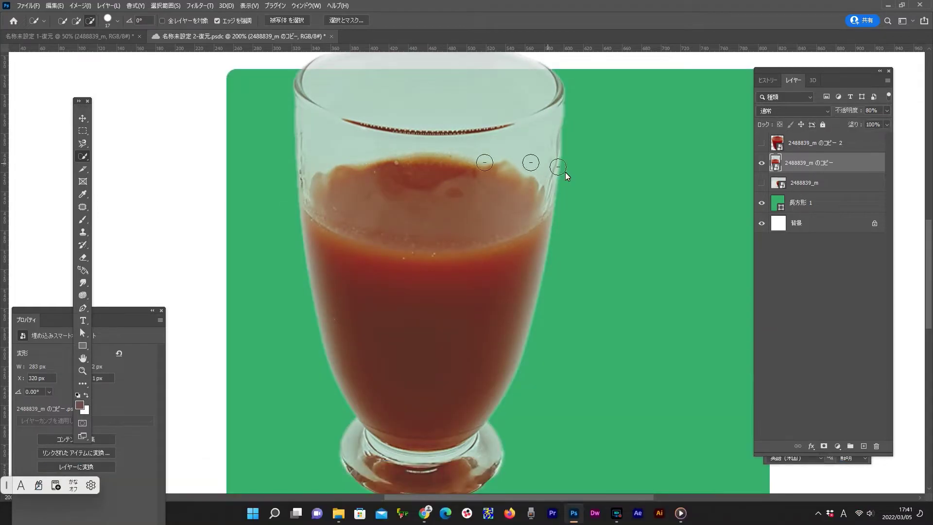
click(82, 119)
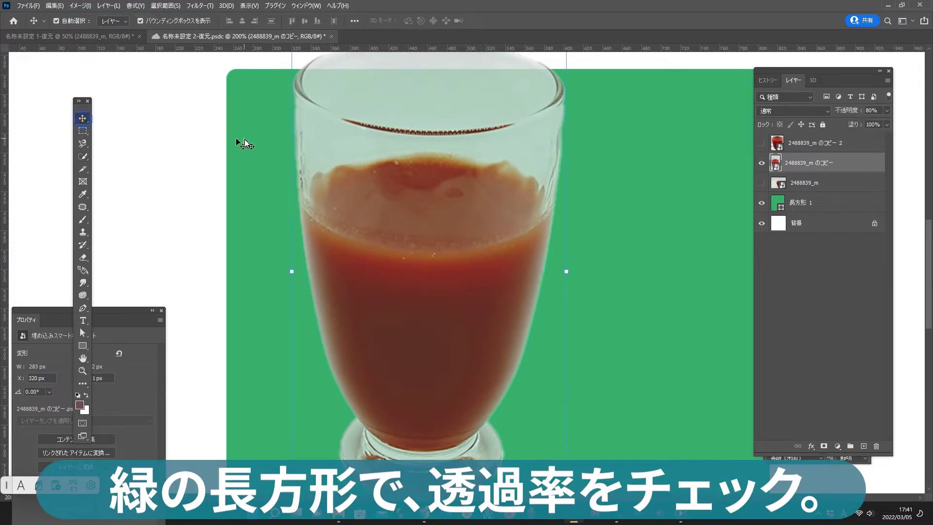
drag(242, 141, 245, 190)
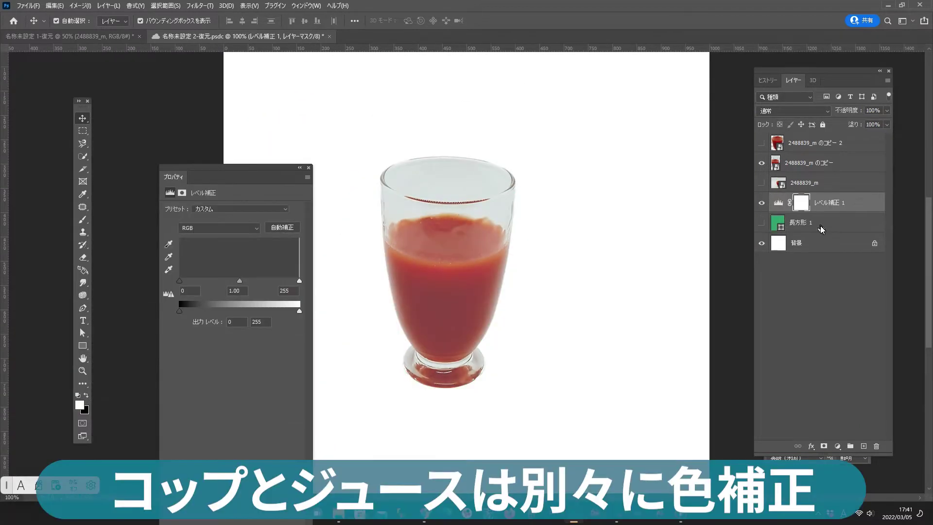
Step: Place the Levels adjustment directly above the lower glass copy and set its input midtone to 0.97 and white point to 229
drag(827, 203, 815, 163)
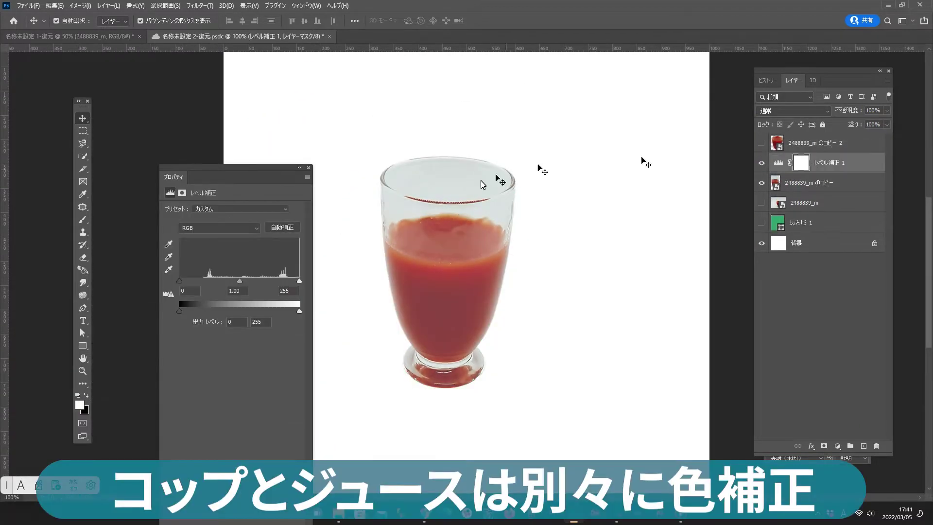
mouse_move(299, 282)
mouse_down()
mouse_move(234, 286)
mouse_move(287, 284)
mouse_up()
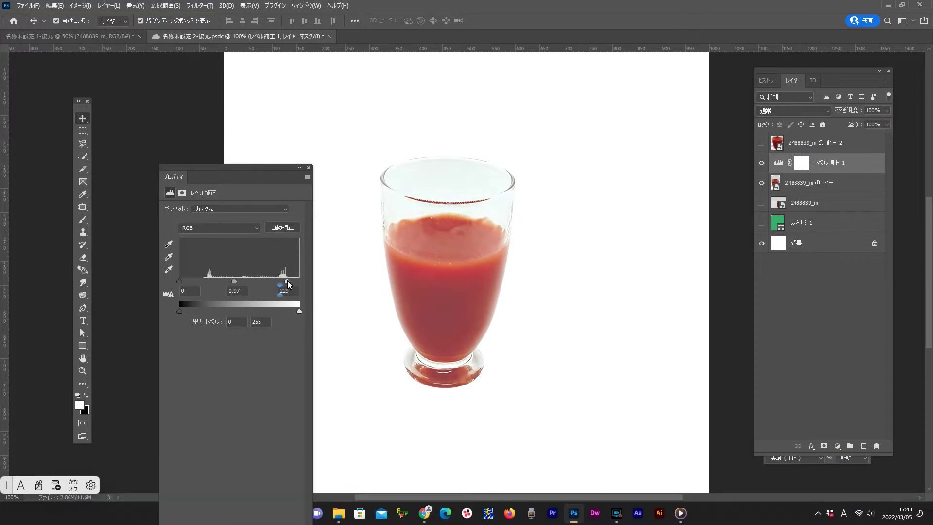
Step: Show the juice layer and add a Hue/Saturation adjustment above it with the Reds saturation at +15
click(761, 142)
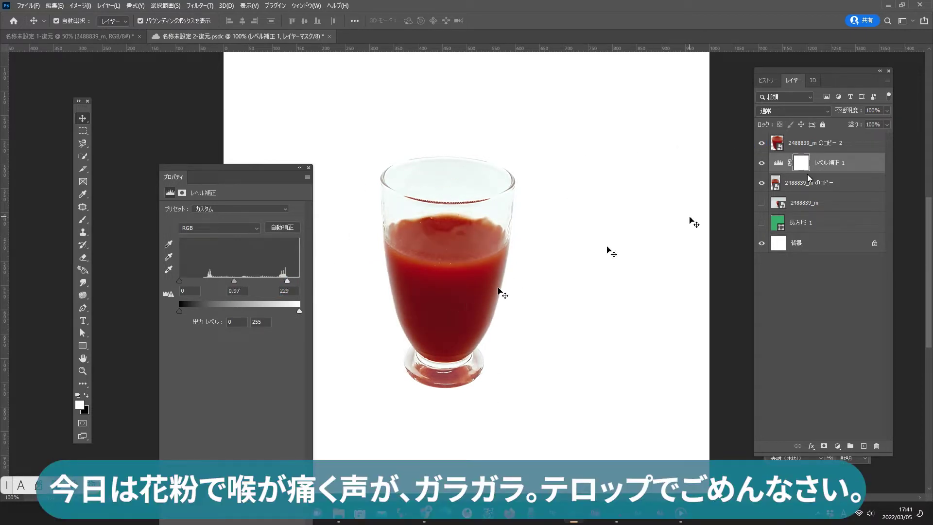
click(807, 145)
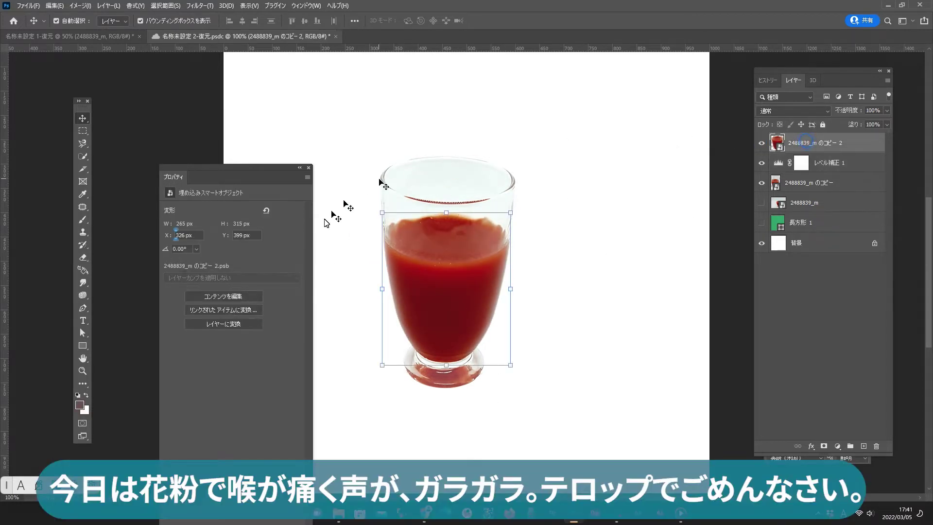
click(838, 446)
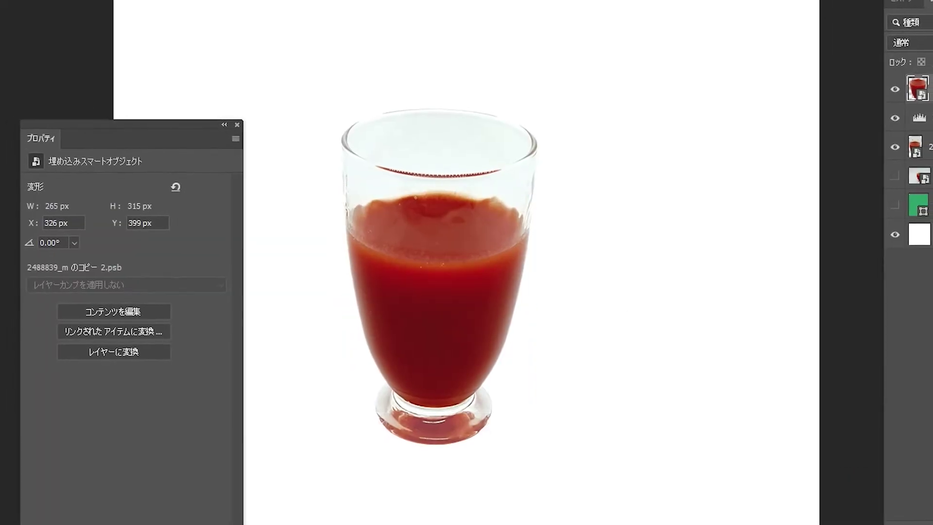
click(930, 351)
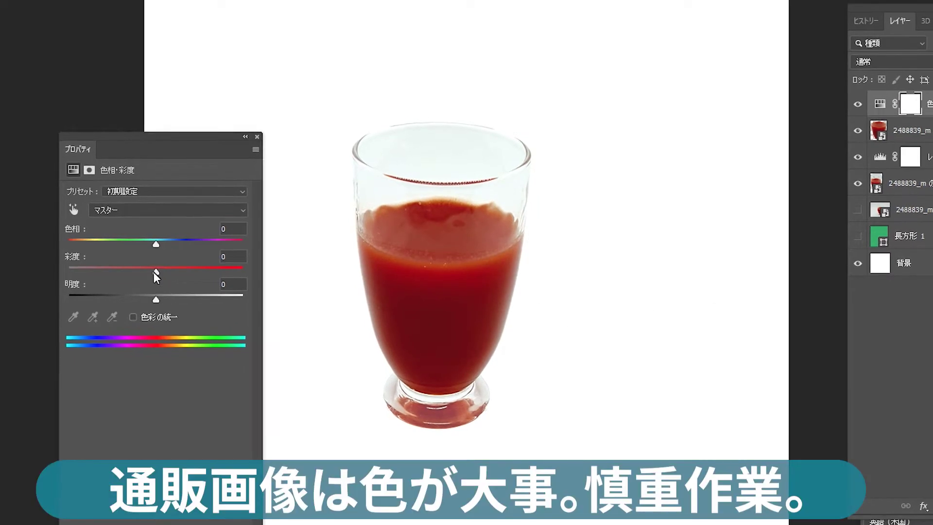
click(124, 209)
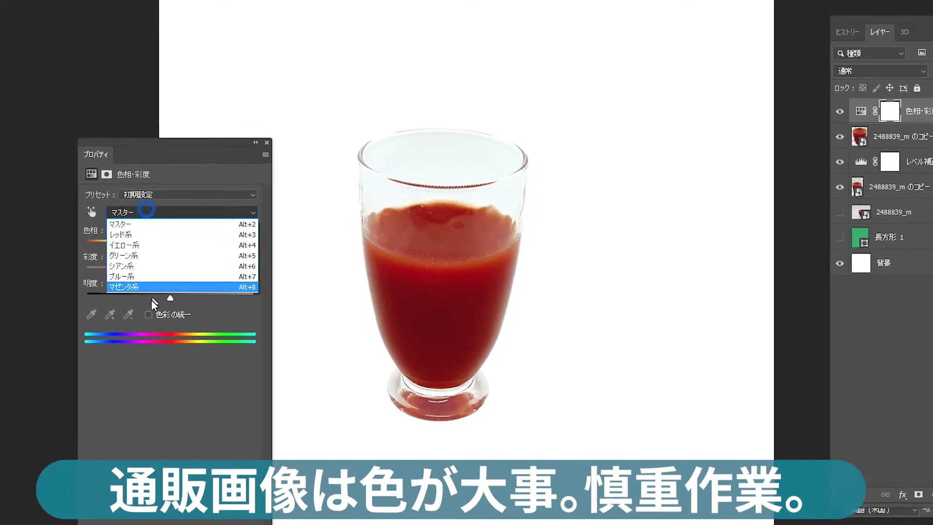
click(159, 235)
drag(176, 271, 188, 270)
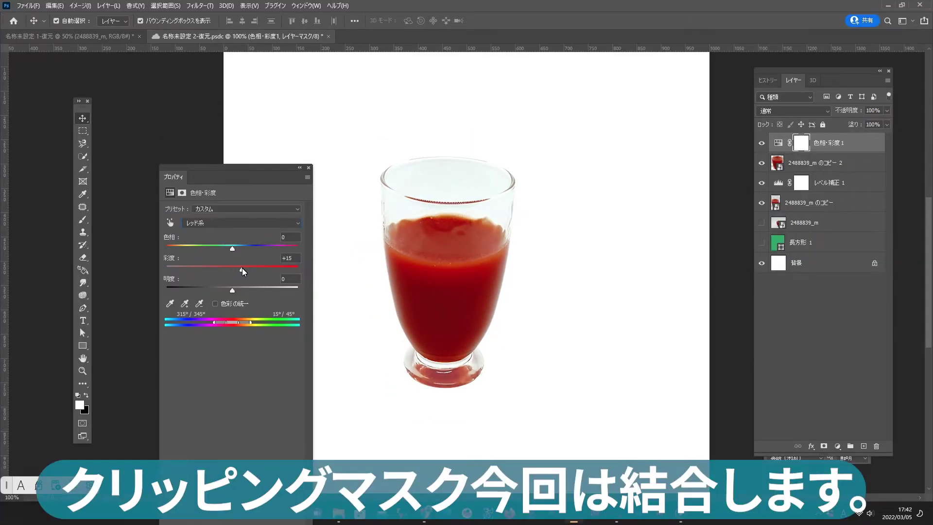
Step: Combine the glass, juice and both adjustment layers into one smart object
right_click(823, 203)
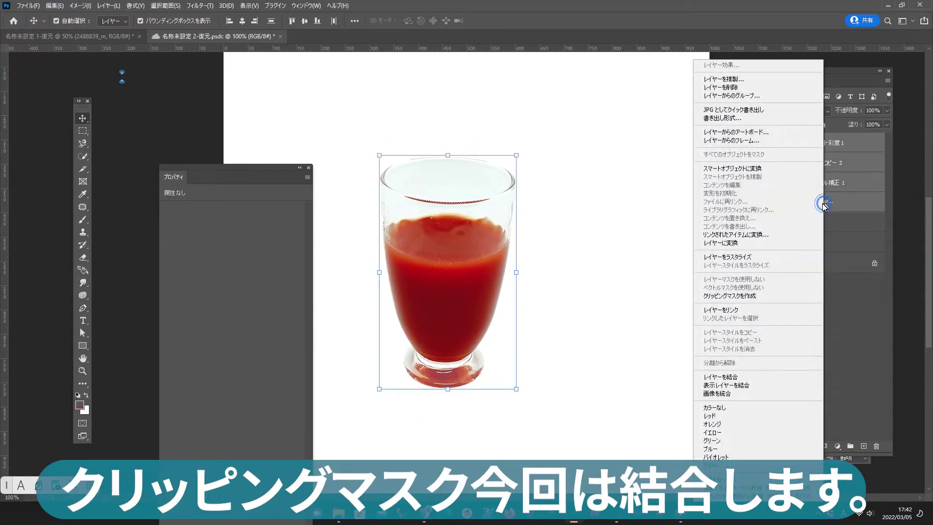
click(742, 169)
Step: Select the tomato in the placed vegetable-g0884313f4_1920 photo and mask out its background
drag(580, 335, 565, 340)
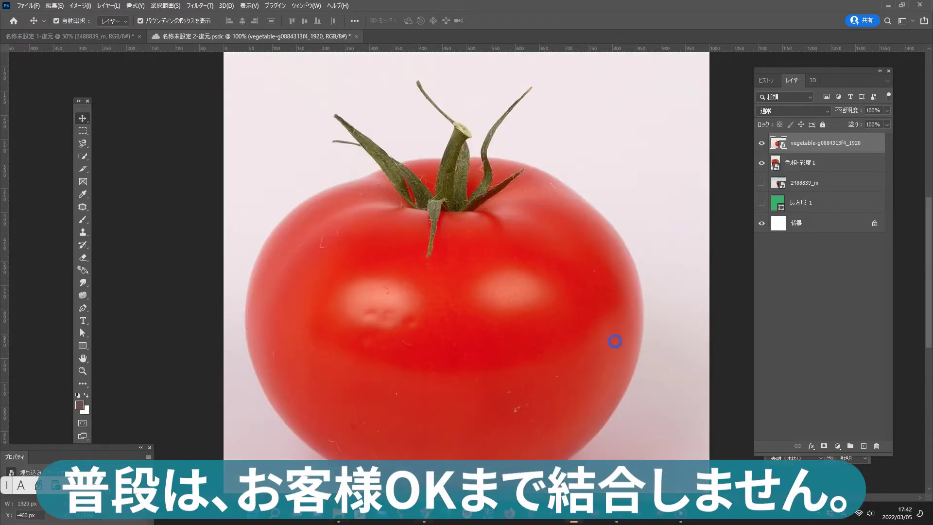
key(ctrl+minus)
key(w)
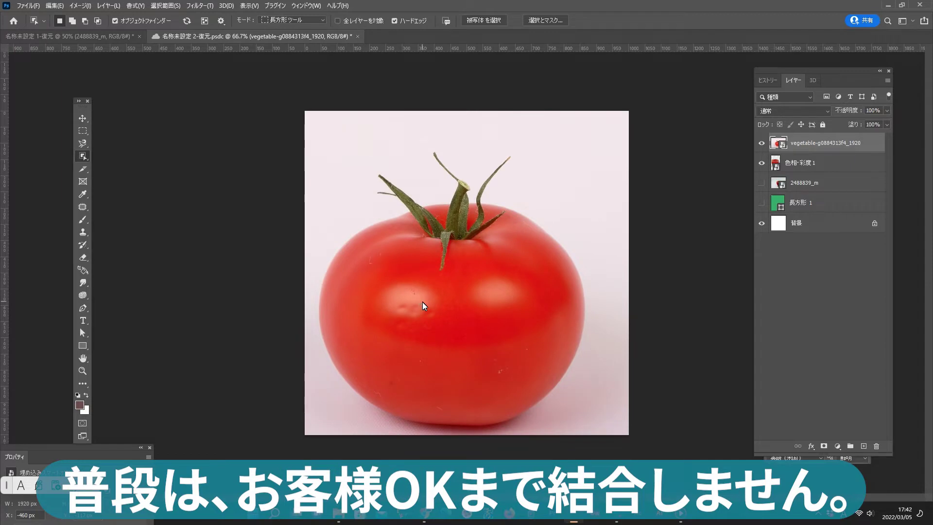
click(423, 304)
key(shift+w)
click(824, 446)
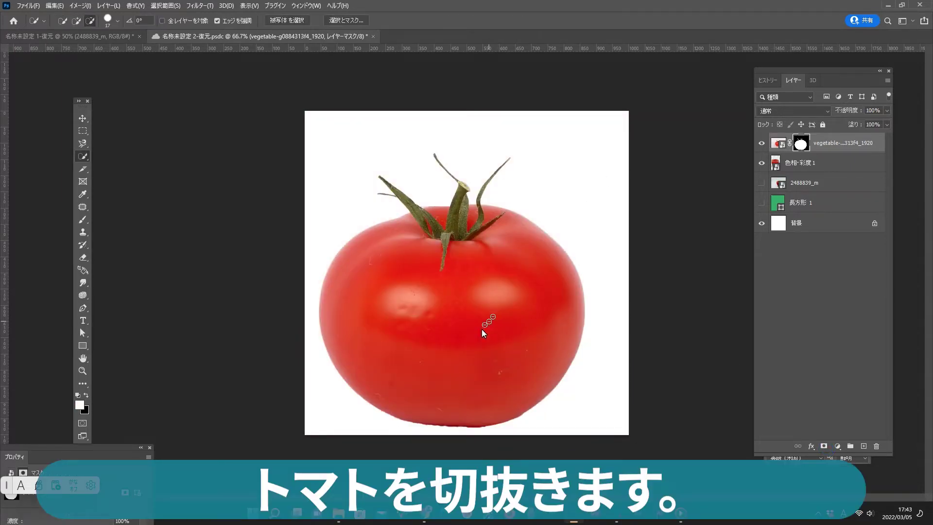
Step: Scale the cut-out tomato to 20.11% and place it just right of the glass's base
key(ctrl+t)
drag(318, 151, 552, 360)
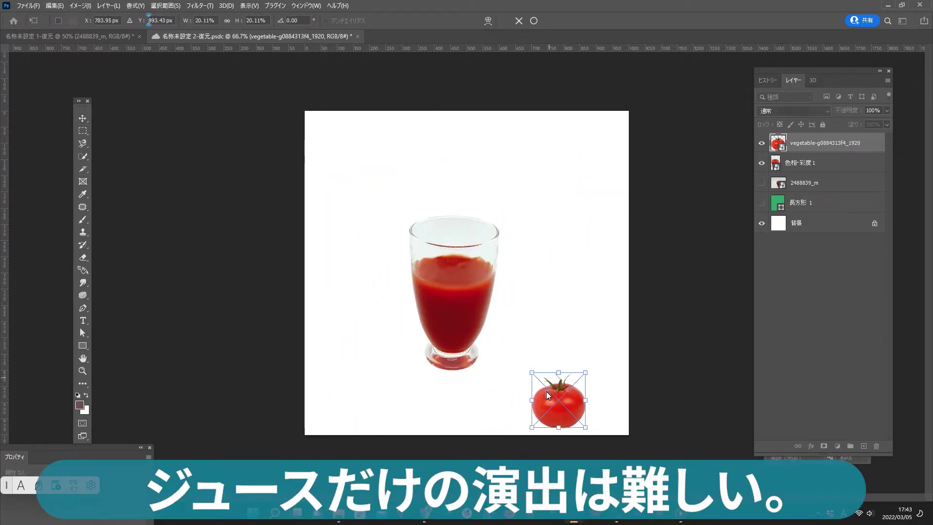
key(Return)
drag(565, 412, 519, 395)
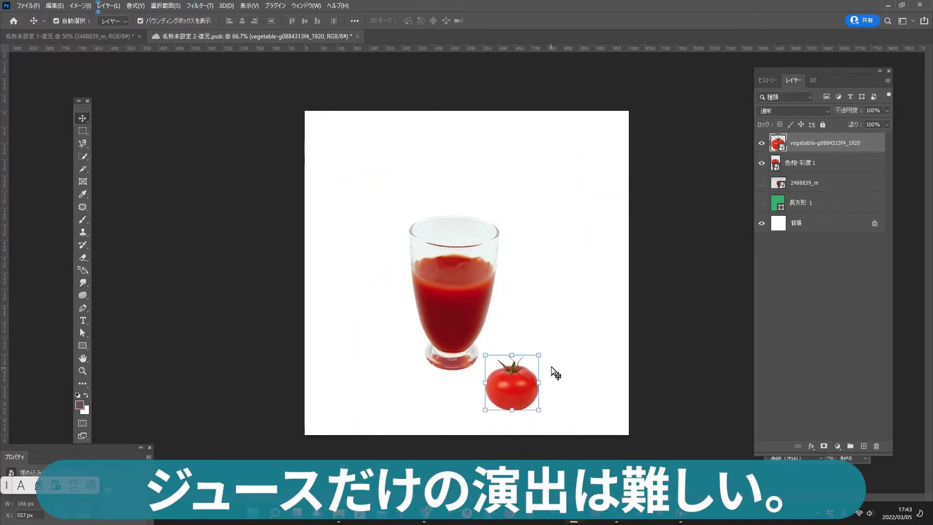
Step: Duplicate the tomato layer repeatedly until there are six tomato layers
drag(826, 143, 864, 446)
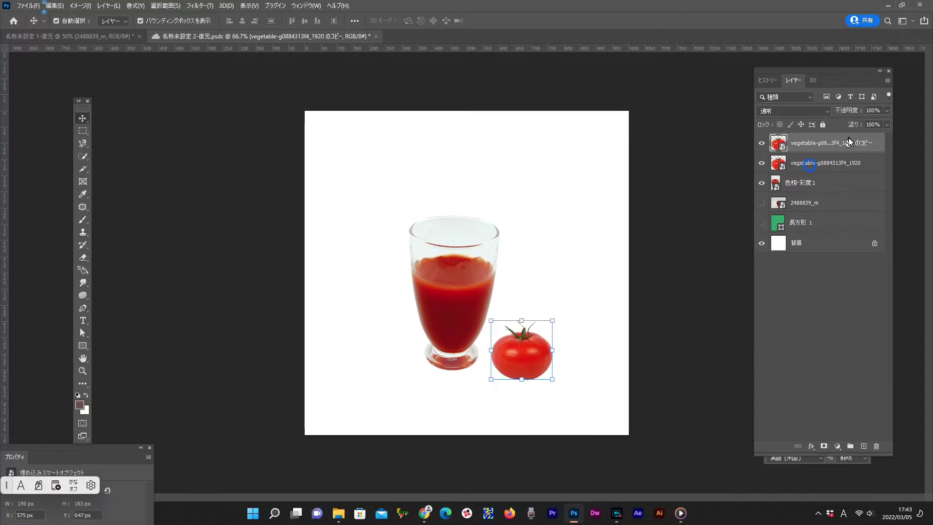
shift+click(826, 163)
drag(827, 163, 864, 446)
shift+click(827, 189)
drag(826, 189, 864, 446)
Step: Move one tomato copy in front of the tomato right of the glass and another in front of the glass
click(804, 248)
click(806, 225)
drag(527, 355, 521, 377)
click(812, 204)
drag(545, 342, 501, 394)
Step: Move two more tomato copies to the glass's front left and left side to form an arc around its base
click(813, 204)
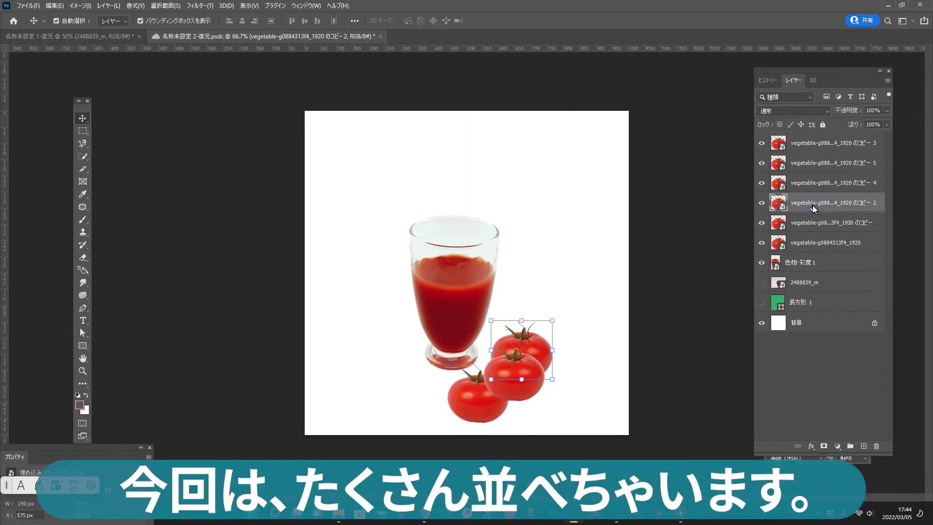
drag(538, 348, 467, 406)
click(821, 161)
click(822, 183)
click(814, 203)
drag(529, 354, 408, 369)
click(572, 282)
Step: Raise the front tomato above the other tomatoes, enlarge it and position it at the canvas's lower edge below the glass
click(472, 408)
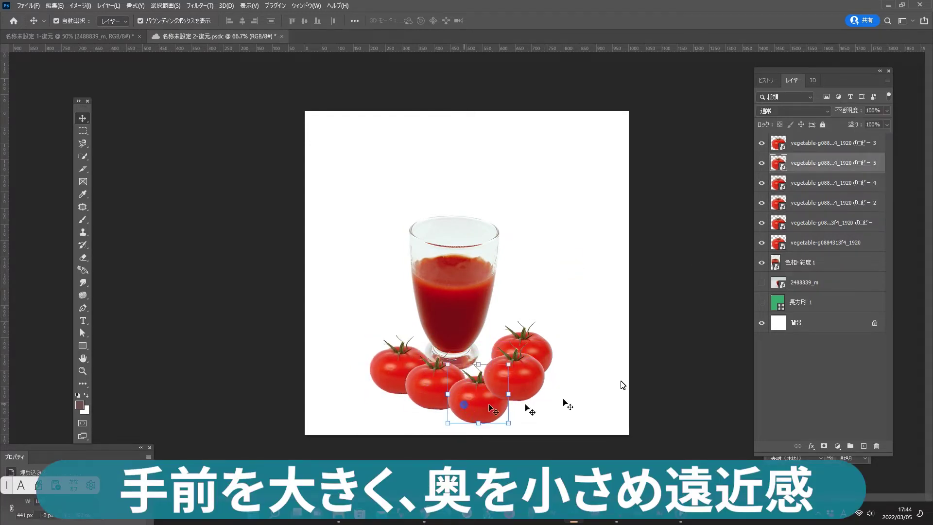
key(ctrl+])
drag(509, 373, 551, 330)
drag(511, 392, 482, 406)
Step: Enlarge the front-right tomato slightly and move it down beside the large front tomato
click(537, 376)
drag(545, 341, 564, 323)
key(Return)
drag(535, 384, 529, 406)
Step: Resize and reposition the rear-right tomatoes so both appear, slightly smaller, behind the front-right tomato
click(536, 337)
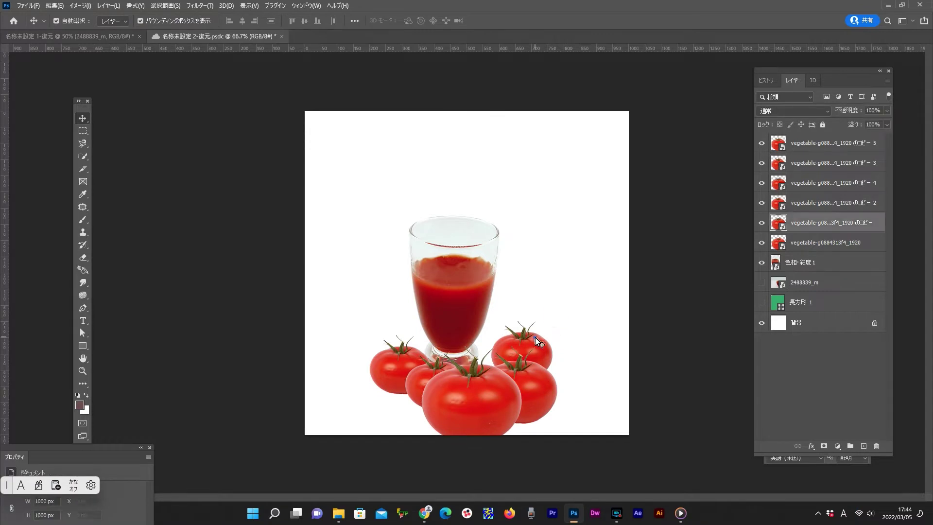
drag(562, 316, 572, 337)
drag(507, 310, 503, 297)
drag(500, 348, 492, 363)
key(Return)
mouse_move(545, 352)
mouse_down()
mouse_move(553, 361)
mouse_move(541, 346)
mouse_up()
Step: Adjust the left tomatoes' positions and nudge the glass slightly right and down behind the tomatoes
drag(421, 393, 372, 355)
drag(470, 279, 475, 284)
Step: Group all six tomato layers, then select the glass smart object layer
click(598, 339)
click(480, 424)
shift+click(834, 241)
key(ctrl+g)
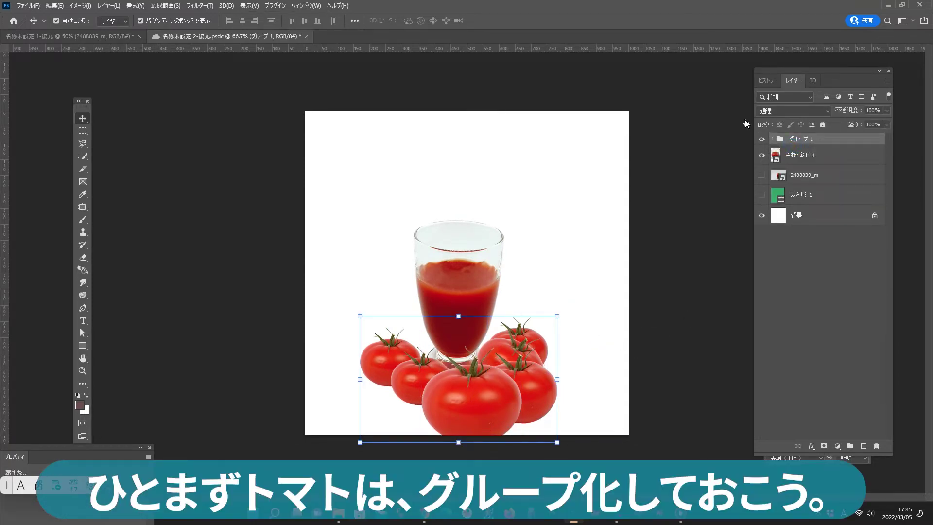
click(826, 155)
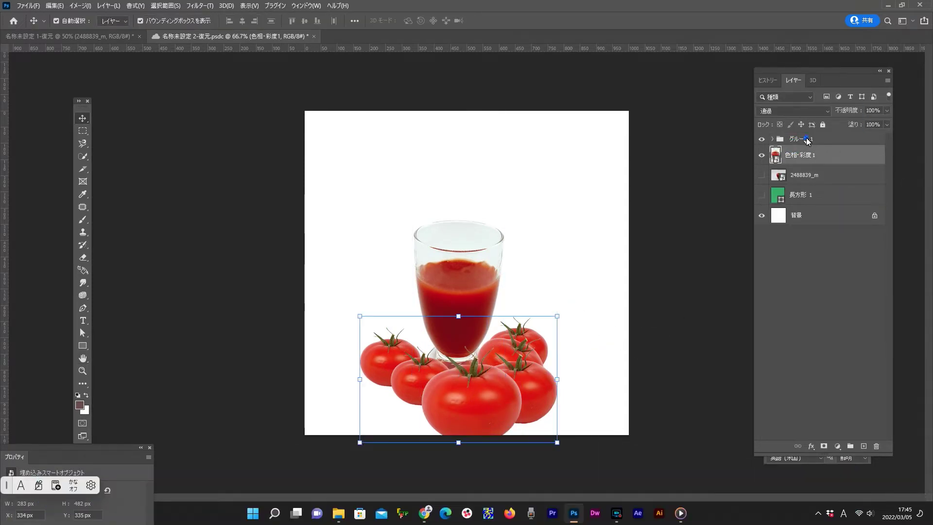
Step: Rename the group holding the tomato layers to "tomato"
double_click(807, 139)
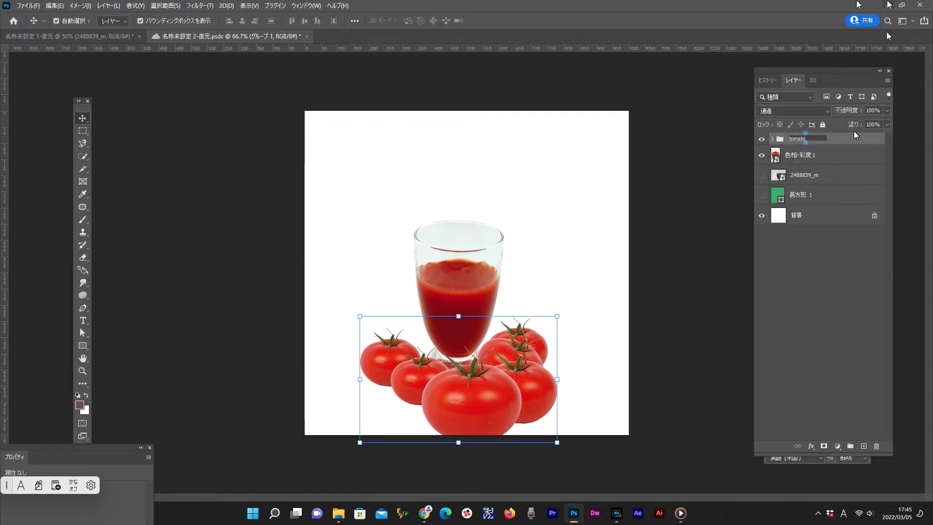
text(tomato)
key(Return)
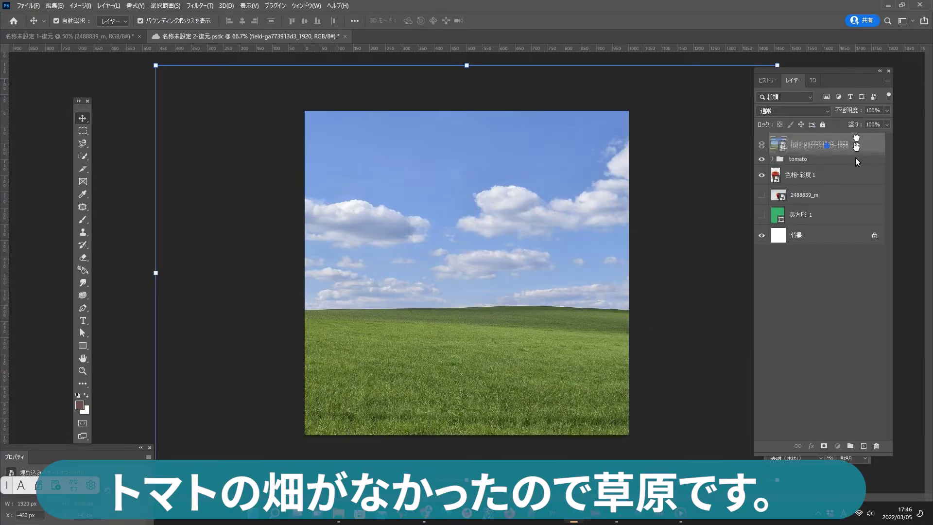
Step: Move the grass field photo layer below the 2488839_m layer, scale it to about 75% and position it behind the glass
drag(855, 145, 830, 206)
click(655, 325)
drag(590, 352, 584, 394)
drag(150, 112, 304, 214)
drag(340, 239, 252, 150)
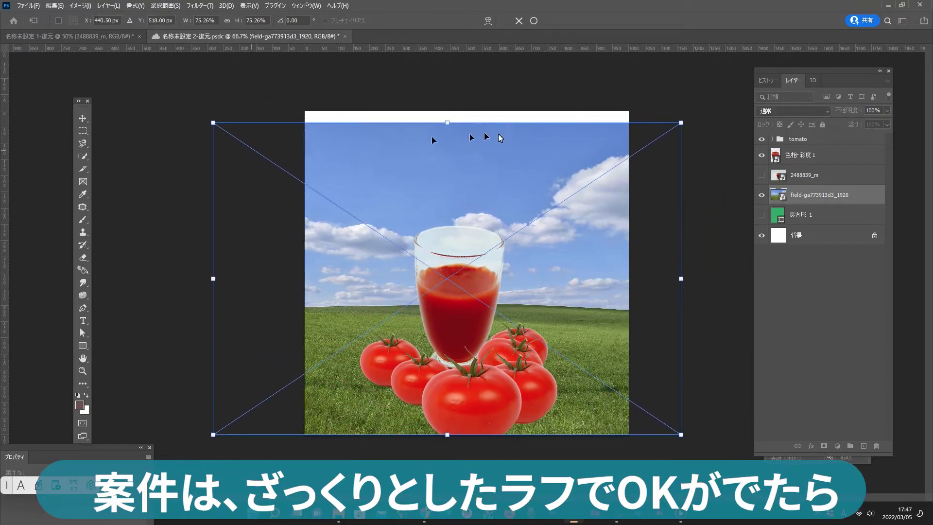
Step: Enlarge and reposition the field photo so it covers the whole canvas, with the clouds arranged behind the glass
drag(689, 116, 751, 67)
drag(586, 210, 539, 257)
drag(703, 125, 750, 103)
key(Return)
mouse_move(558, 239)
mouse_down()
mouse_move(542, 252)
mouse_move(541, 243)
mouse_up()
key(ctrl+plus)
key(ctrl+plus)
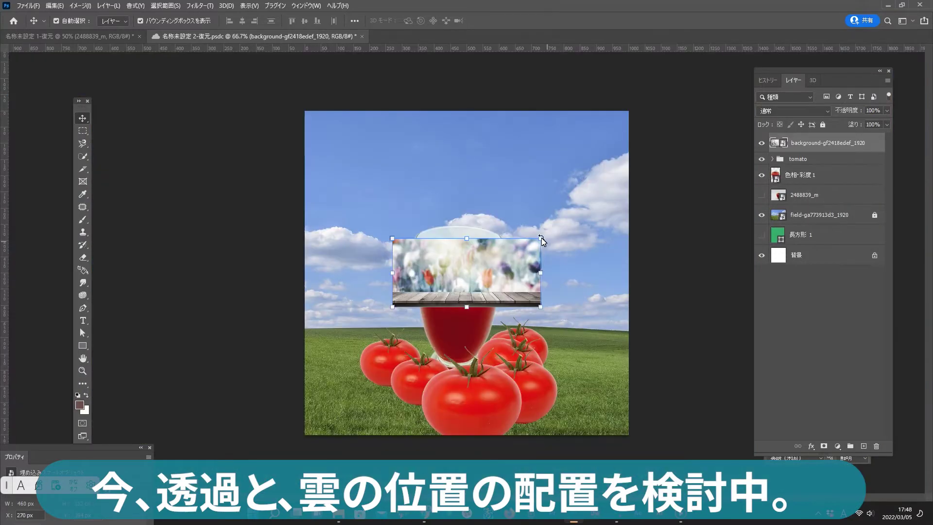
Step: Enlarge the wooden deck photo to about 436% and position it so the planks span the canvas's lower edge
drag(543, 239, 917, 65)
drag(578, 271, 399, 334)
key(Return)
drag(525, 355, 530, 428)
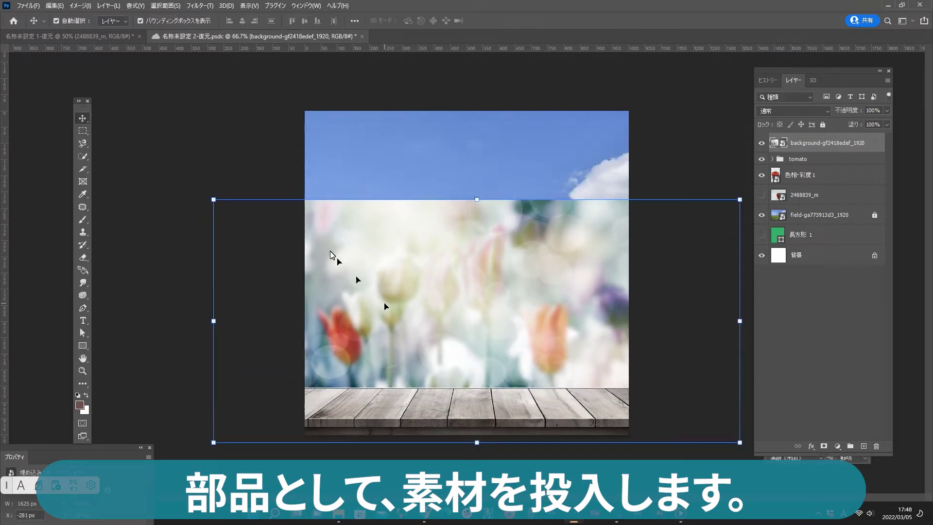
drag(210, 205, 100, 123)
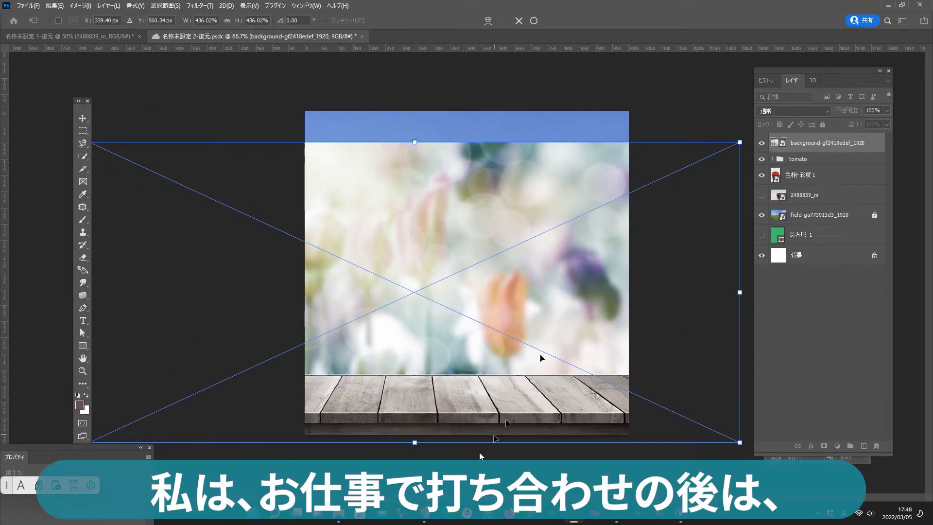
key(Return)
drag(584, 390, 622, 382)
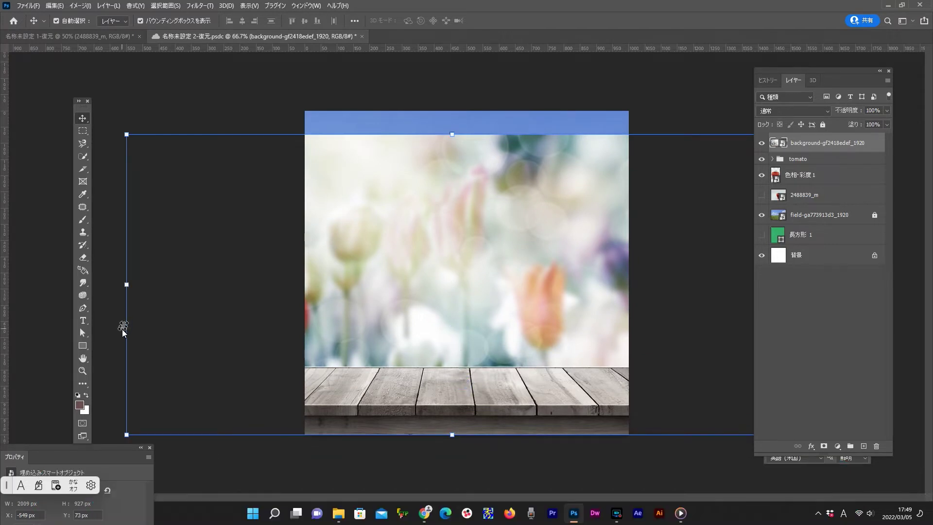
Step: Select the wooden planks with the Object Selection tool and mask out the blurred flower part of the photo
drag(82, 156, 148, 162)
click(147, 161)
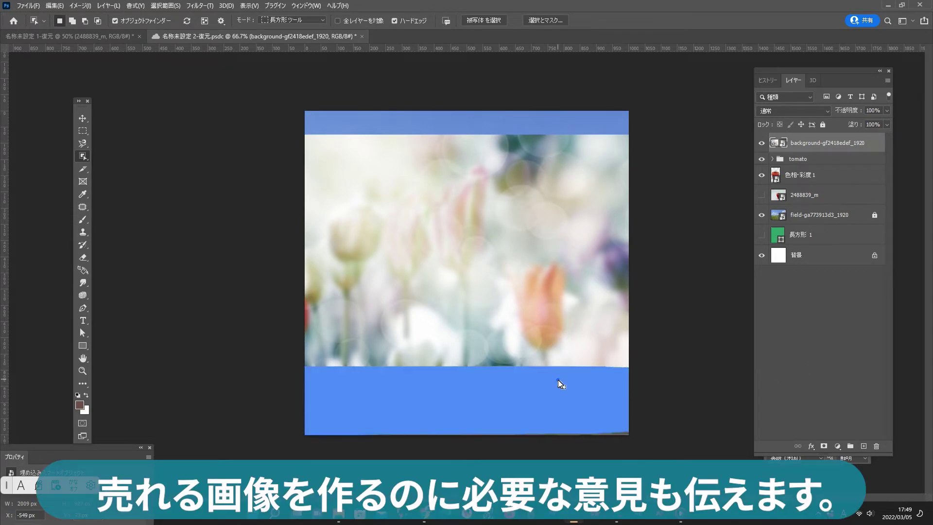
click(574, 378)
click(824, 446)
Step: Move the masked plank layer below the glass and tomato layers, and shift the leftmost tomato slightly outward and down
drag(827, 143, 828, 189)
click(83, 118)
click(149, 287)
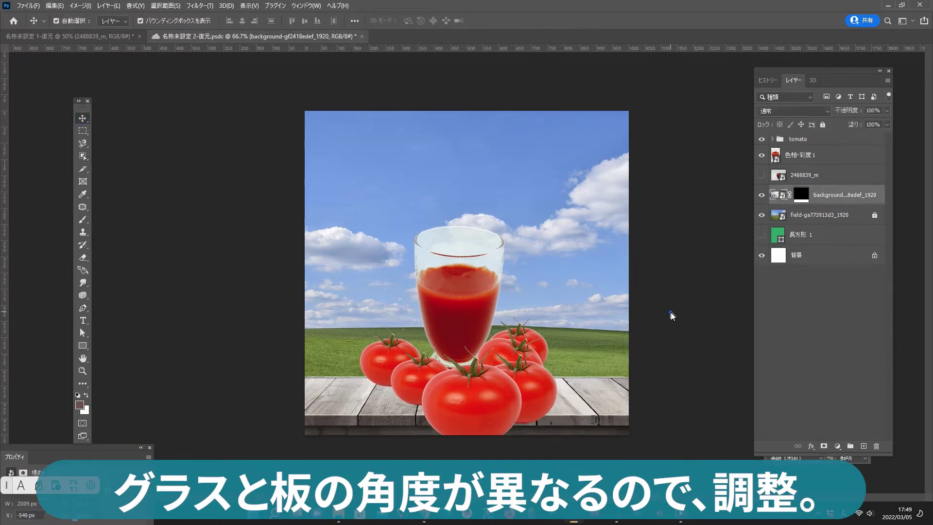
drag(371, 374, 353, 384)
Step: Stretch the plank layer vertically in stages to a height of about 1687 px so the boards look deeper
click(604, 396)
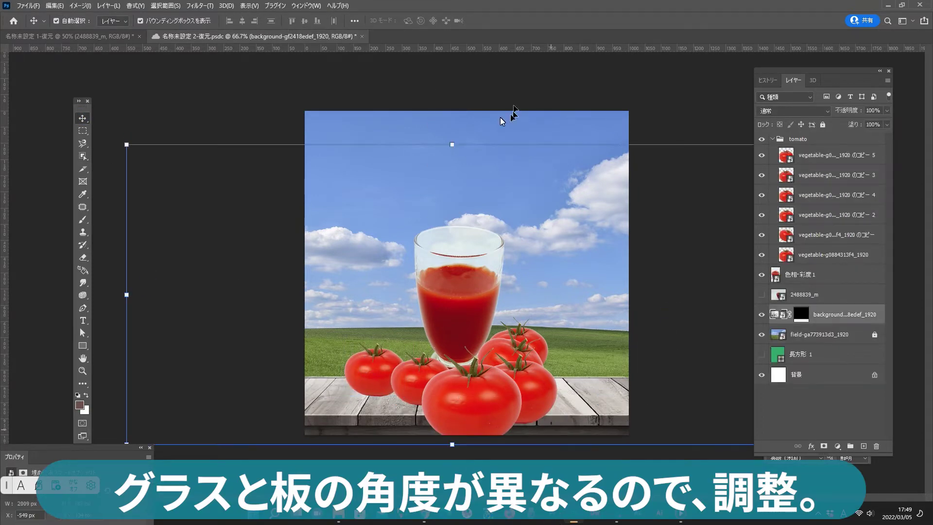
drag(452, 146, 452, 102)
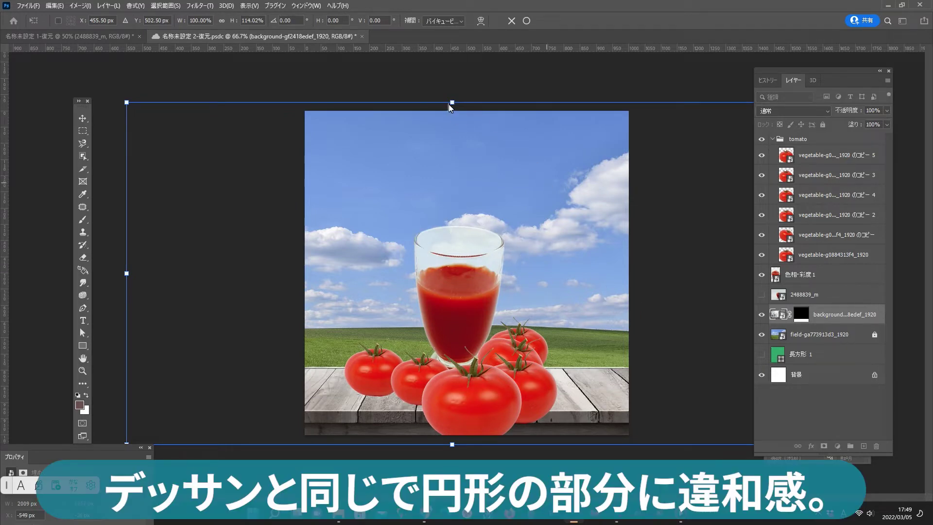
drag(452, 98, 442, 9)
drag(439, 460, 439, 500)
key(Return)
key(ctrl+minus)
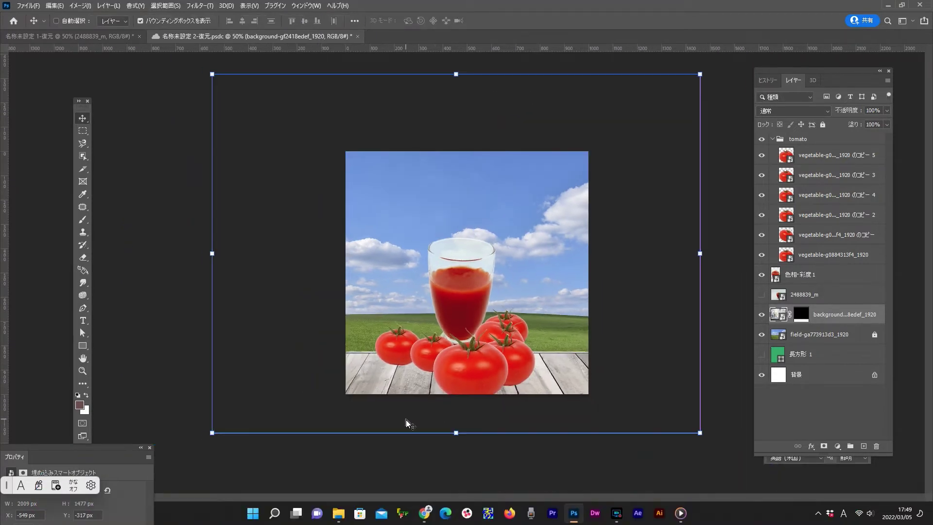
drag(457, 75, 454, 24)
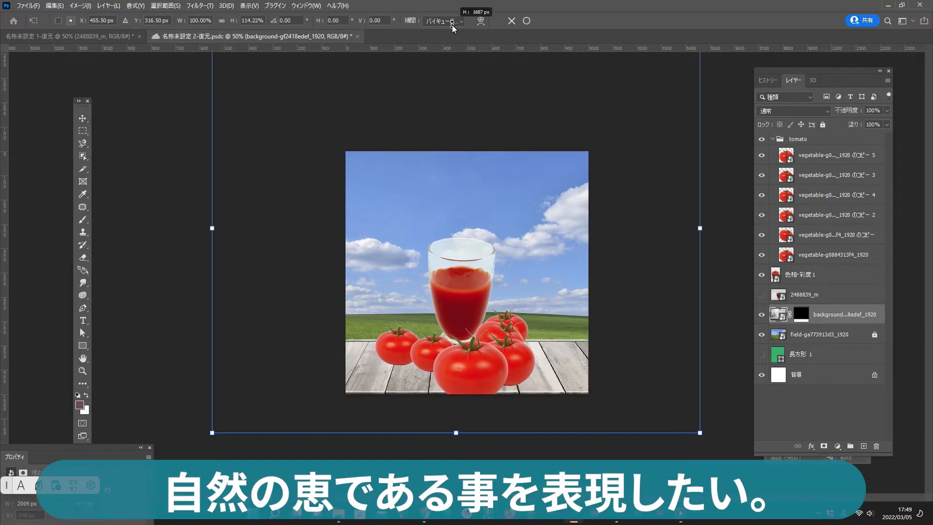
key(Return)
key(ctrl+plus)
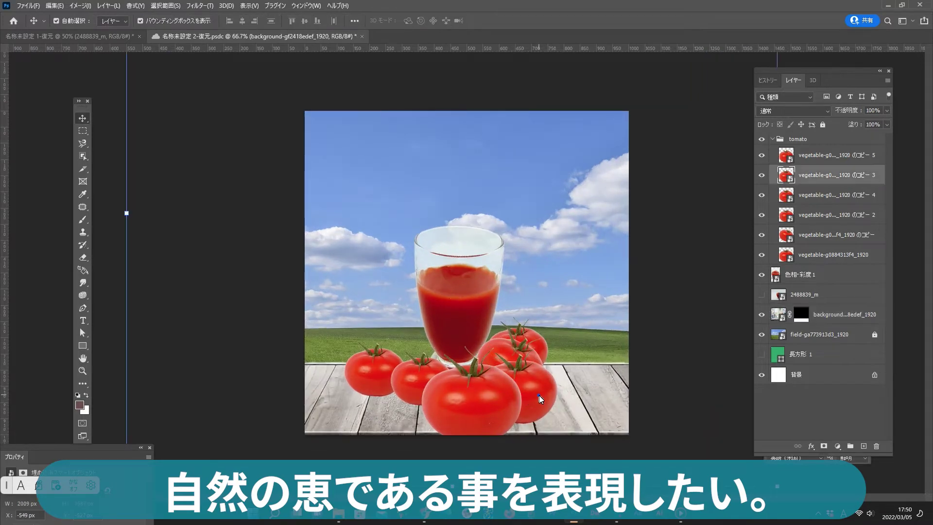
Step: Move the front-right tomato farther right, raise the planks and field background slightly, and lock the field layer
drag(538, 396, 579, 397)
drag(625, 421, 624, 404)
mouse_move(616, 238)
mouse_down()
mouse_move(618, 217)
mouse_move(621, 229)
mouse_up()
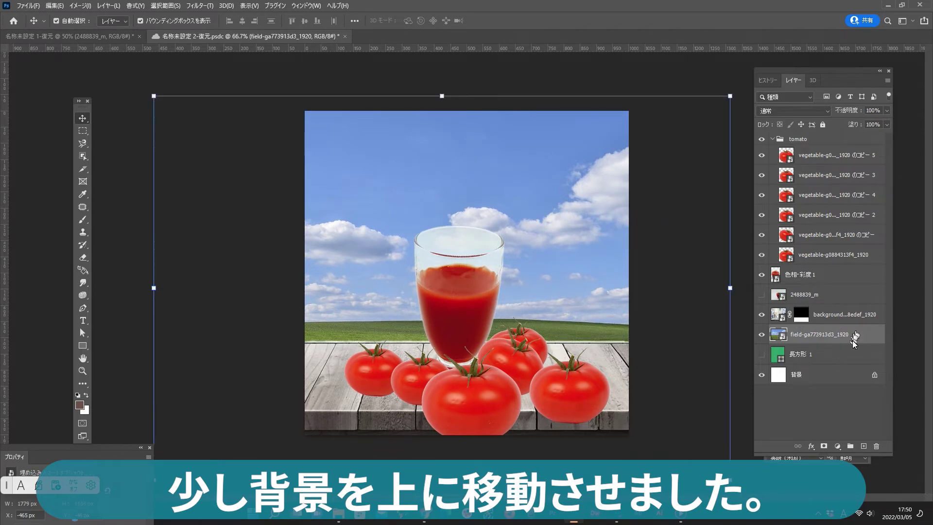
click(823, 125)
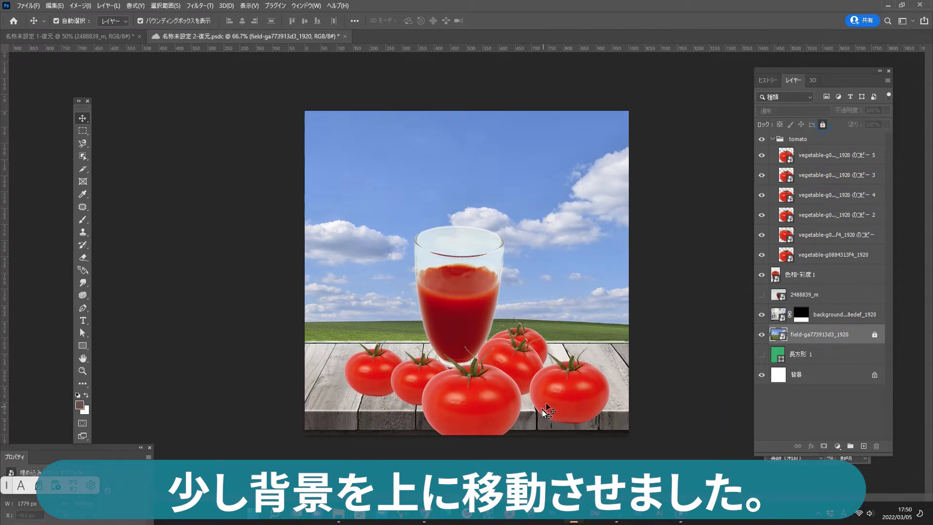
Step: Convert the masked wooden plank layer to a smart object
click(616, 427)
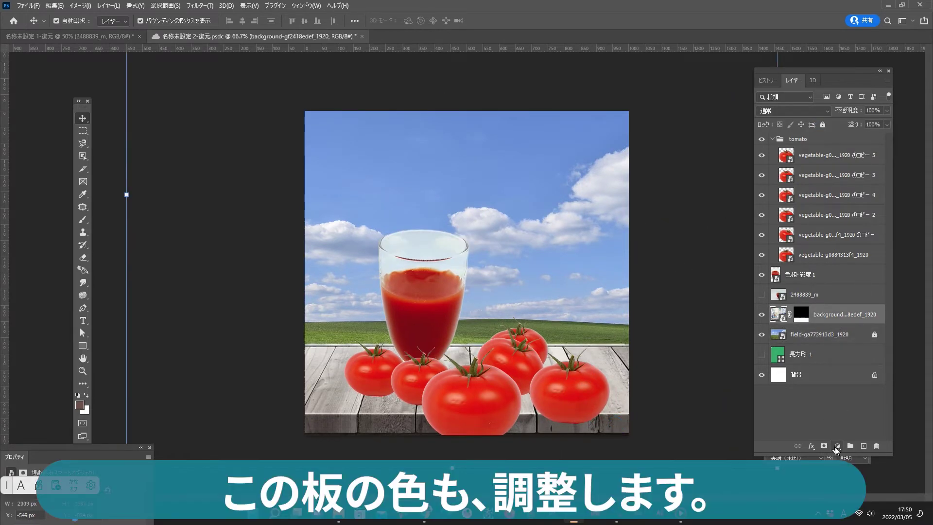
right_click(835, 320)
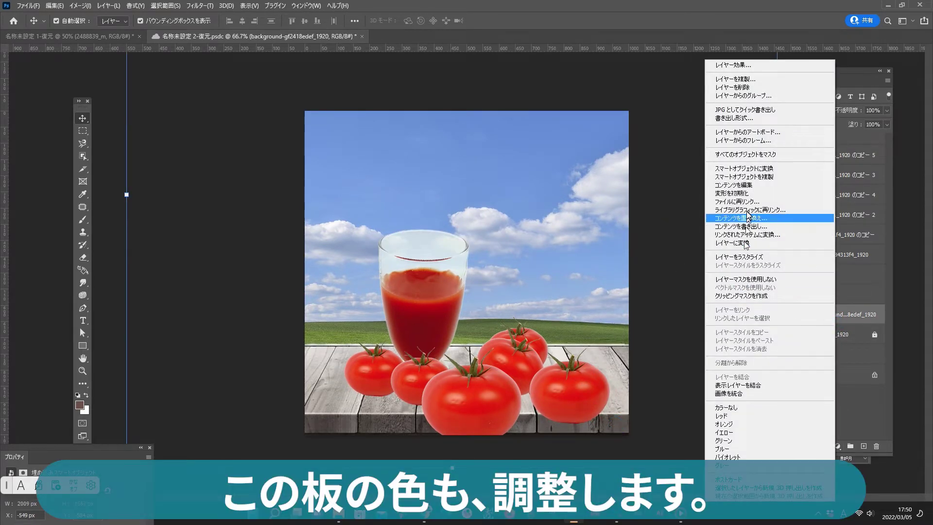
click(739, 168)
Step: Add a Hue/Saturation adjustment clipped to the planks with hue -6, saturation +86 and lightness -27
click(836, 446)
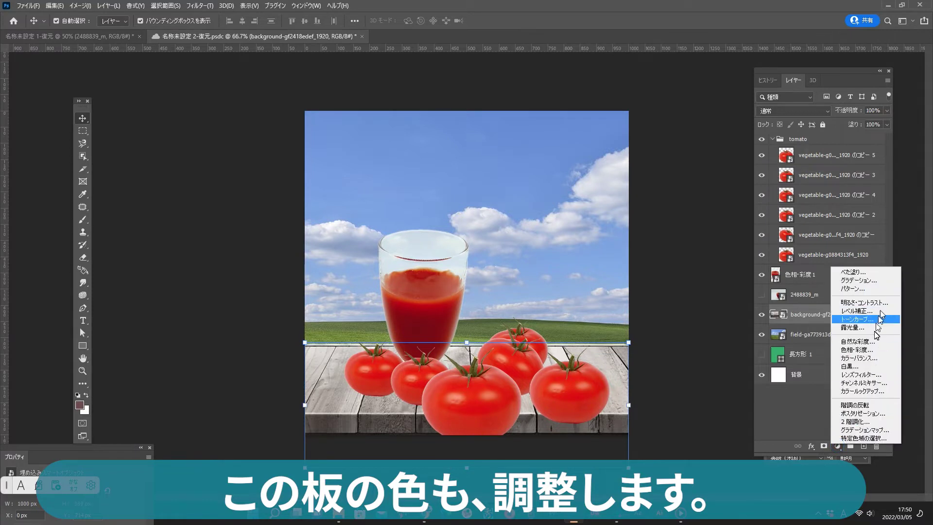
click(871, 353)
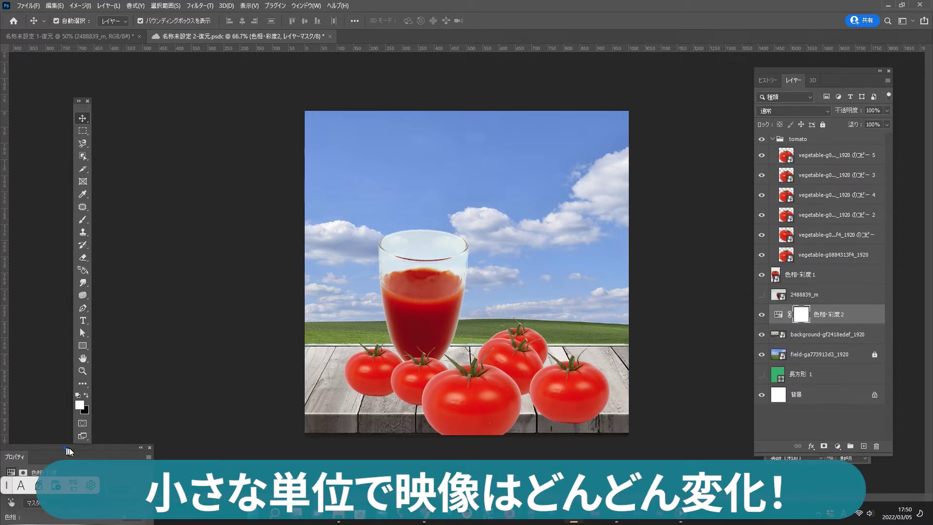
drag(69, 448, 176, 126)
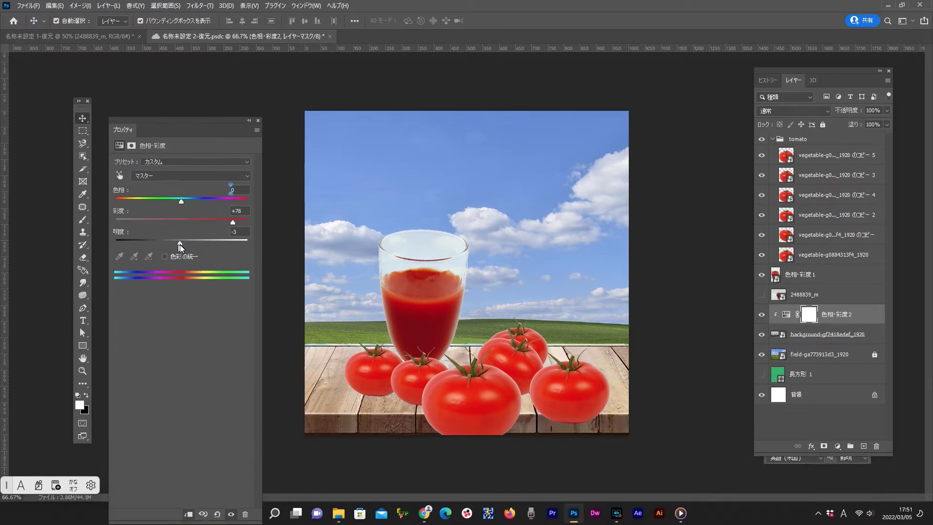
drag(180, 244, 161, 244)
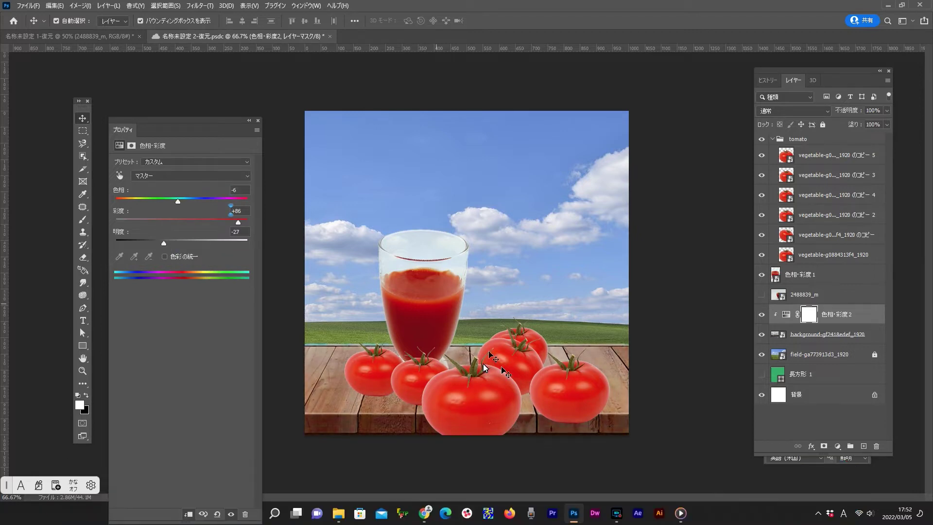
Step: Select the wooden plank layer and open the layer commands
click(659, 335)
key(ctrl+plus)
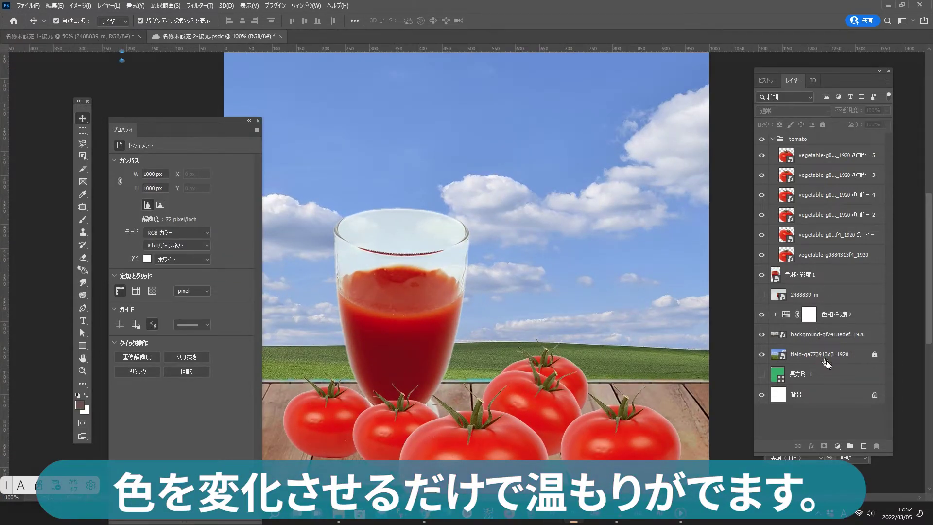
click(826, 336)
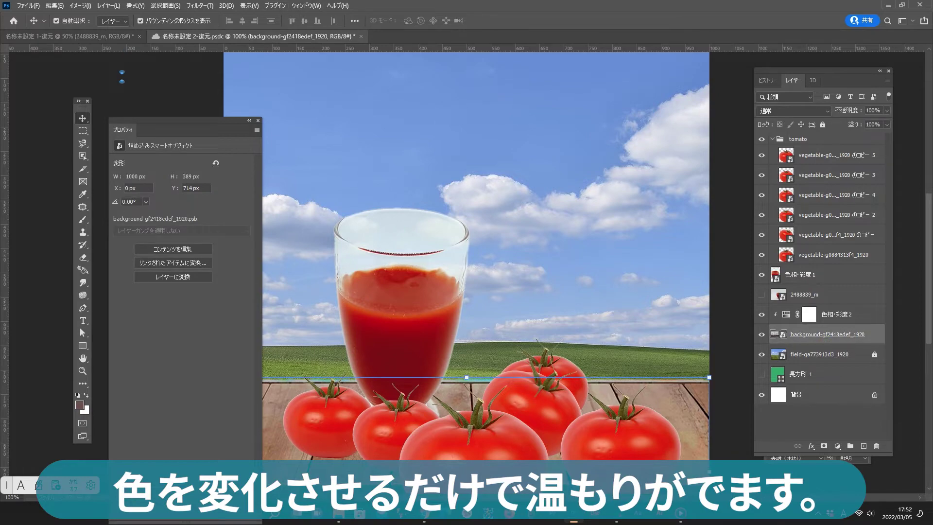
click(109, 6)
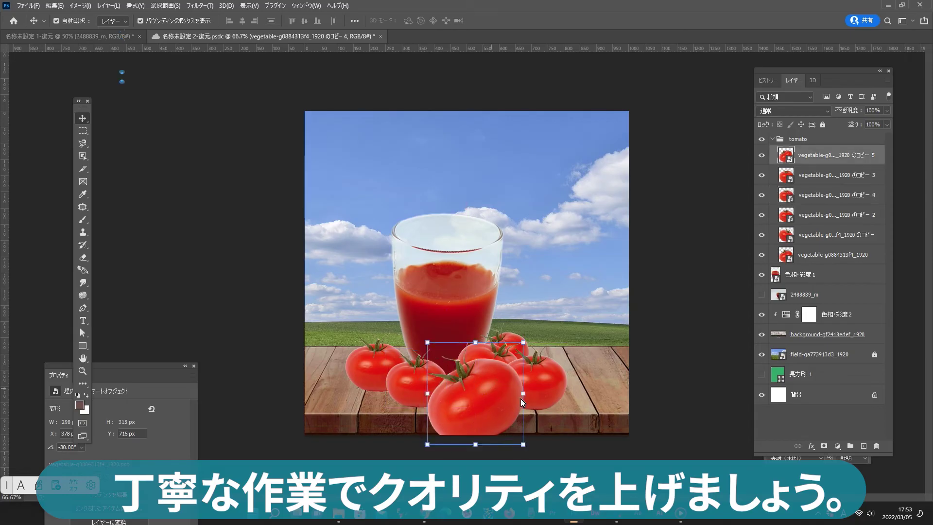
Step: Enlarge the small tomato directly beside the large front tomato on its left side slightly
click(537, 385)
click(412, 381)
drag(387, 348, 381, 343)
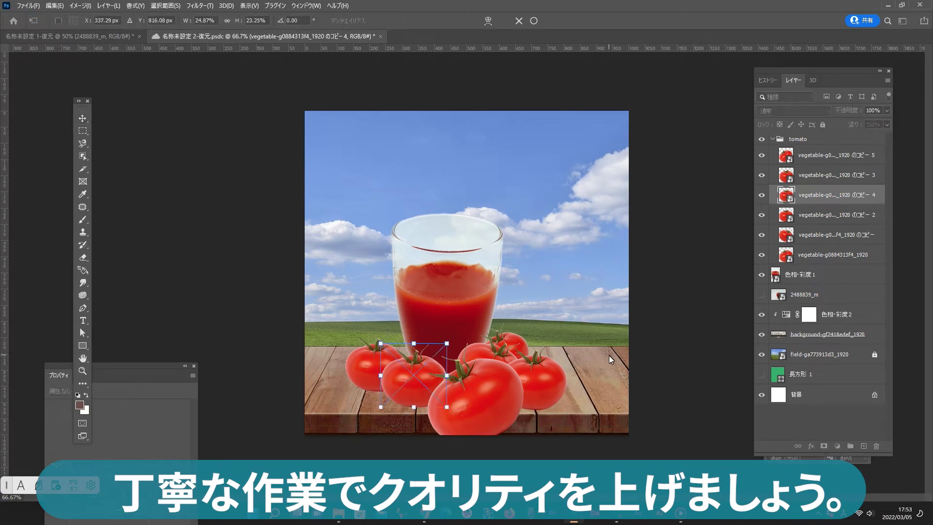
click(609, 355)
click(611, 345)
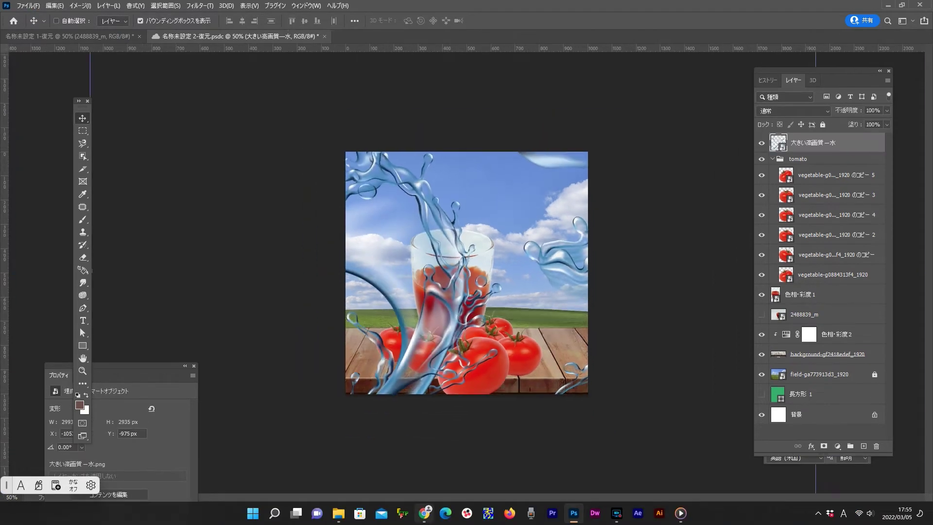
Step: Scale down the placed water image so its separate splashes fit over the glass and tomatoes
key(ctrl+minus)
key(ctrl+minus)
key(Return)
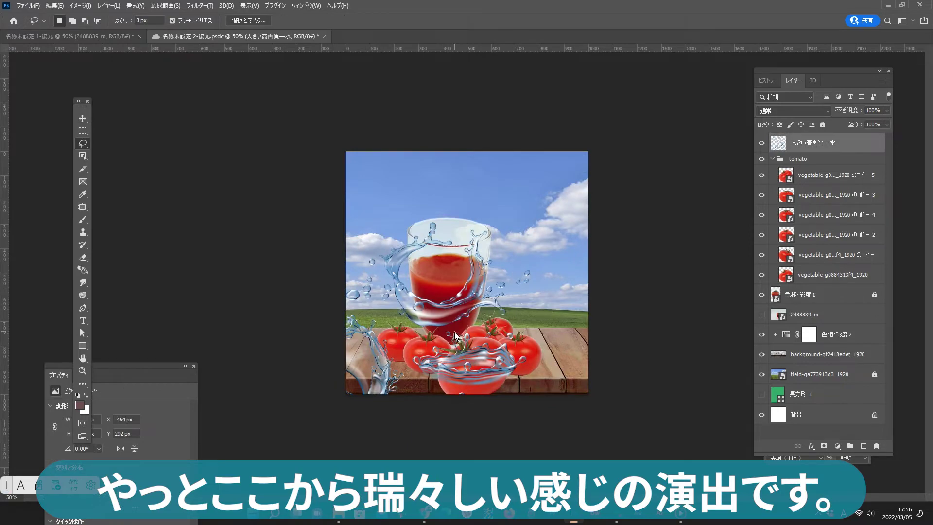
Step: Cut the splash around the glass onto its own layer using a lasso selection, and delete the leftover water layer
drag(390, 328, 360, 310)
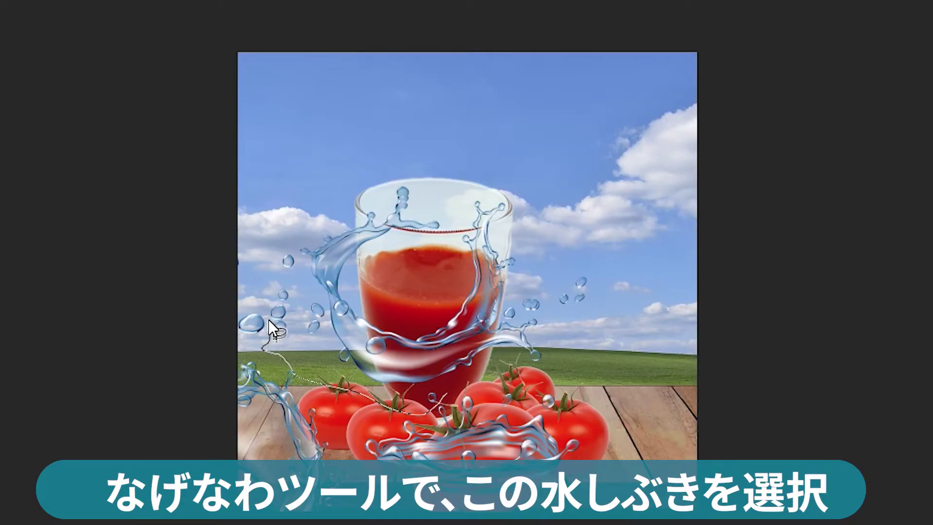
mouse_move(255, 269)
mouse_down()
mouse_move(347, 141)
mouse_move(476, 139)
mouse_move(592, 228)
mouse_move(625, 290)
mouse_up()
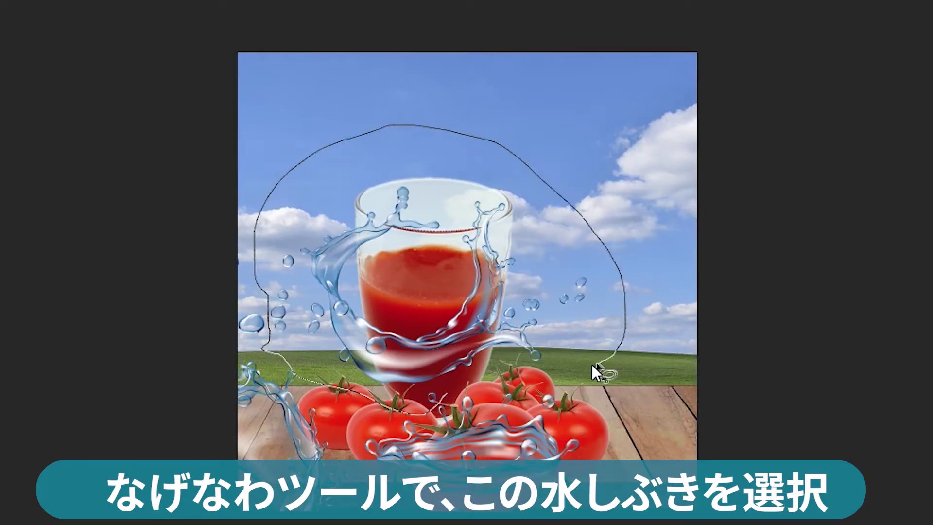
drag(487, 369, 454, 386)
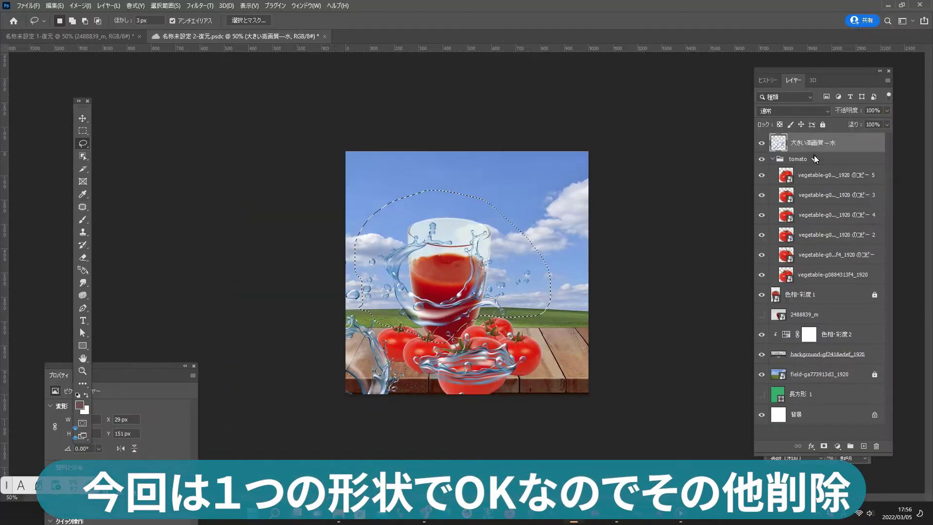
key(ctrl+x)
drag(840, 143, 877, 447)
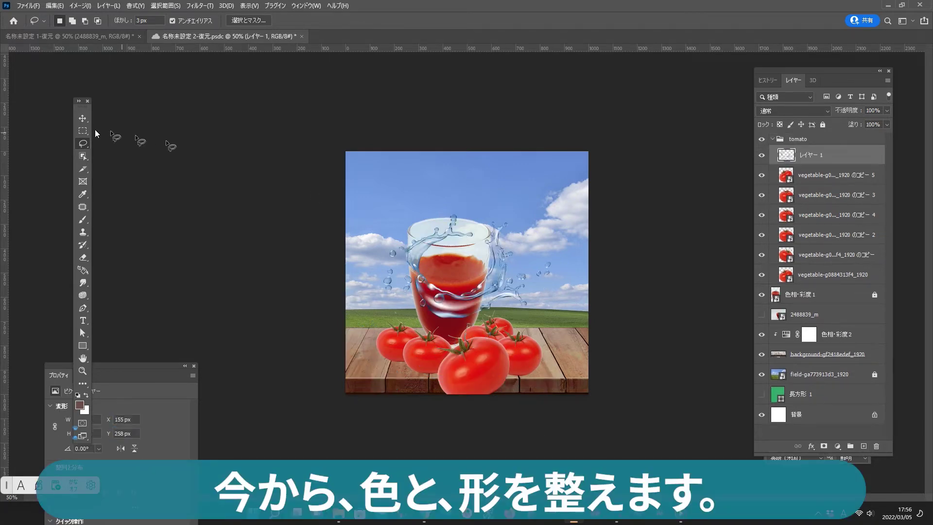
Step: Resize the cut-out water splash and place it around the lower left side of the glass
drag(530, 217, 566, 188)
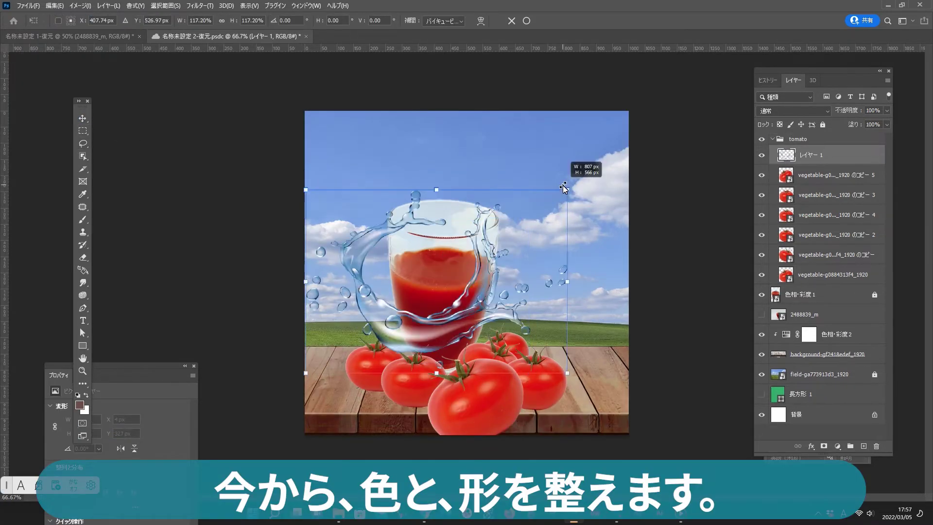
drag(439, 337, 418, 366)
key(Return)
key(ctrl+t)
drag(562, 208, 476, 268)
key(Return)
drag(341, 304, 371, 277)
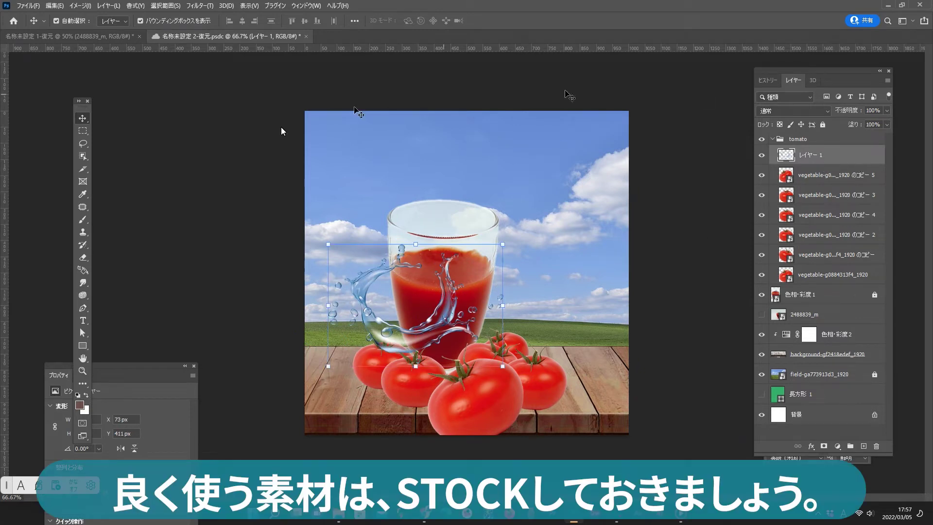
Step: Duplicate the splash layer and place the copy over the glass's right side
drag(810, 155, 864, 445)
drag(397, 338, 513, 334)
click(381, 335)
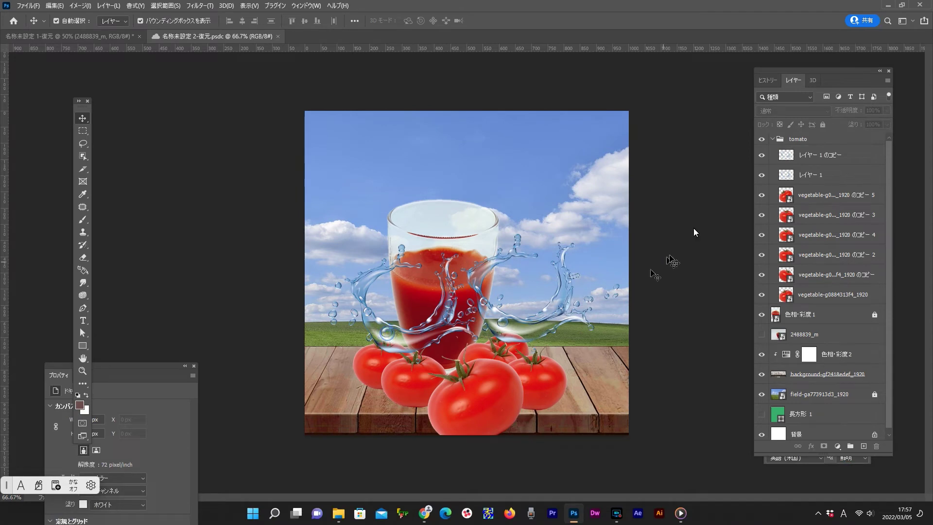
Step: Set the left splash layer's blend mode to Screen and erase the splash parts that overlap the glass
click(815, 159)
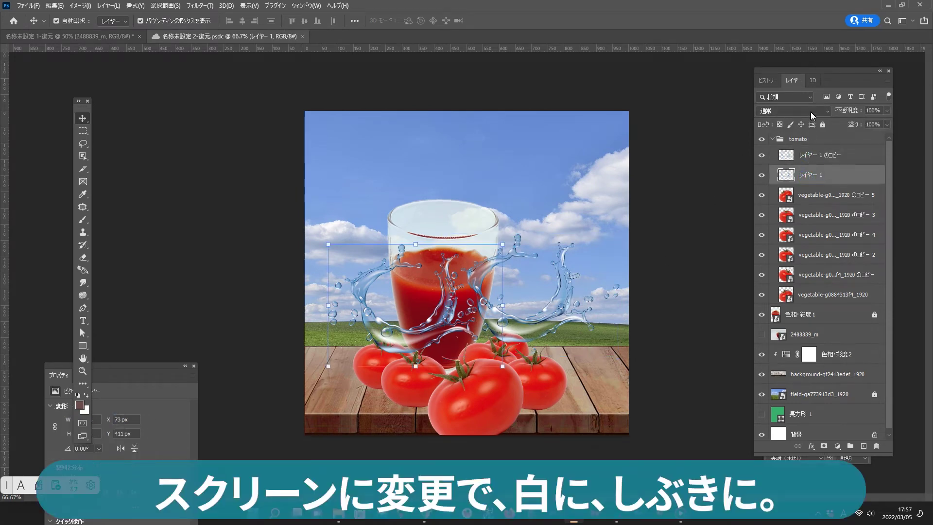
click(810, 112)
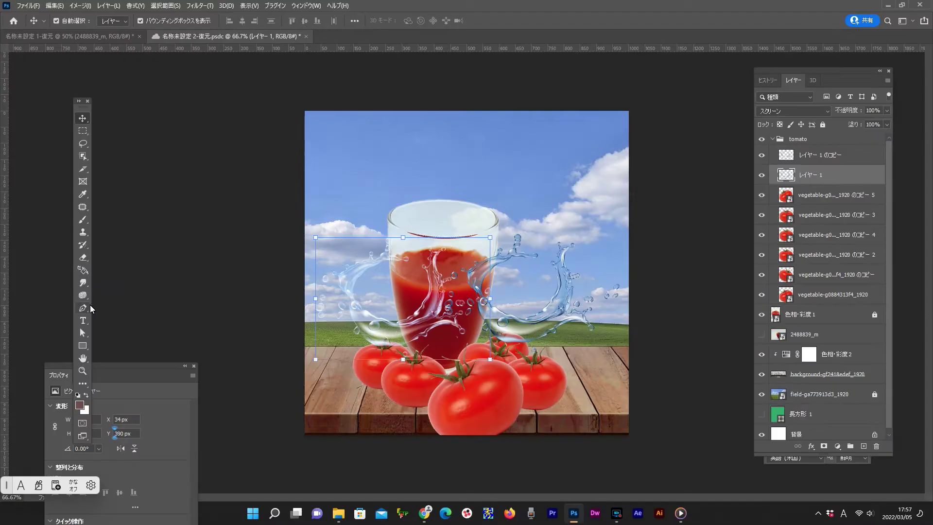
click(84, 259)
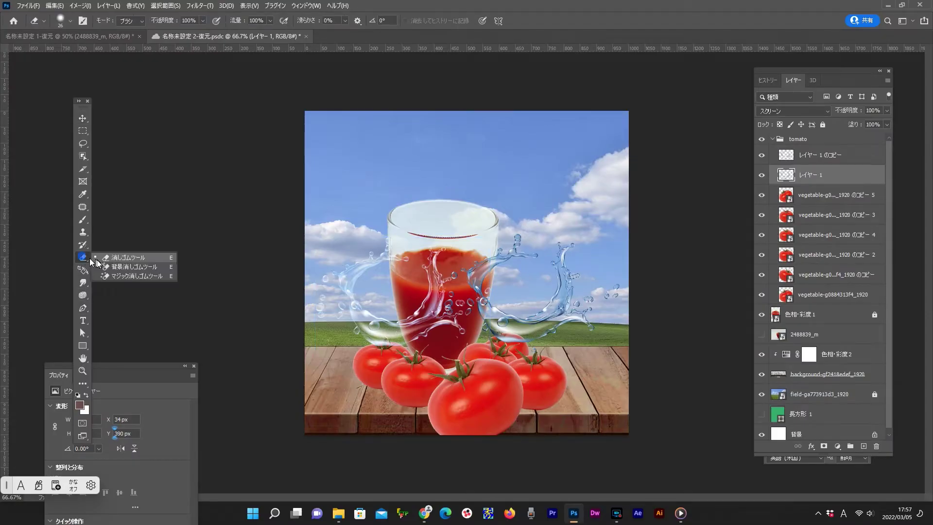
click(116, 259)
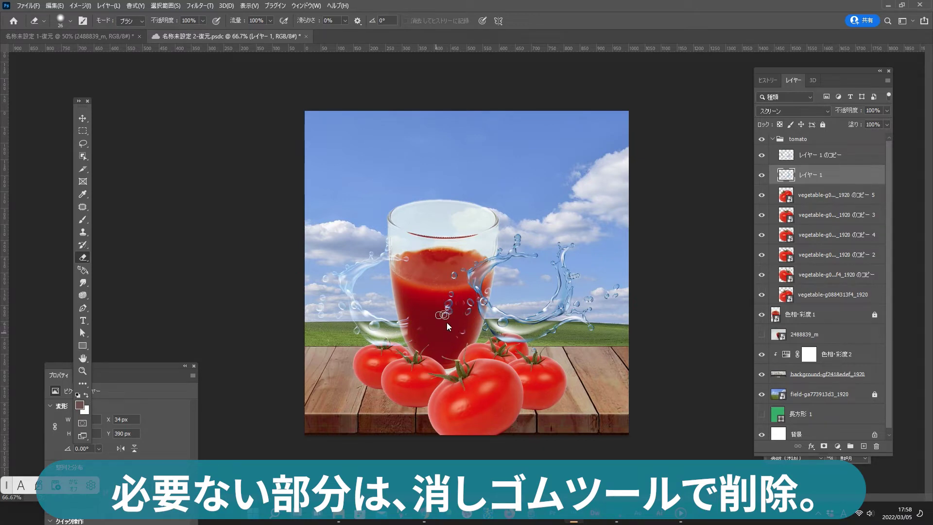
key(ctrl+plus)
key(ctrl+plus)
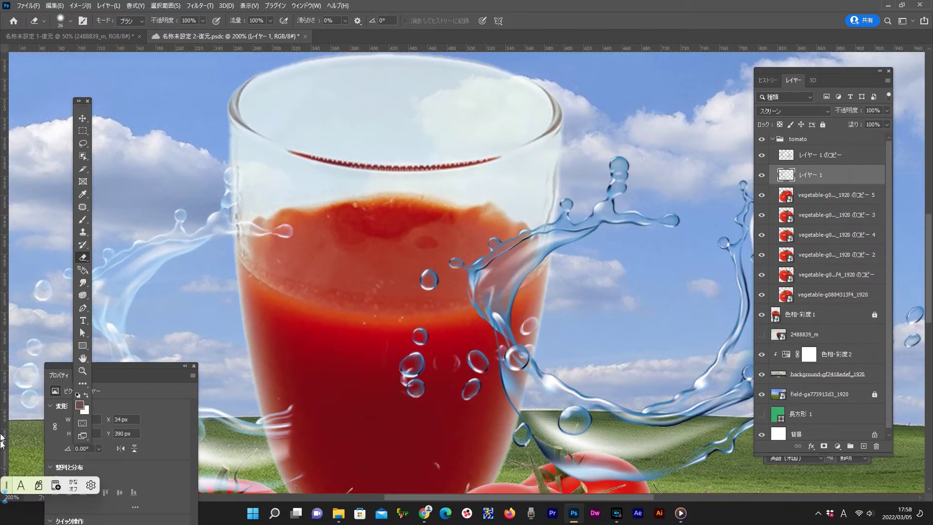
mouse_move(308, 266)
mouse_down()
mouse_move(390, 351)
mouse_move(413, 424)
mouse_up()
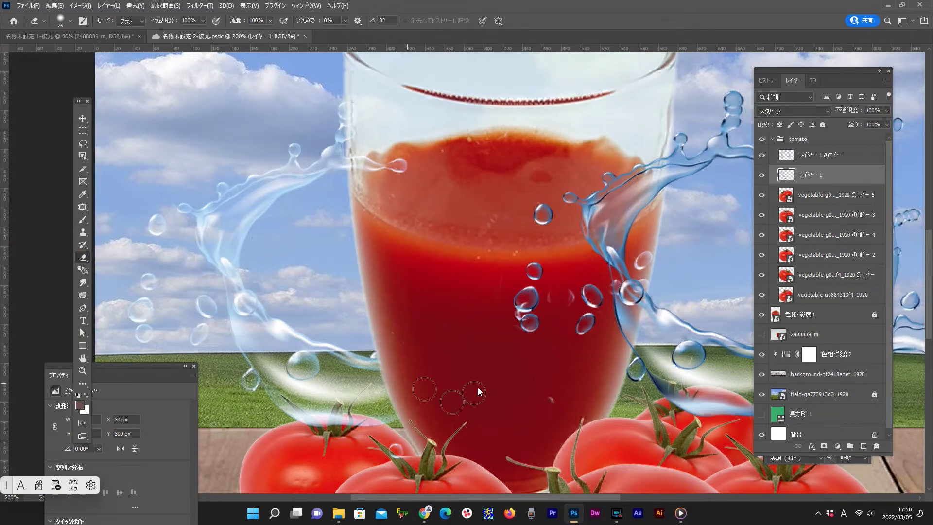
mouse_move(368, 161)
mouse_down()
mouse_move(367, 181)
mouse_move(361, 166)
mouse_move(376, 168)
mouse_up()
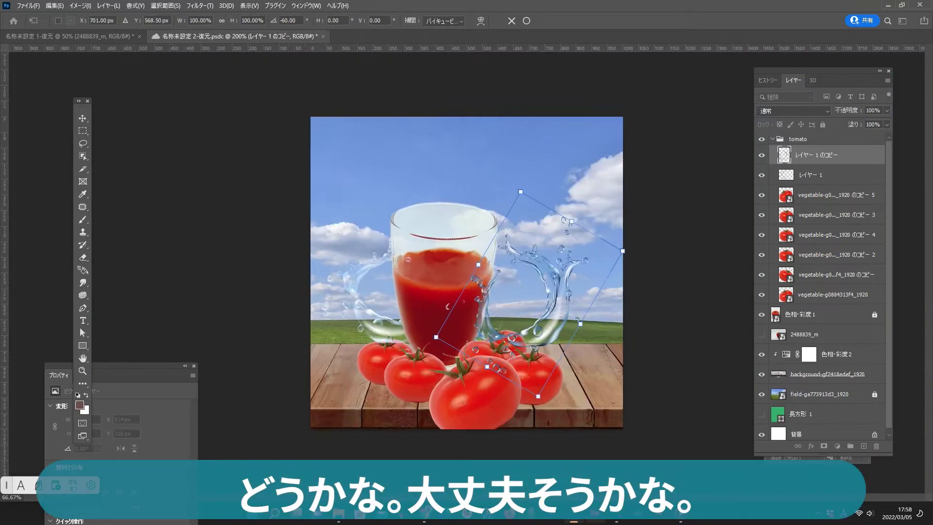
Step: Rotate the right splash copy to about -121°, scale it to about 107%, and place it around the glass's right side
key(ctrl+minus)
drag(604, 258, 533, 165)
drag(537, 283, 502, 246)
key(ctrl+plus)
key(ctrl+plus)
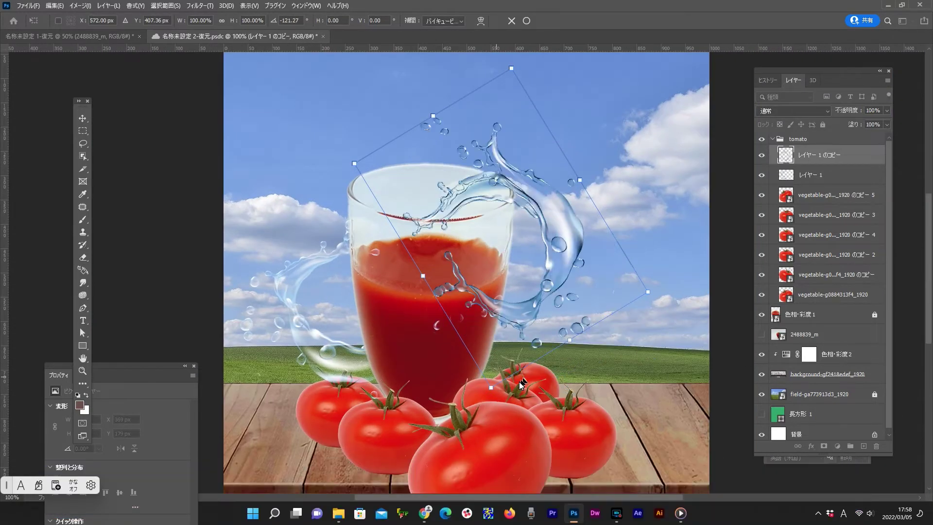
drag(491, 389, 489, 412)
Step: Reshape the right splash copy with a transform into a flatter curve wrapping around the glass's right side
click(54, 5)
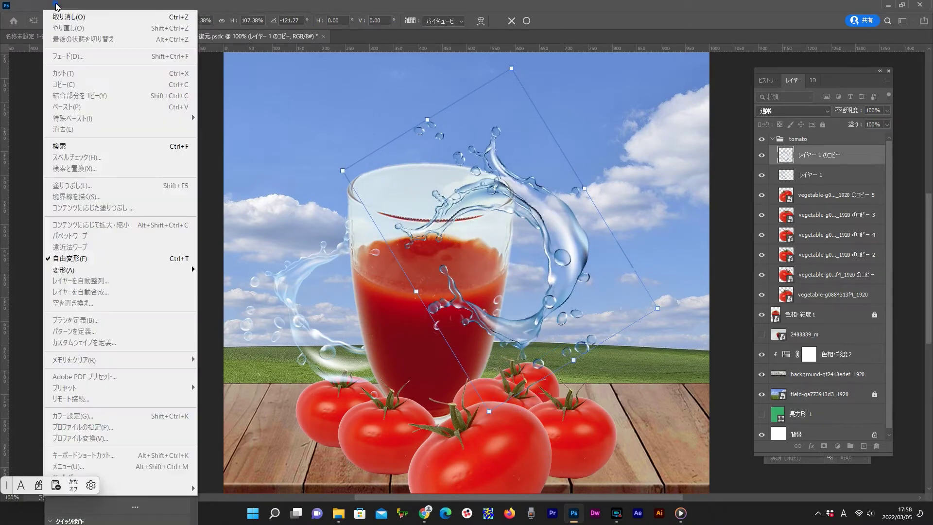
mouse_move(119, 273)
click(217, 312)
drag(489, 414, 454, 353)
drag(512, 67, 621, 168)
drag(453, 354, 455, 321)
drag(658, 308, 589, 349)
key(Return)
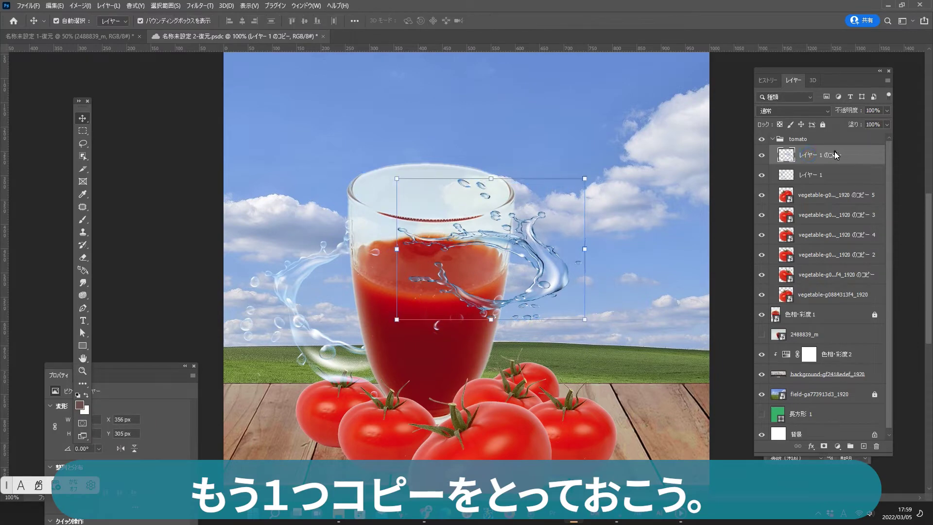
Step: Duplicate the reshaped right splash layer to keep a spare copy, checking which layer is which through their visibility
key(ctrl+j)
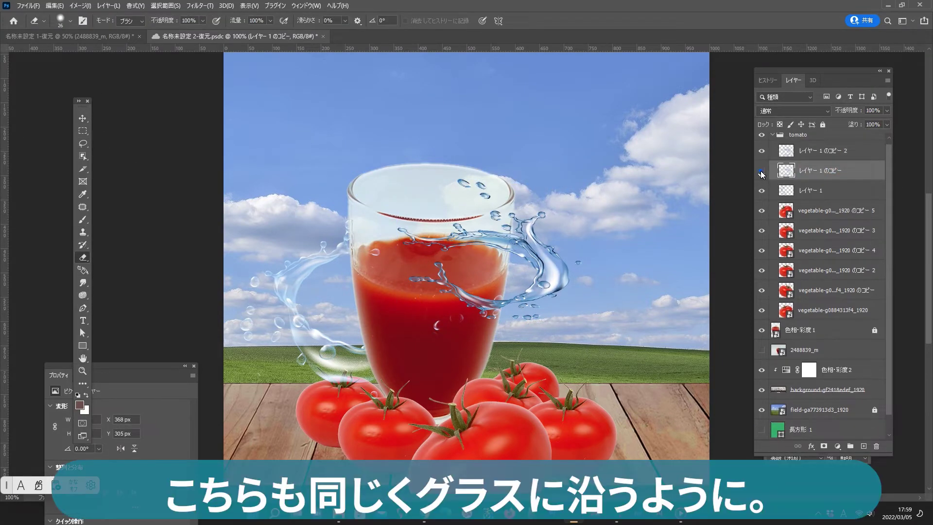
click(761, 171)
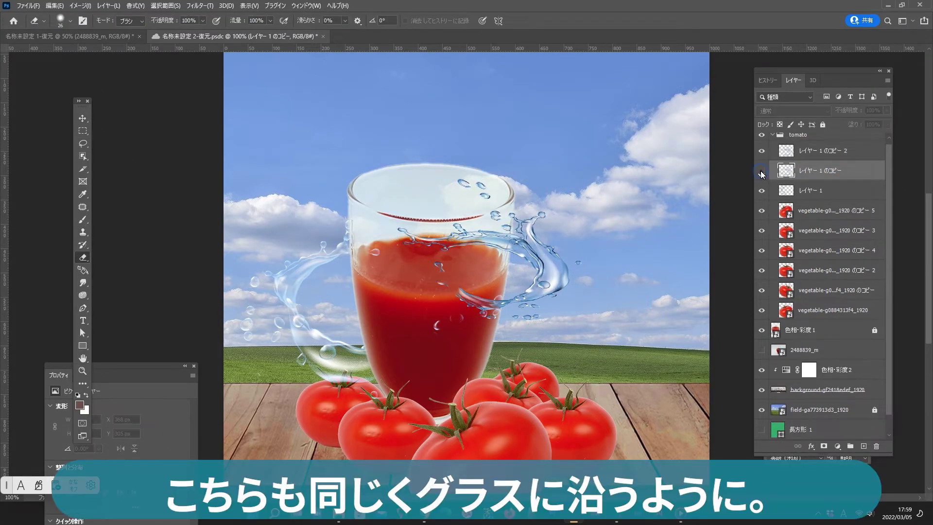
click(762, 171)
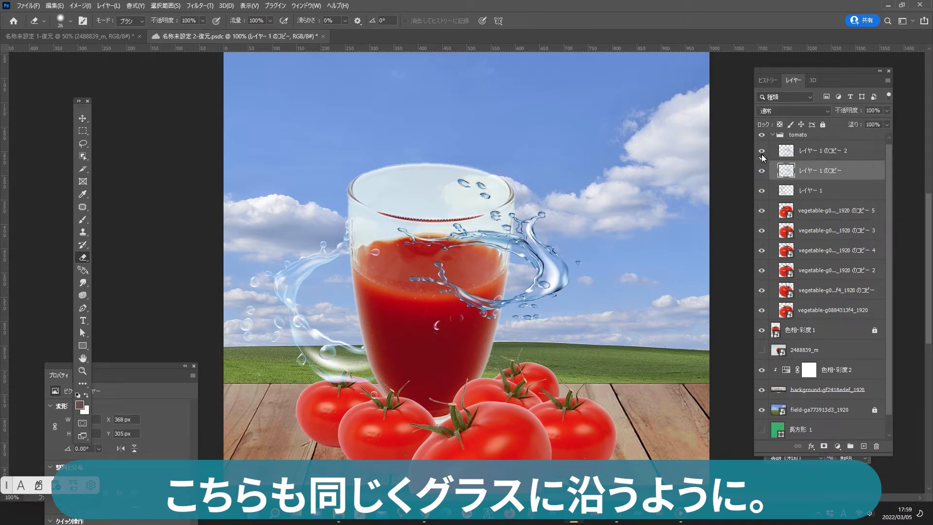
Step: Erase the upper water strand crossing the glass on the original right splash and set that layer's blend mode to Screen
mouse_move(404, 233)
mouse_down()
mouse_move(502, 233)
mouse_move(500, 245)
mouse_up()
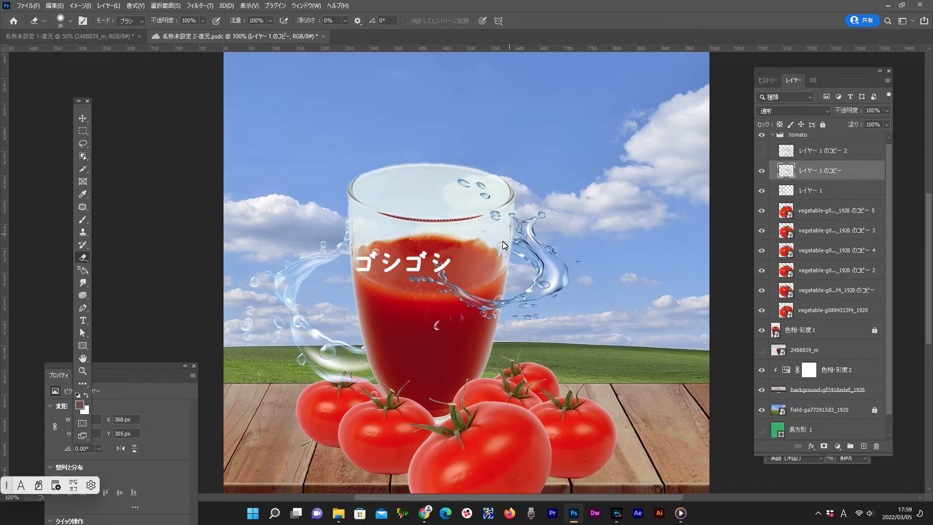
click(793, 111)
click(769, 203)
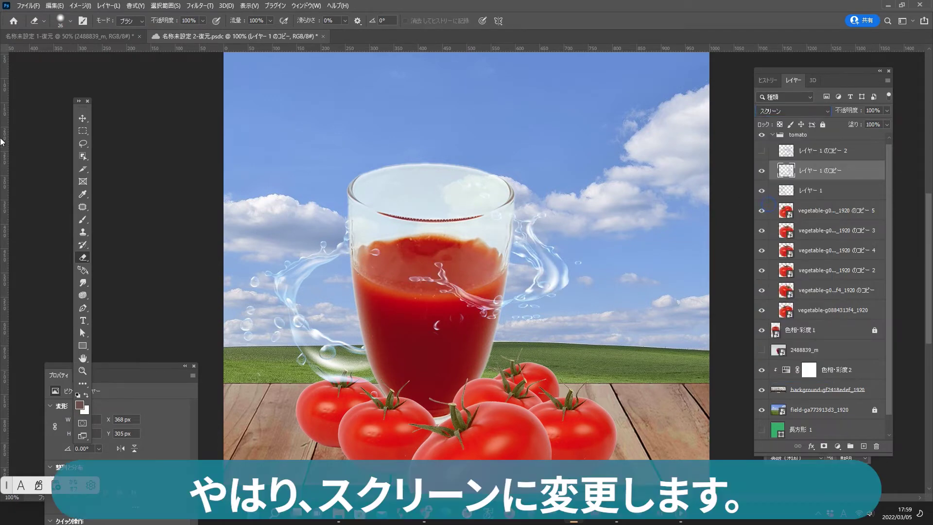
Step: Move the right splash down to the lower part of the glass and erase its excess along the glass's right edge
key(v)
drag(550, 275, 549, 302)
click(82, 259)
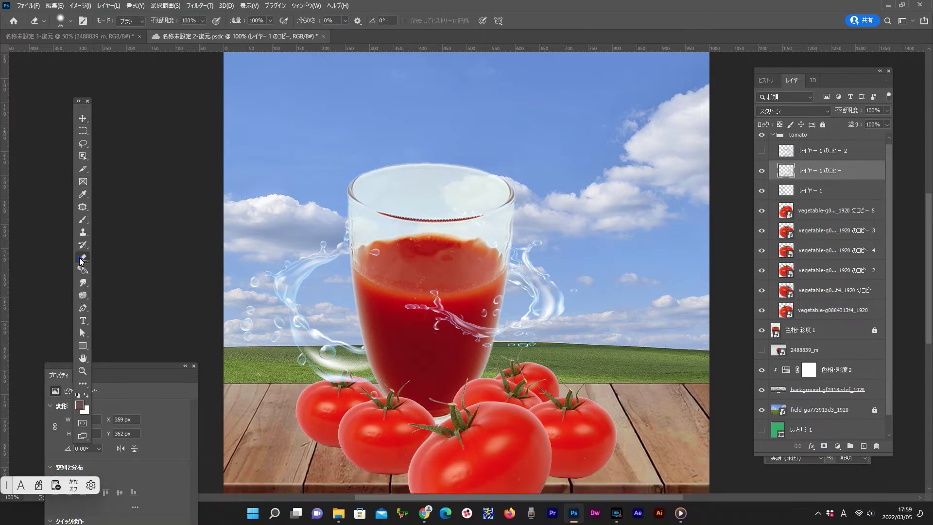
drag(504, 265, 527, 278)
click(82, 117)
drag(376, 339, 343, 368)
Step: Show the spare splash copy, set its blend mode to Screen, and rotate it about 17° around the upper glass
click(762, 151)
click(832, 153)
click(798, 112)
click(796, 204)
drag(589, 327, 639, 306)
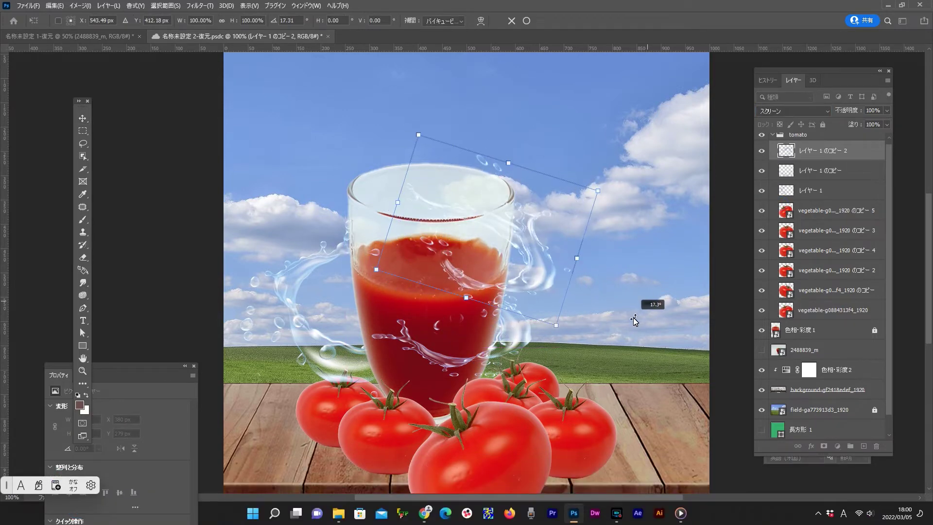
key(Return)
Step: Erase the unneeded strands of the upper splash copy over the juice and along the glass's right edge
click(83, 257)
mouse_move(442, 265)
mouse_down()
mouse_move(497, 289)
mouse_move(522, 262)
mouse_up()
click(83, 118)
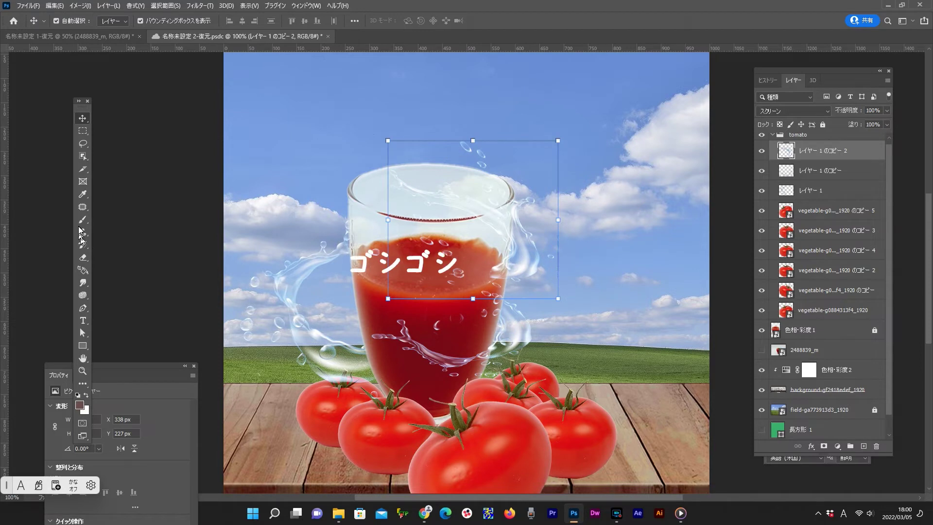
click(83, 257)
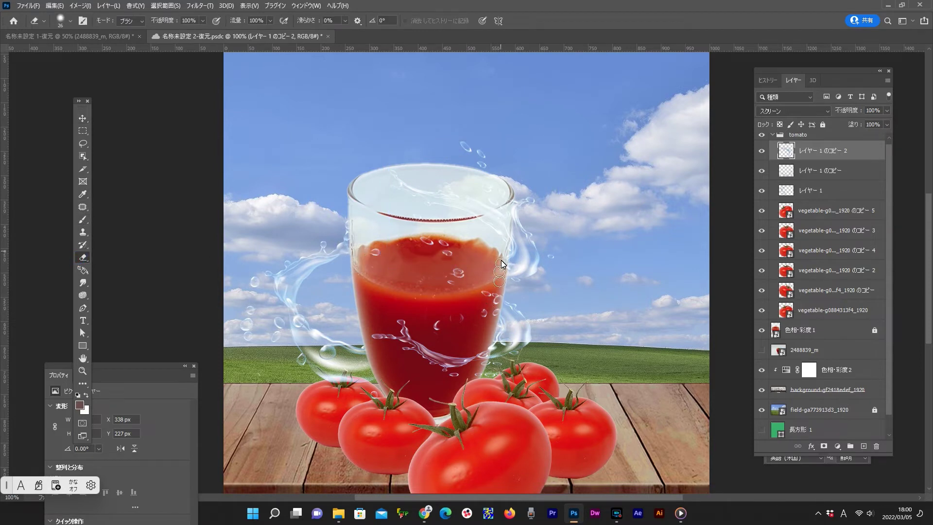
mouse_move(527, 279)
mouse_down()
mouse_move(542, 258)
mouse_move(535, 270)
mouse_move(529, 227)
mouse_up()
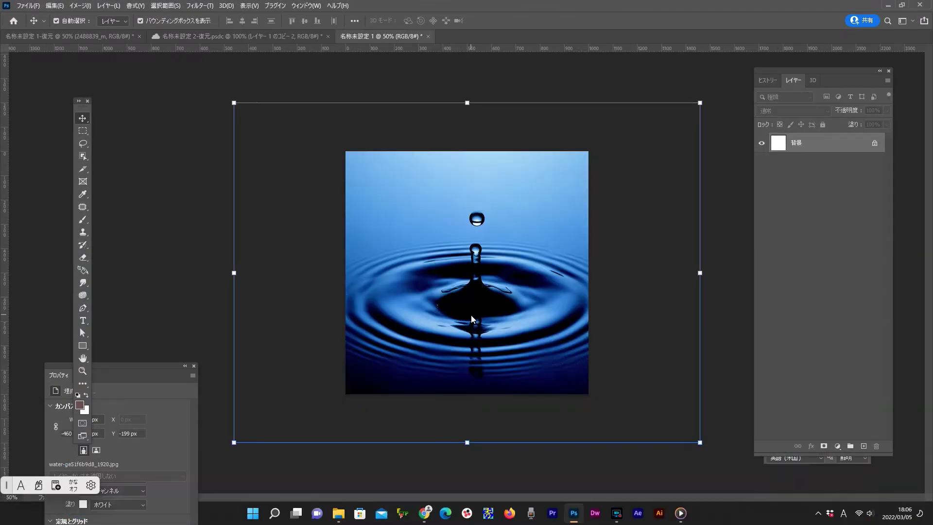
Step: Place the water ripple image water-ge51f6b9d8_1920 in the separate document and set its layer's blend mode to Screen
key(Return)
click(825, 149)
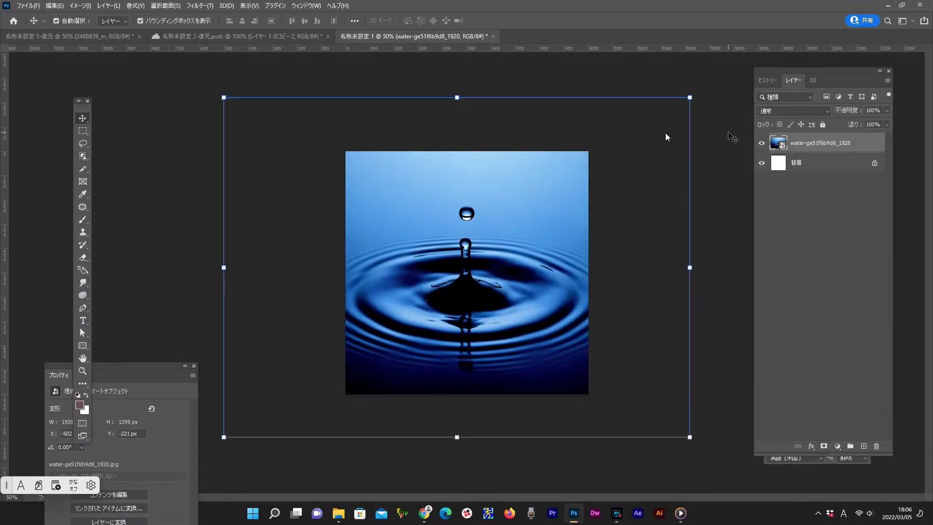
click(792, 111)
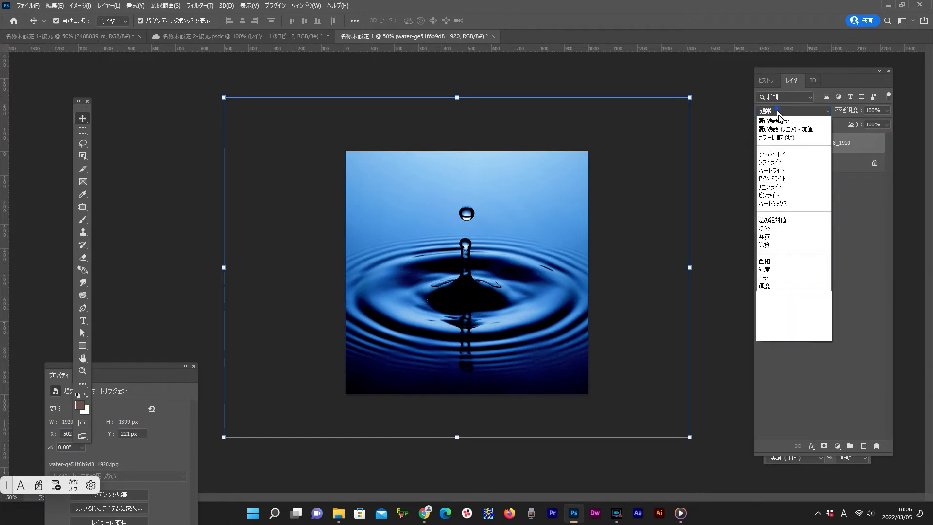
click(794, 210)
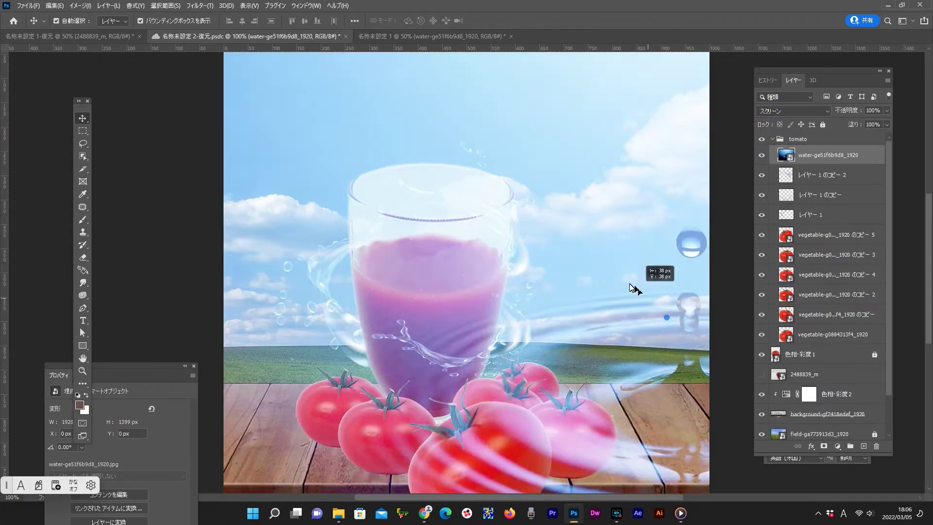
Step: Scale the ripple image in the tomato composition to about 28.6% and move it over the sky beside the glass
drag(632, 288, 462, 217)
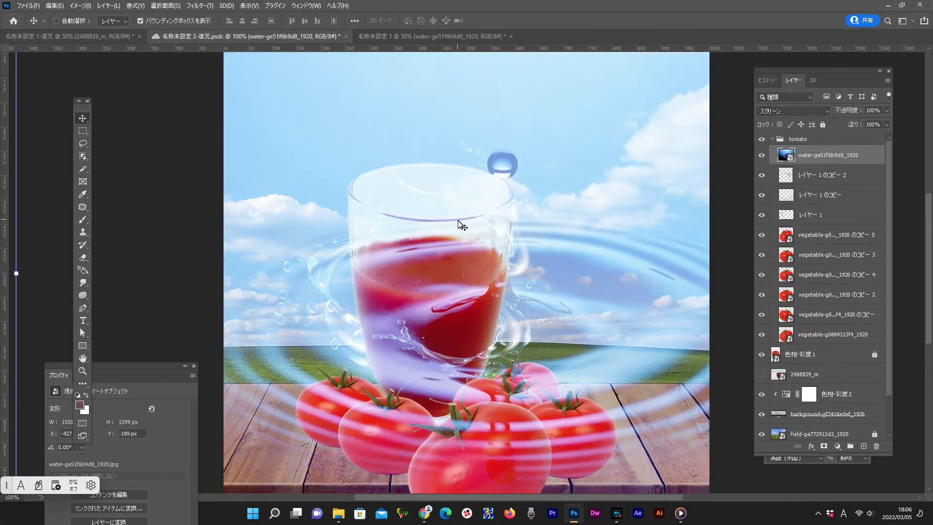
key(ctrl+minus)
key(ctrl+minus)
key(ctrl+minus)
drag(317, 159, 448, 254)
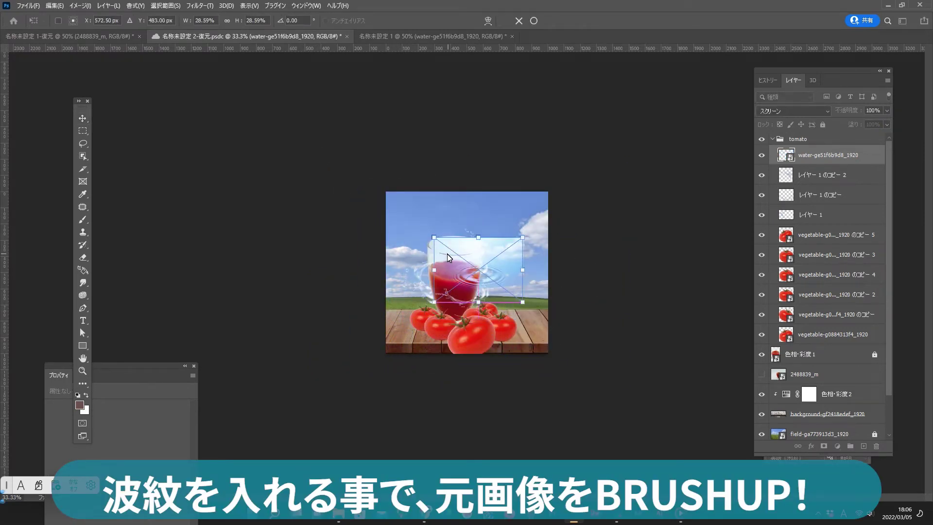
key(ctrl+plus)
key(ctrl+plus)
key(ctrl+plus)
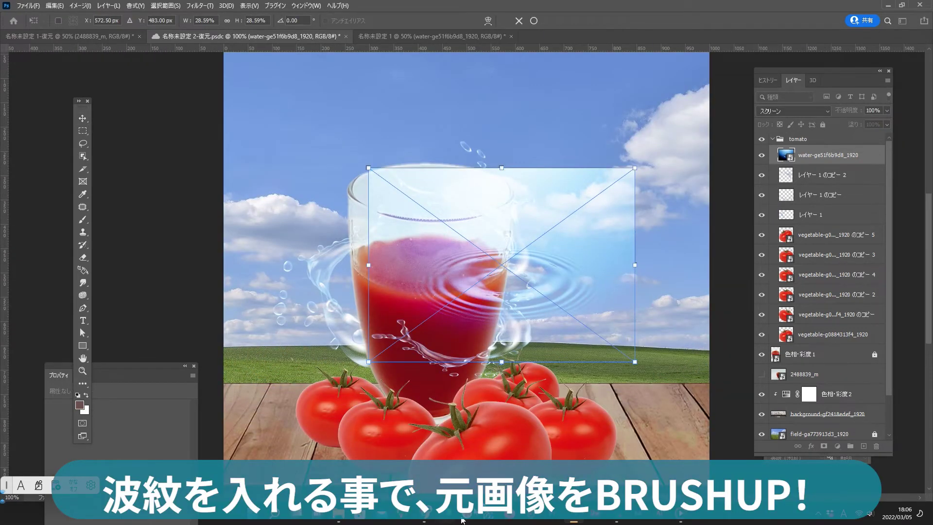
drag(548, 274, 656, 165)
key(Return)
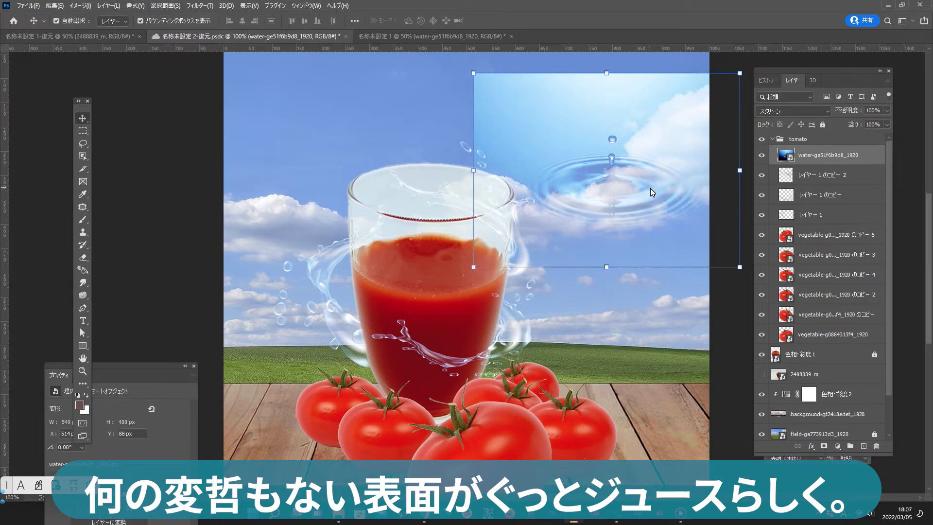
Step: Rasterize the ripple image layer
scroll(653, 192, up, 1)
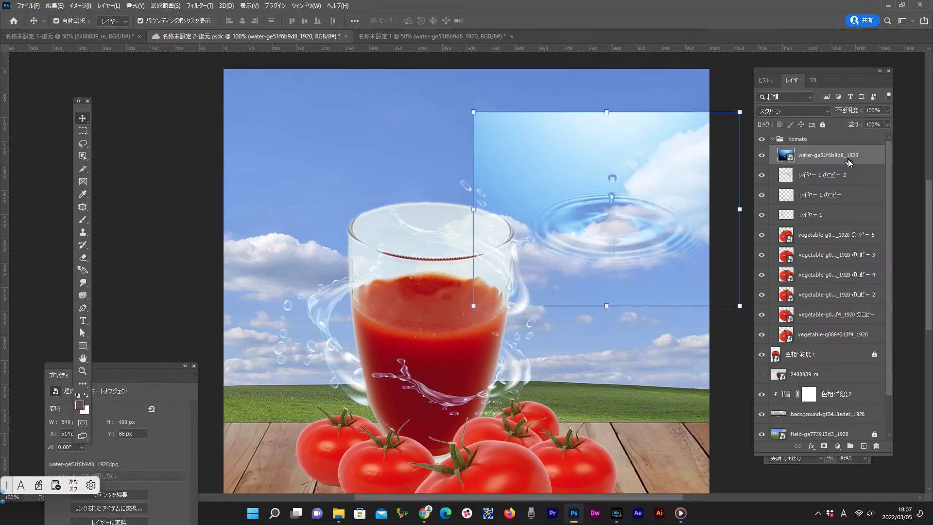
click(109, 6)
click(262, 304)
Step: Outline the ripple and its falling drop with the Lasso tool, delete everything outside the outline, and deselect
click(84, 144)
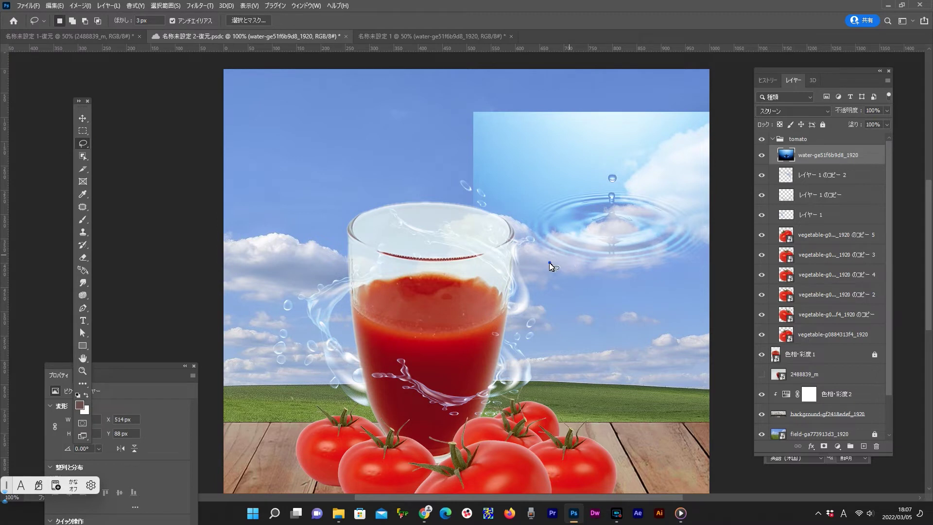
mouse_move(521, 235)
mouse_down()
mouse_move(523, 207)
mouse_move(542, 190)
mouse_up()
drag(608, 188, 606, 181)
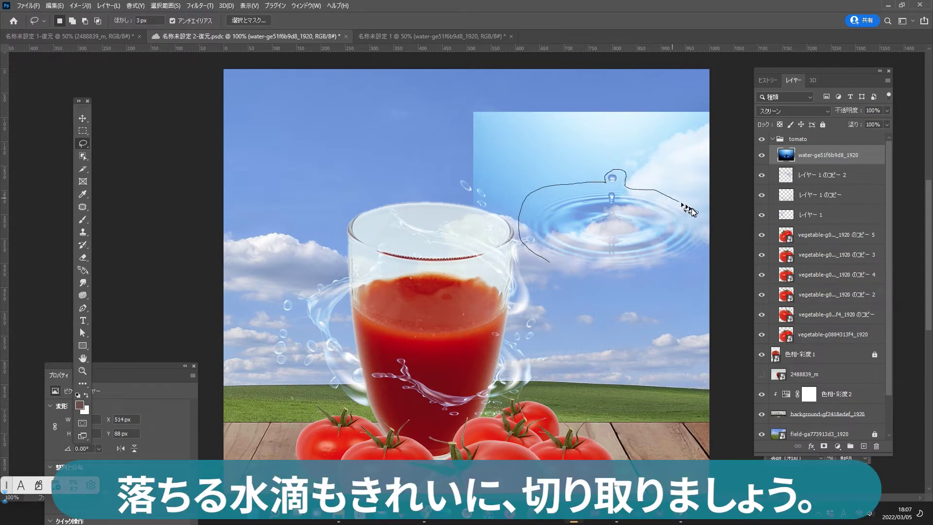
drag(567, 268, 550, 263)
key(ctrl+shift+i)
key(Delete)
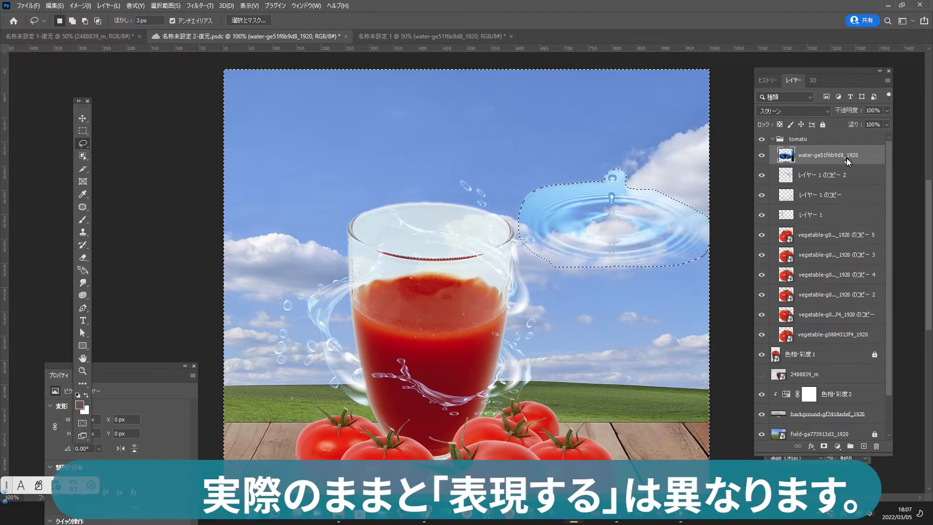
key(ctrl+d)
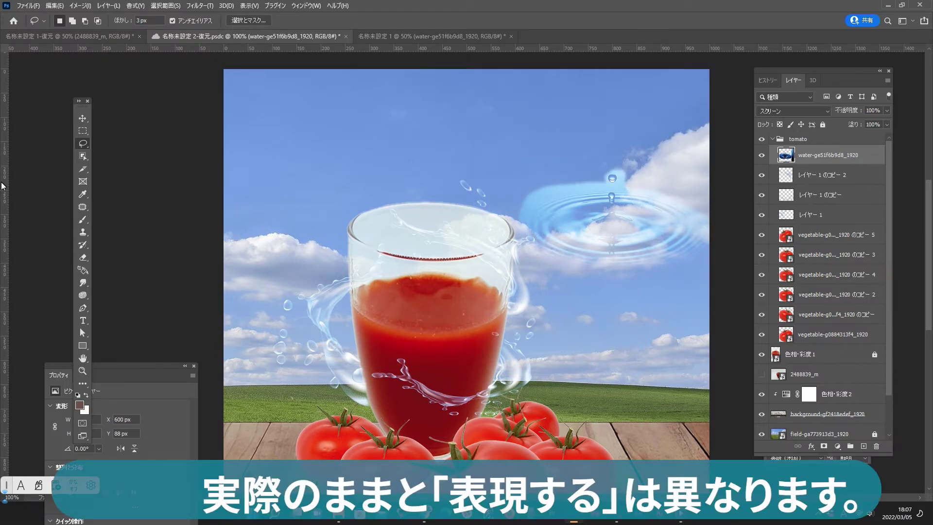
Step: Move the cut-out ripple onto the juice surface and fit it inside the glass
click(83, 118)
drag(602, 226, 433, 300)
key(m)
drag(579, 180, 598, 389)
drag(533, 174, 596, 384)
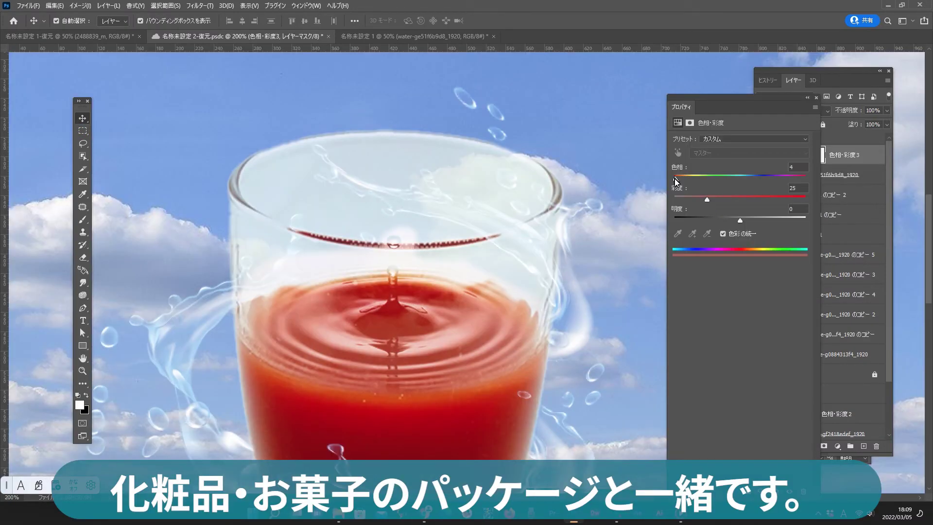
Step: Set the ripple's Hue/Saturation adjustment to hue 0, saturation 14 and lightness -13
drag(674, 179, 663, 180)
mouse_move(736, 224)
mouse_down()
mouse_move(752, 220)
mouse_move(735, 222)
mouse_up()
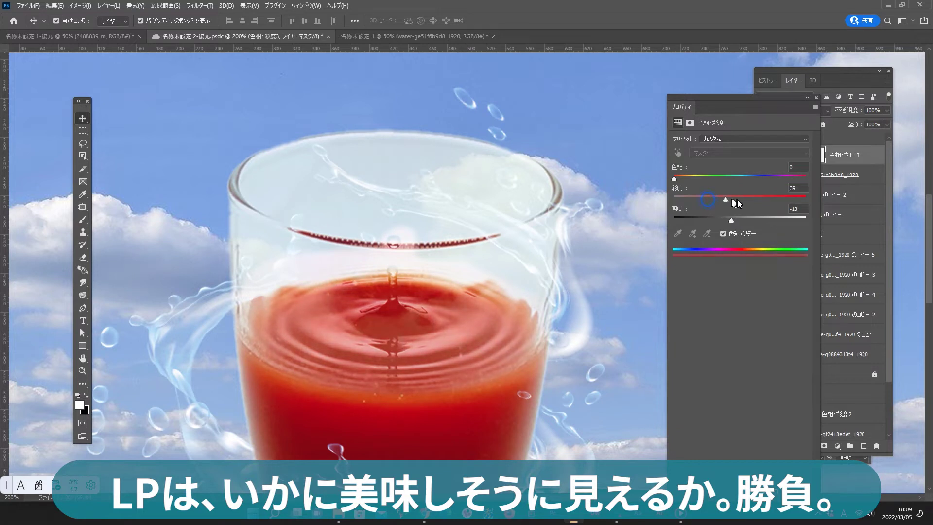
drag(736, 201, 697, 201)
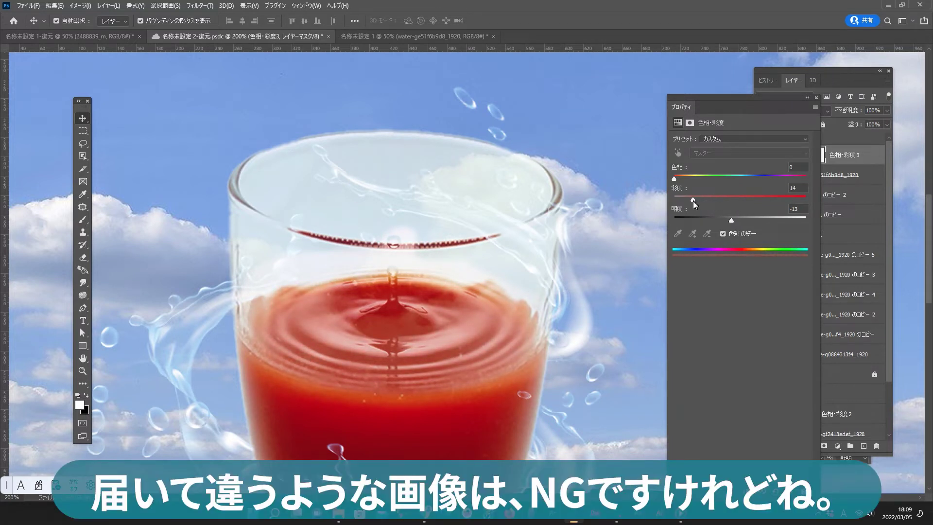
Step: Compare the juice surface with and without the ripple by toggling the ripple layer's visibility
click(652, 265)
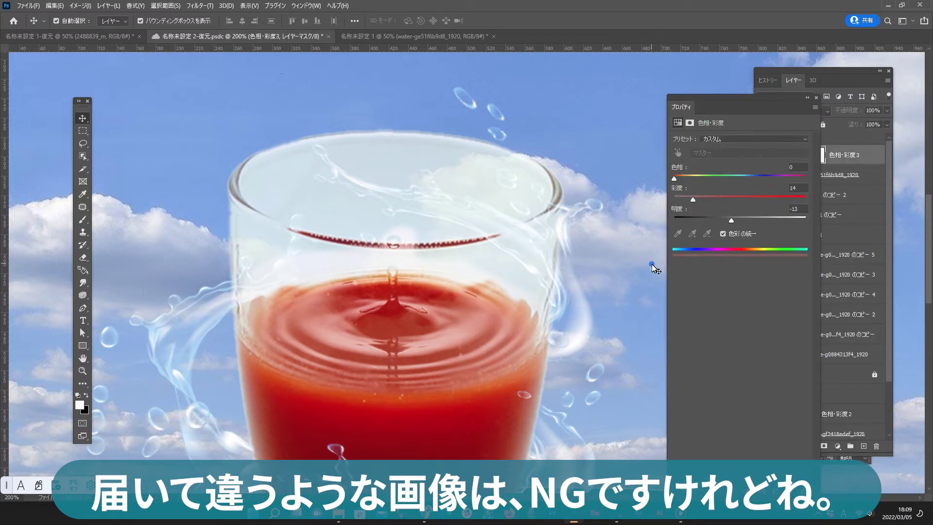
ctrl+click(652, 265)
drag(736, 98, 792, 113)
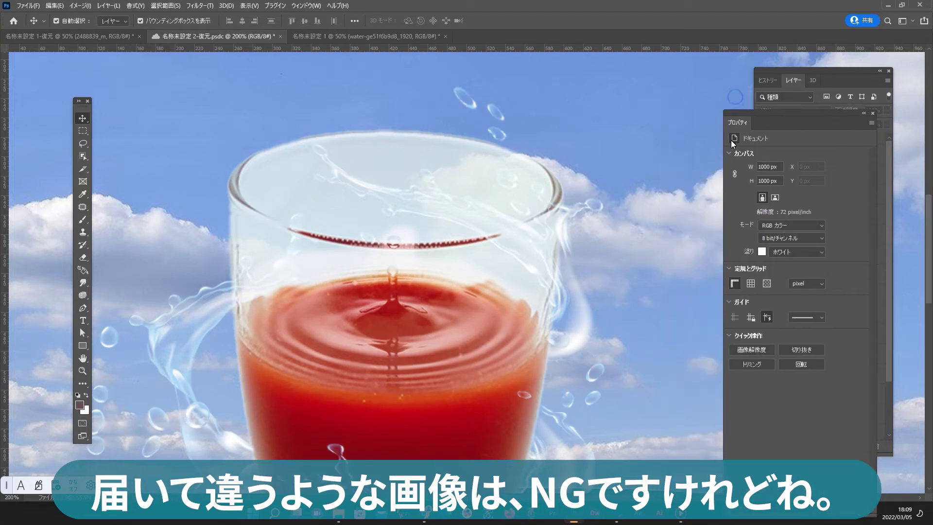
key(ctrl+minus)
key(ctrl+minus)
key(ctrl+minus)
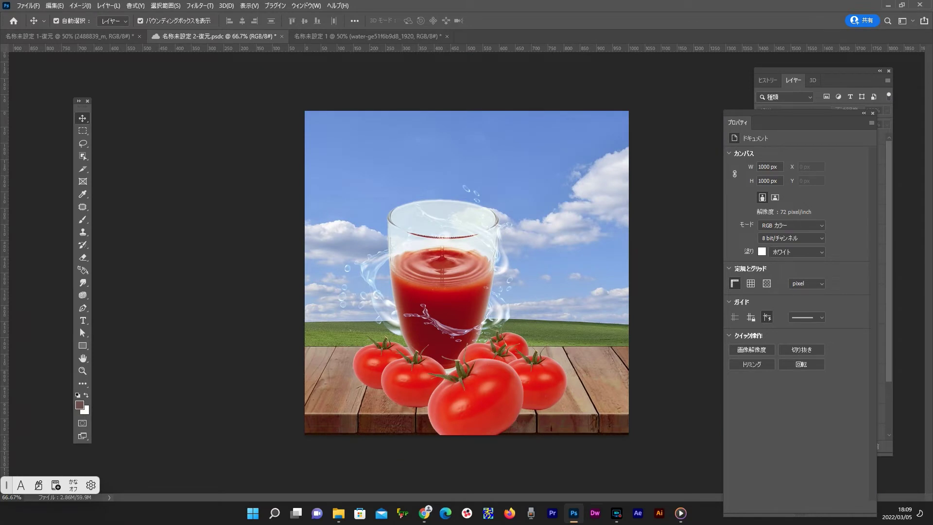
click(443, 282)
double_click(776, 114)
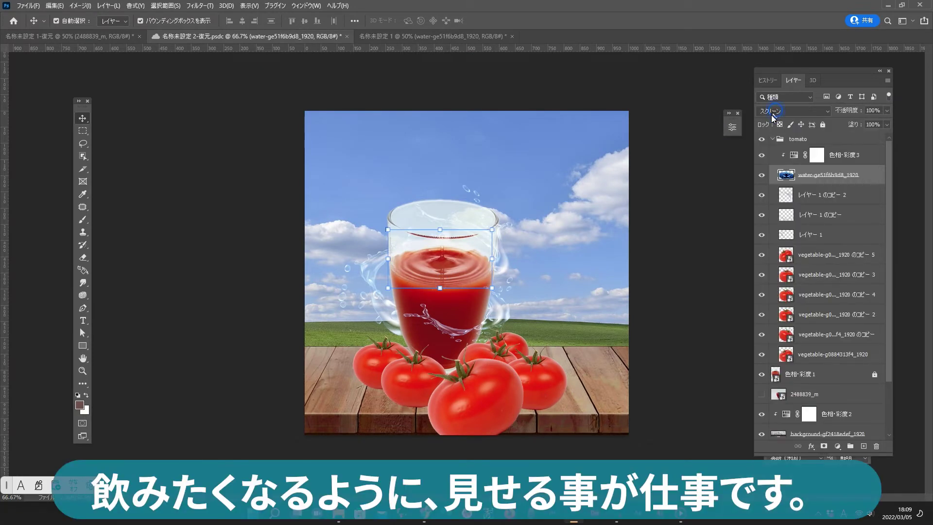
click(762, 175)
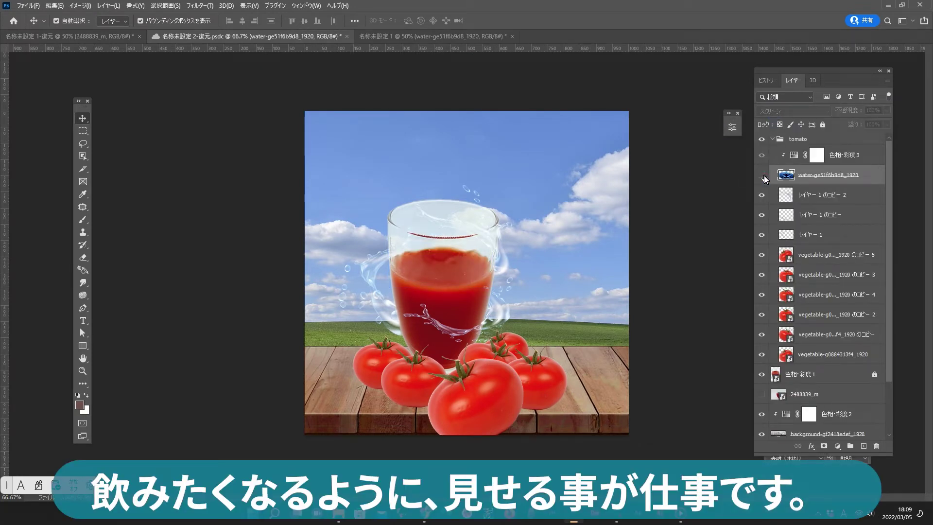
click(762, 175)
click(705, 246)
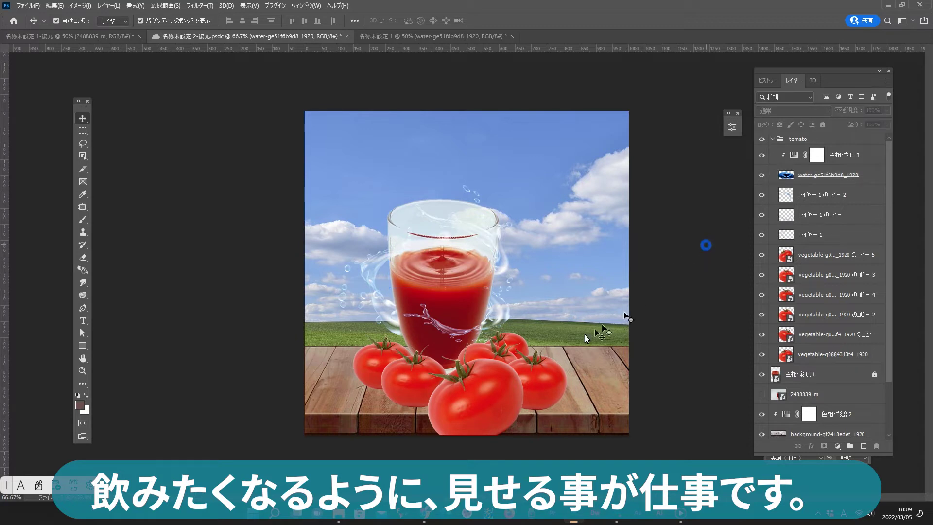
Step: Merge the ripple, its Hue/Saturation adjustment and the glass into one layer, and place it beneath the tomato layers
click(461, 267)
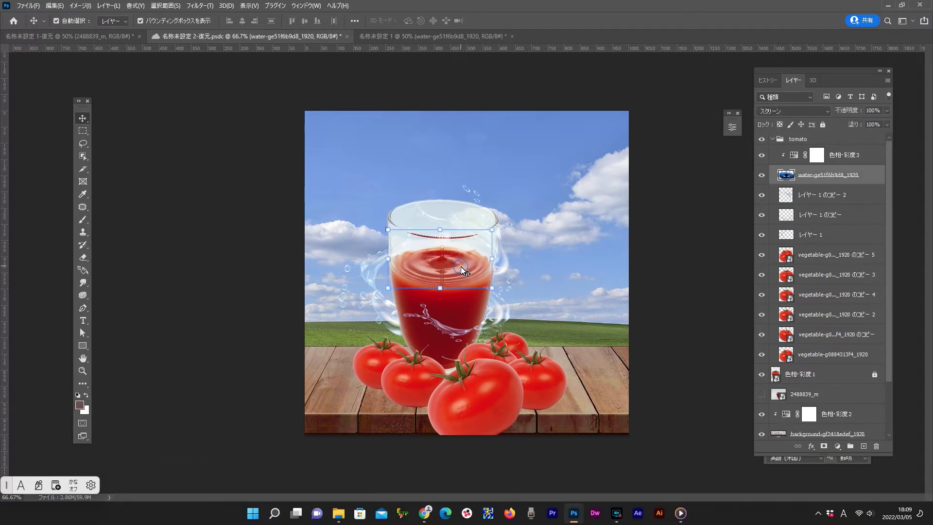
click(456, 317)
click(843, 163)
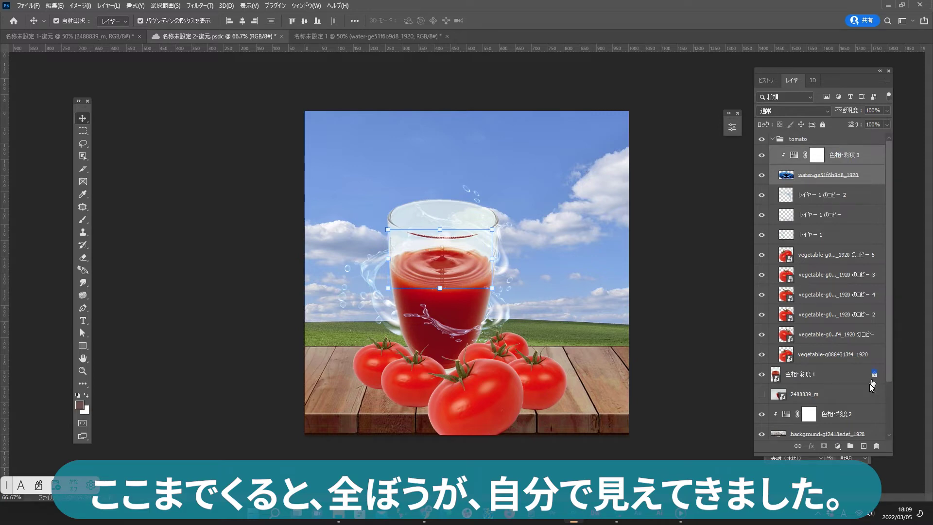
ctrl+click(849, 375)
right_click(850, 375)
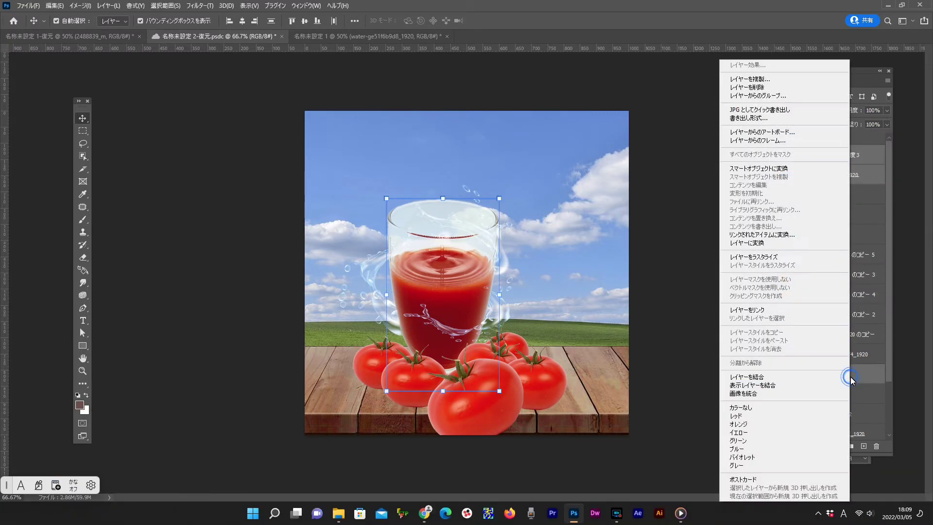
click(781, 378)
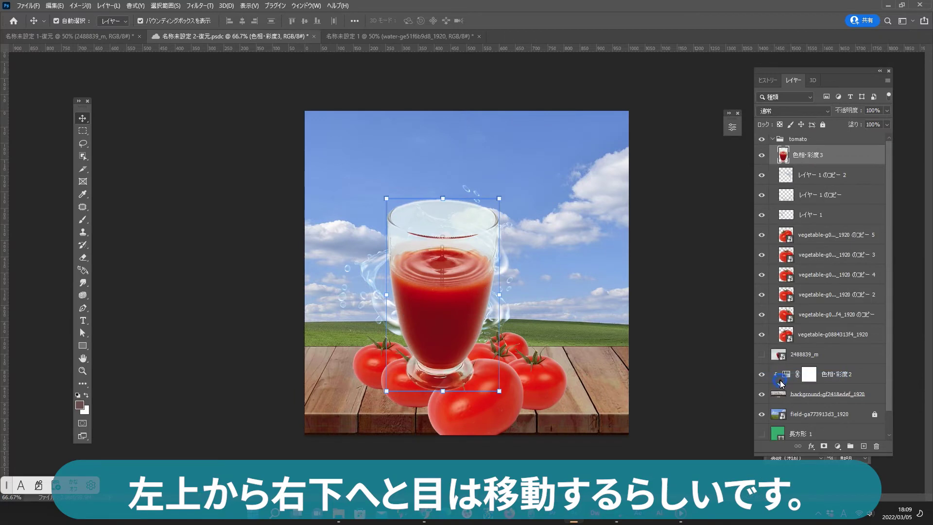
drag(842, 155, 827, 347)
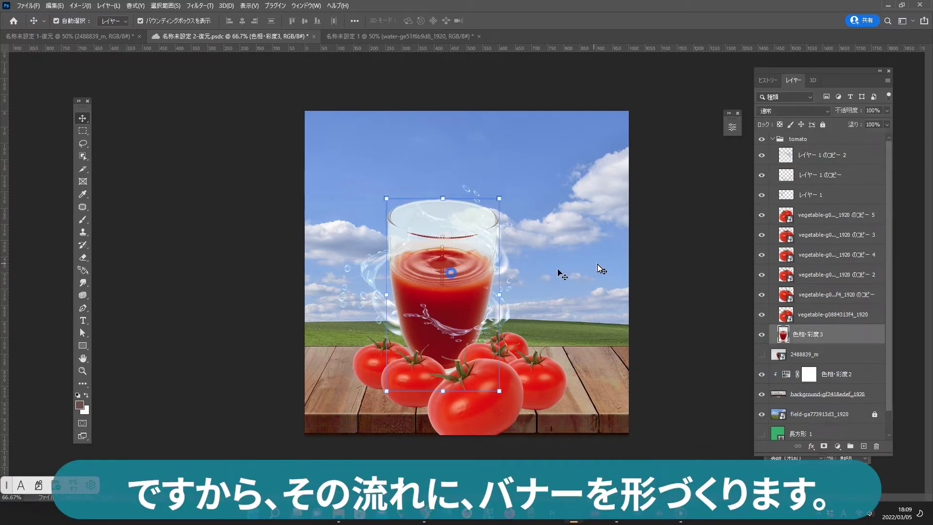
Step: Tilt the glass of juice clockwise and shift the water splashes slightly right to follow it
key(ctrl+1)
drag(520, 156, 558, 171)
key(Return)
drag(518, 248, 525, 249)
drag(521, 337, 528, 337)
Step: Duplicate the glass, scale the copy to 129.60%, rotate it to -42.02° and place it at the canvas's lower right edge
key(ctrl+j)
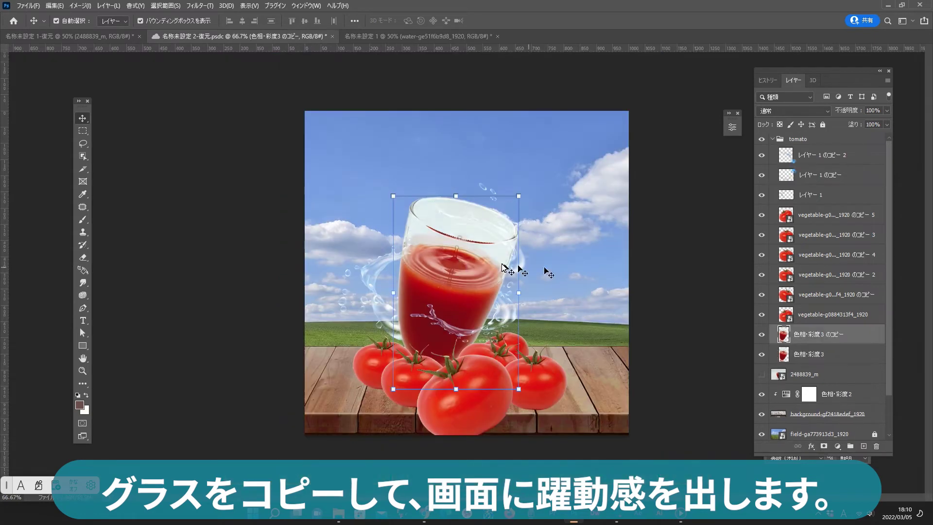
drag(492, 251, 461, 257)
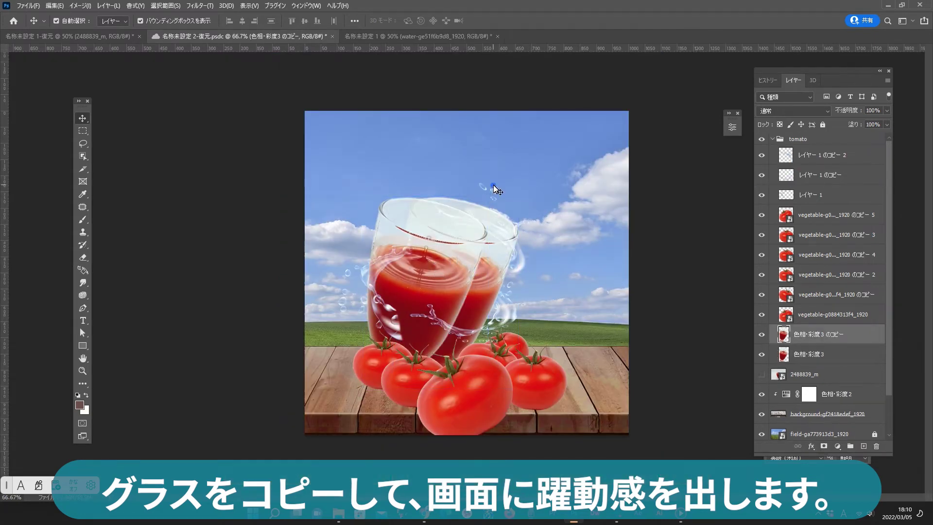
drag(501, 196, 414, 176)
drag(430, 257, 614, 336)
drag(594, 255, 593, 191)
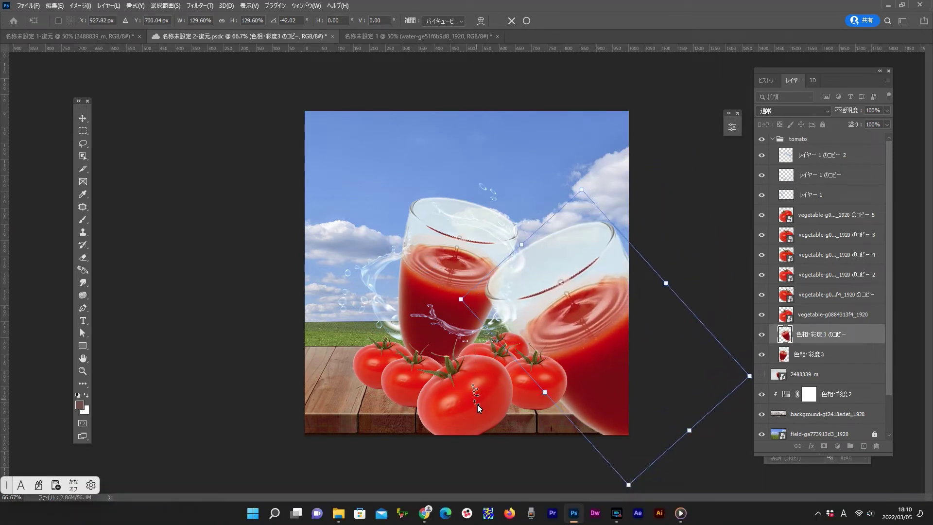
key(Return)
drag(604, 364, 594, 413)
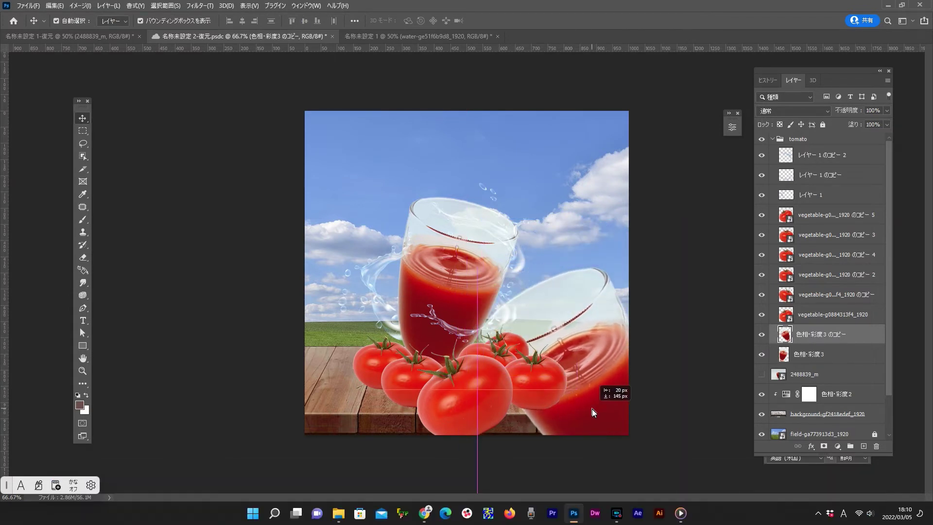
click(732, 240)
Step: Duplicate the front tomato, then enlarge and rotate the copy so it fills the canvas's lower right corner
drag(539, 387, 533, 400)
click(556, 421)
drag(452, 402, 510, 443)
key(ctrl+t)
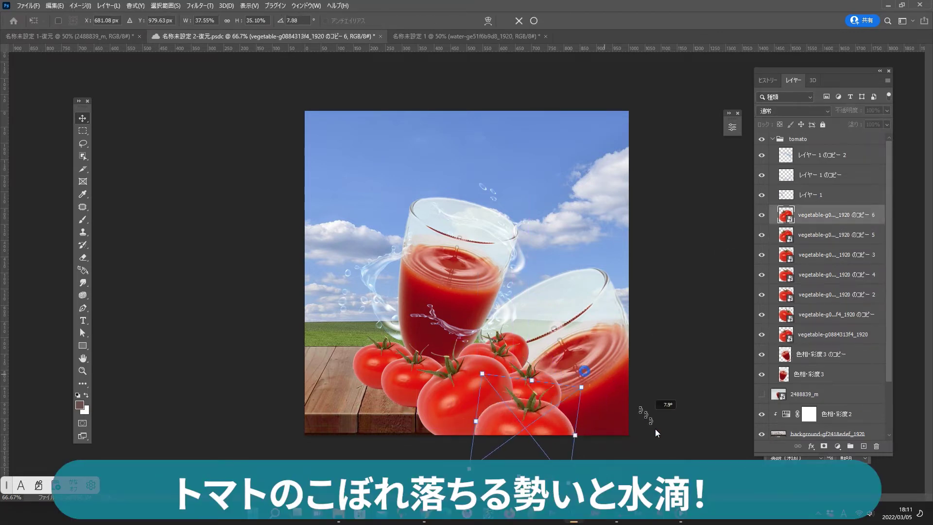
drag(586, 408, 680, 340)
key(Return)
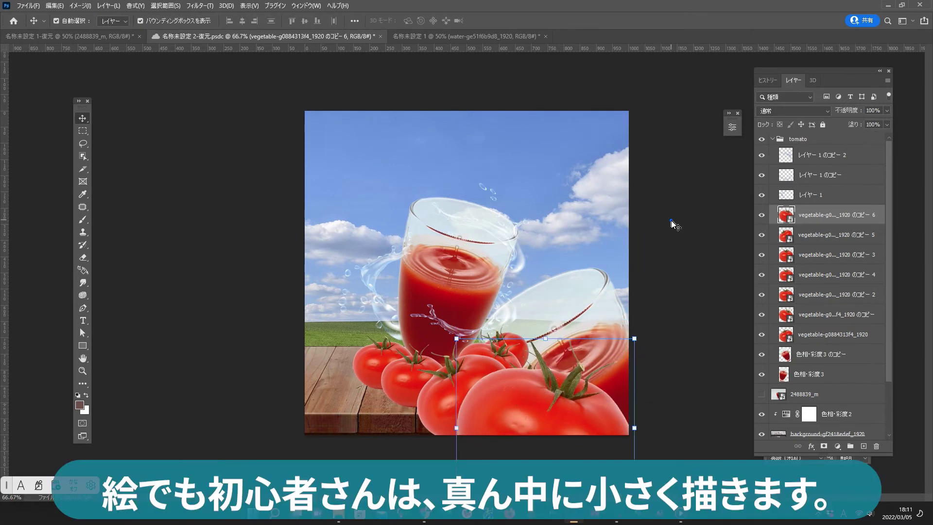
Step: Raise the large tilted glass slightly behind the tomatoes
drag(576, 338, 586, 321)
click(724, 150)
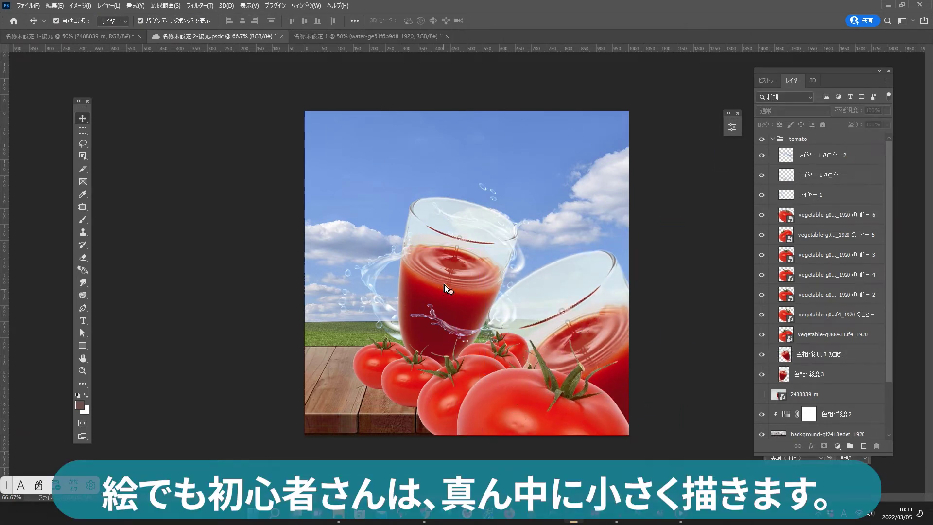
click(457, 332)
click(666, 242)
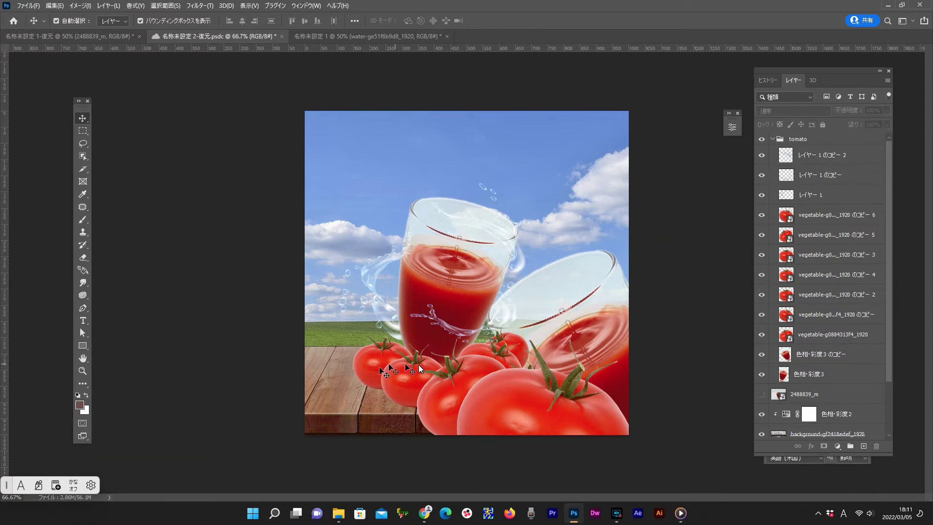
Step: Copy a water splash from the first glass onto the large tilted glass
drag(517, 277, 629, 284)
click(675, 188)
key(ctrl+z)
key(ctrl+z)
drag(629, 284, 628, 282)
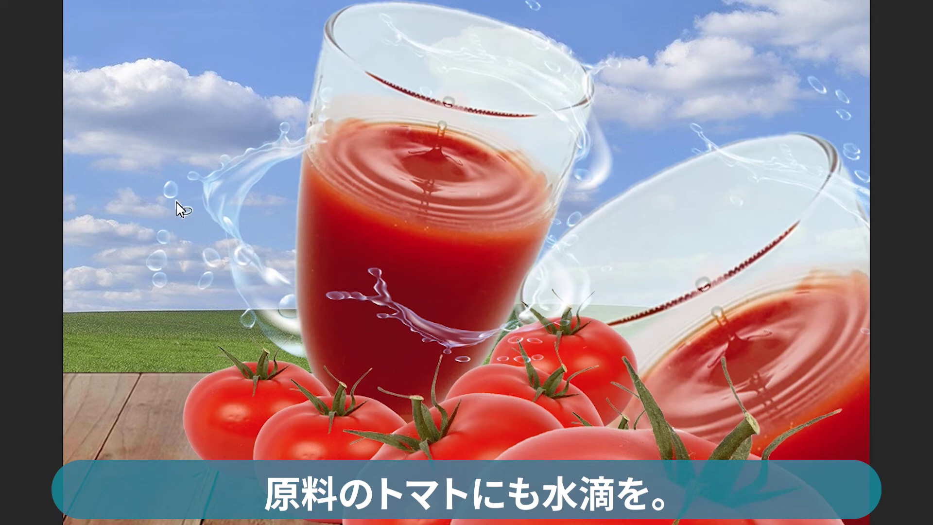
Step: Copy a lassoed droplet beside the first glass to a new layer on the front tomato, and set its blend mode to Screen
mouse_move(154, 203)
mouse_down()
mouse_move(162, 171)
mouse_move(185, 192)
mouse_up()
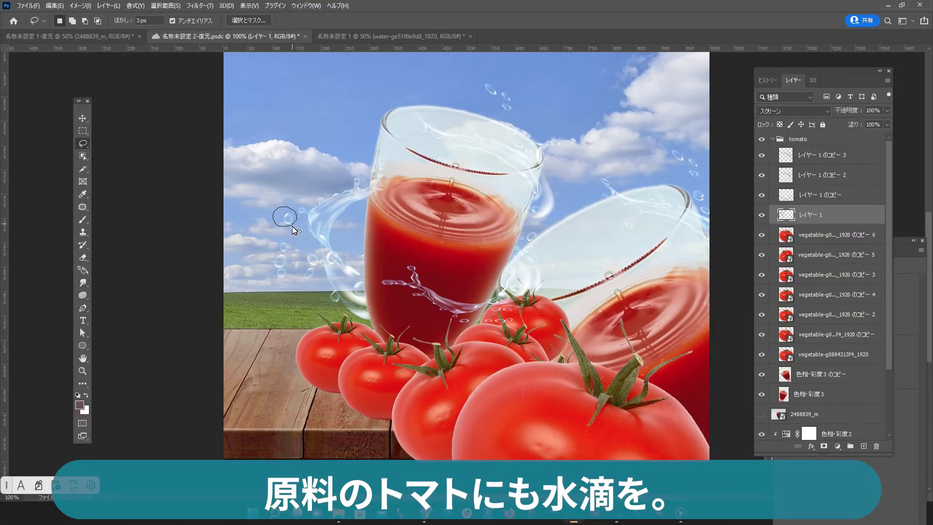
click(82, 122)
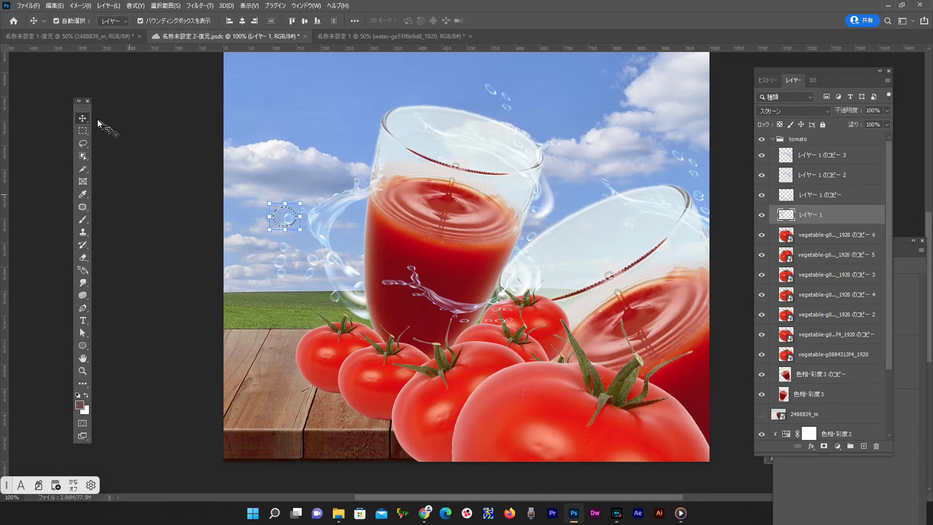
key(ctrl+j)
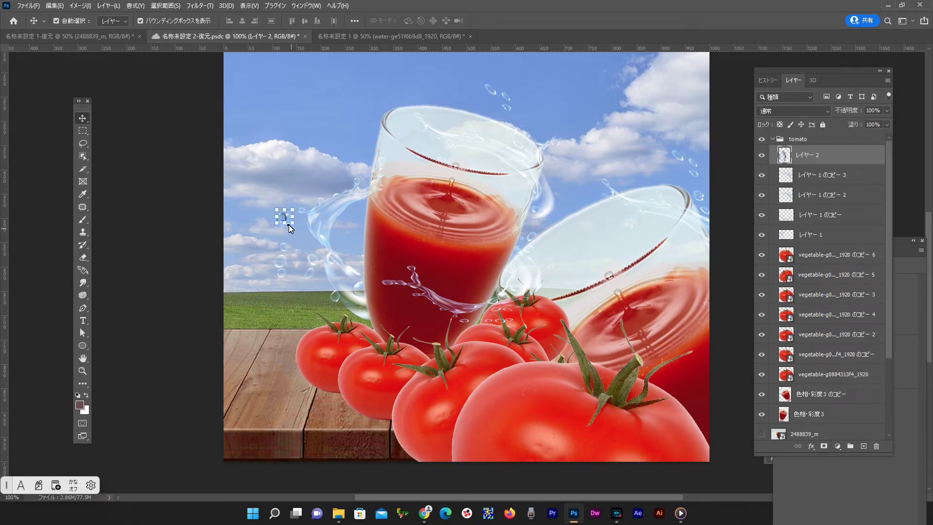
drag(481, 435, 480, 436)
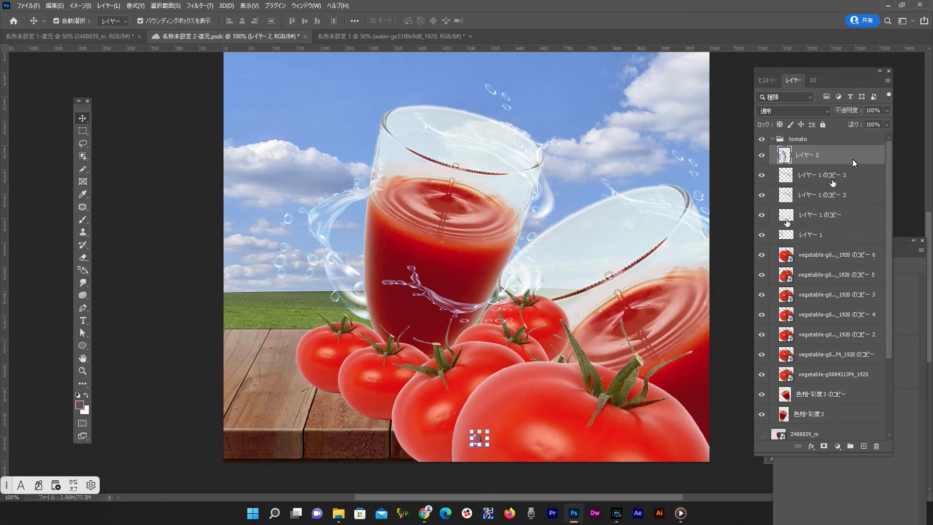
click(792, 111)
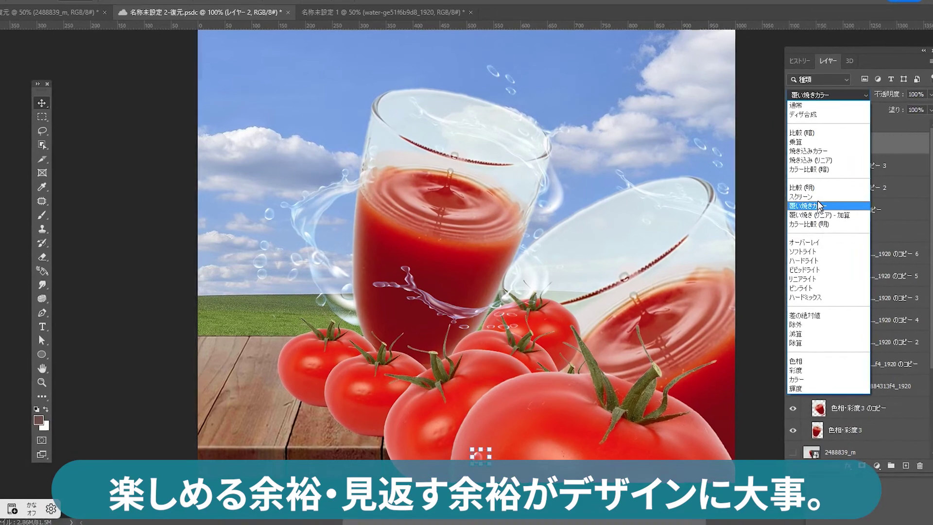
click(816, 197)
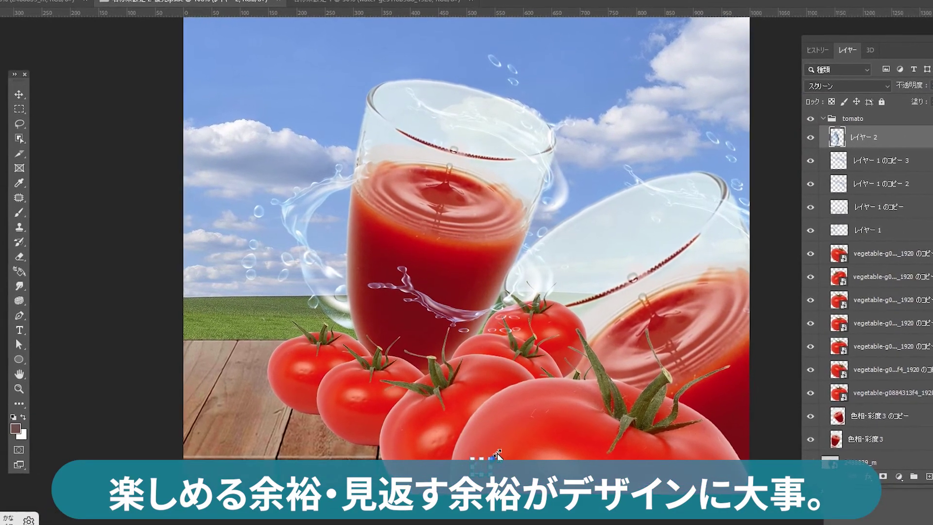
Step: Spread resized copies of the droplet over the front tomato and the tomatoes to its left
drag(482, 475, 488, 458)
drag(491, 508, 358, 461)
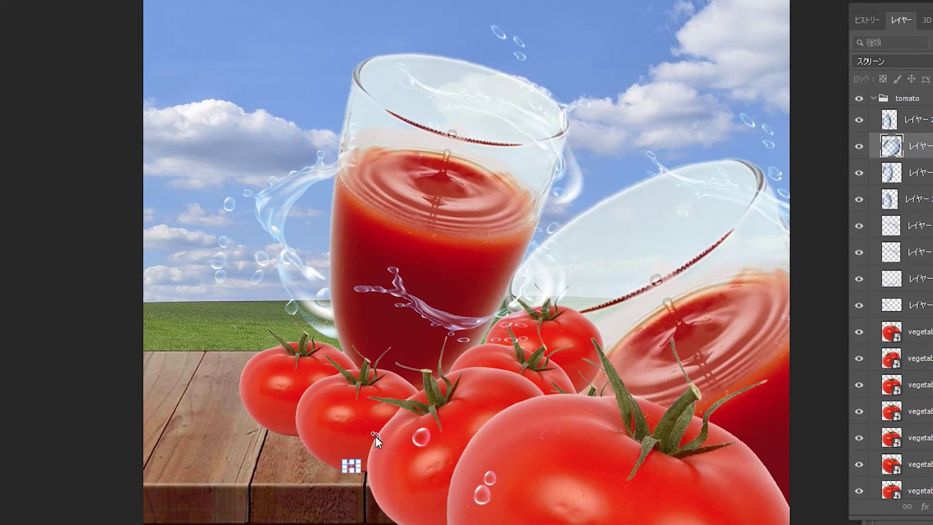
drag(348, 465, 354, 381)
drag(424, 439, 425, 430)
shift+click(430, 441)
shift+click(429, 442)
click(425, 430)
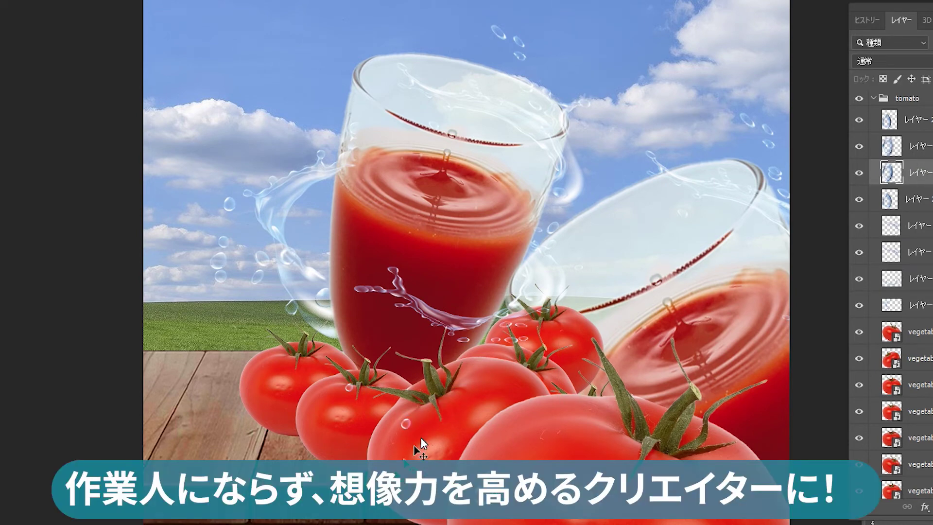
drag(421, 444, 485, 379)
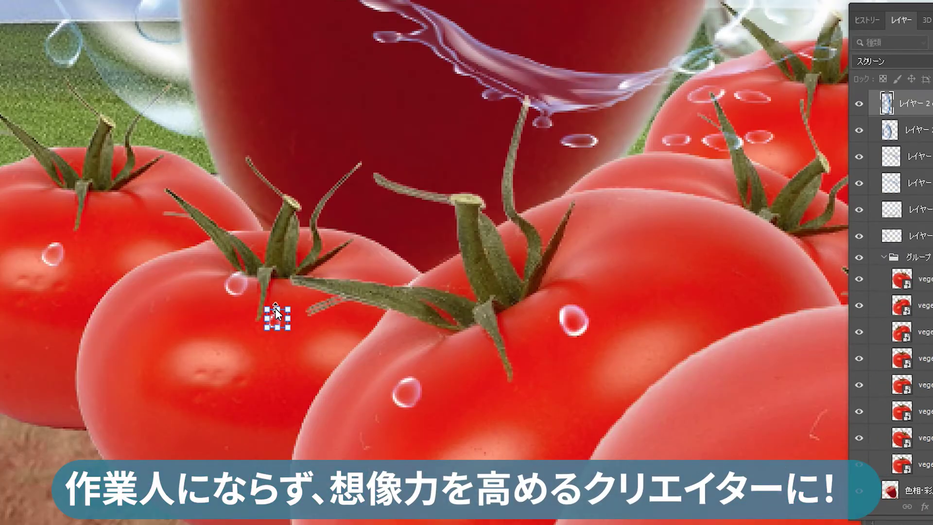
Step: Place small droplet copies on the green leaves of the three tomatoes at the left
drag(278, 316, 278, 314)
drag(280, 323, 357, 293)
drag(401, 386, 445, 307)
mouse_move(460, 309)
mouse_down()
mouse_move(471, 306)
mouse_move(463, 309)
mouse_up()
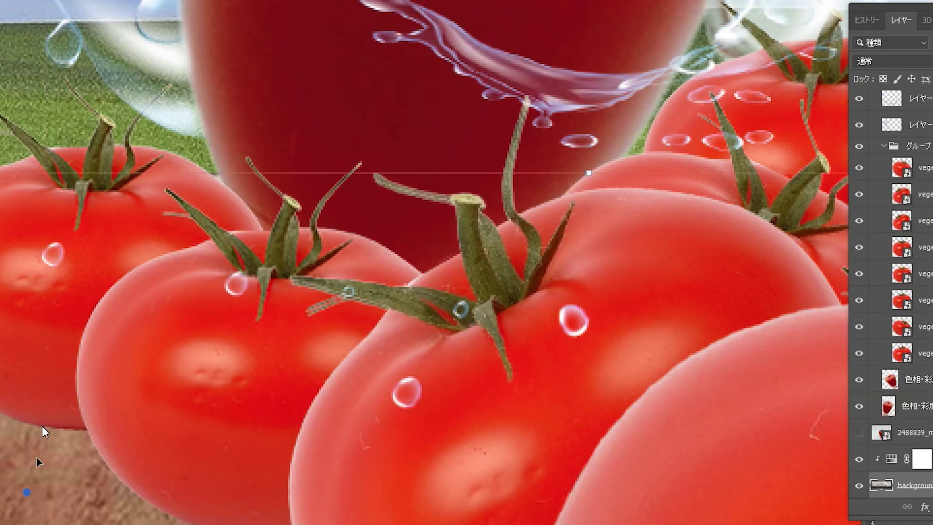
drag(41, 426, 113, 176)
key(Return)
Step: Shift and rotate the droplet below the leaves of the second tomato from the left
click(227, 287)
drag(237, 288, 218, 284)
drag(259, 261, 301, 270)
key(Return)
click(56, 517)
Step: Copy a droplet onto the leaves of the rear tomato and reduce its size
drag(571, 320, 787, 203)
drag(806, 168, 797, 195)
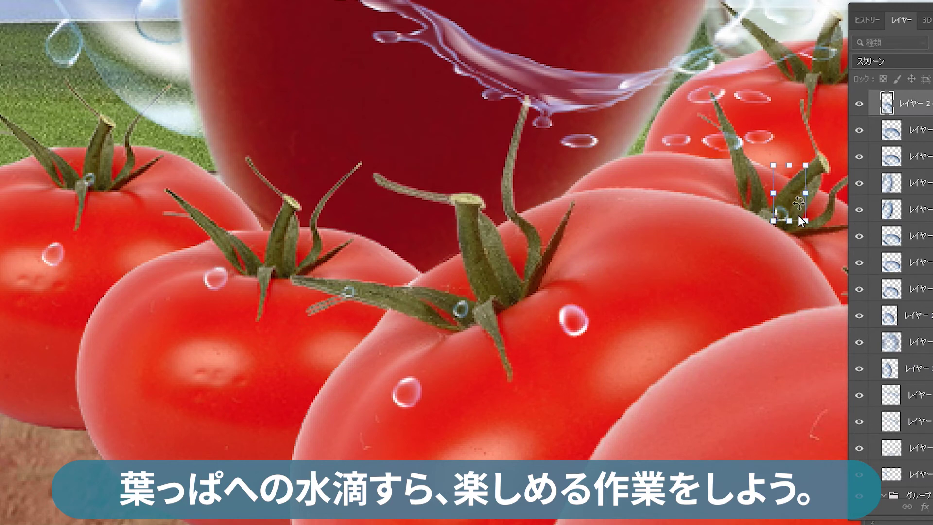
key(Return)
Step: Add a droplet to the front tomato's left side and a reduced copy at the base of its stem
scroll(752, 408, down, 2)
drag(673, 463, 237, 425)
drag(228, 398, 764, 281)
drag(807, 255, 778, 279)
drag(754, 288, 755, 299)
drag(758, 289, 761, 305)
key(Return)
Step: Add a flattened droplet to the front tomato's leaves, shrink it and set it left of the stem base
drag(804, 414, 779, 286)
key(ctrl+z)
drag(774, 200, 774, 255)
drag(776, 286, 751, 287)
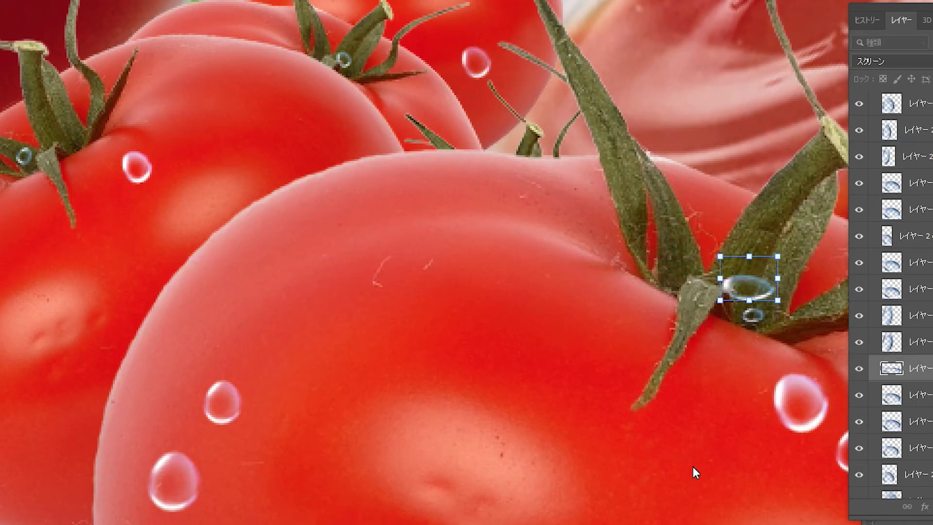
drag(779, 257, 753, 273)
drag(729, 291, 687, 290)
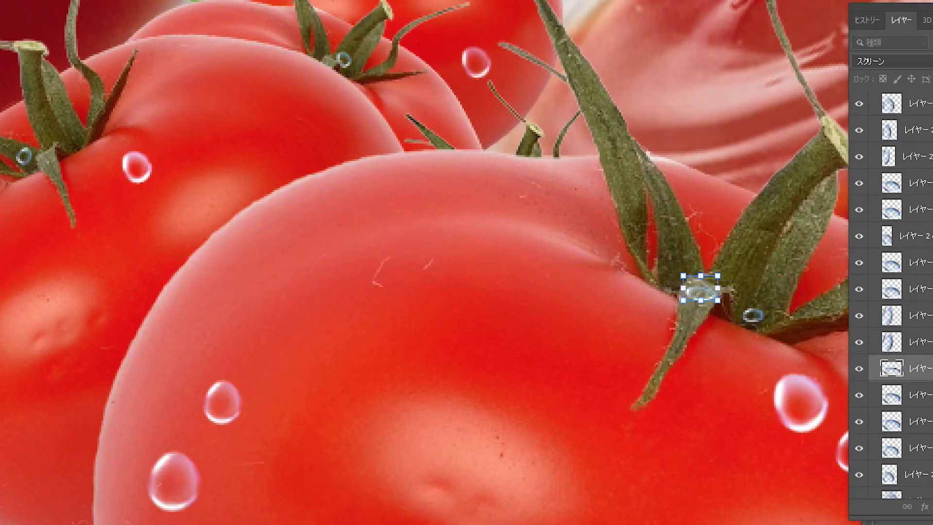
key(Return)
Step: Move the headline text トマト fully onto the sky in the canvas's upper left corner
key(ctrl+minus)
key(ctrl+minus)
key(ctrl+minus)
key(ctrl+0)
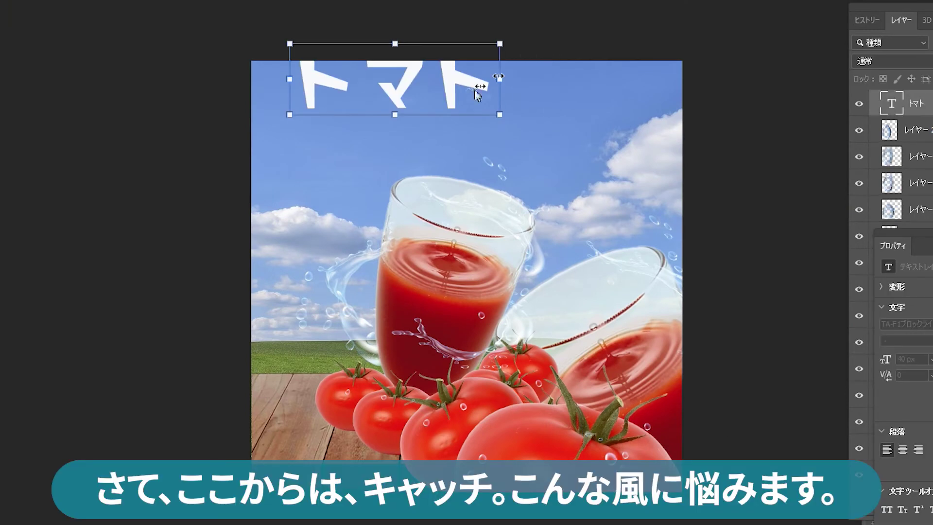
drag(475, 89, 345, 110)
Step: Tighten the kerning between the characters of the headline トマト
key(alt+Left)
key(alt+Left)
key(alt+Left)
key(alt+Left)
key(alt+Left)
key(alt+Left)
key(alt+Left)
key(alt+Left)
key(alt+Left)
key(Right)
key(alt+Left)
key(alt+Left)
key(Right)
text(ga)
key(BackSpace)
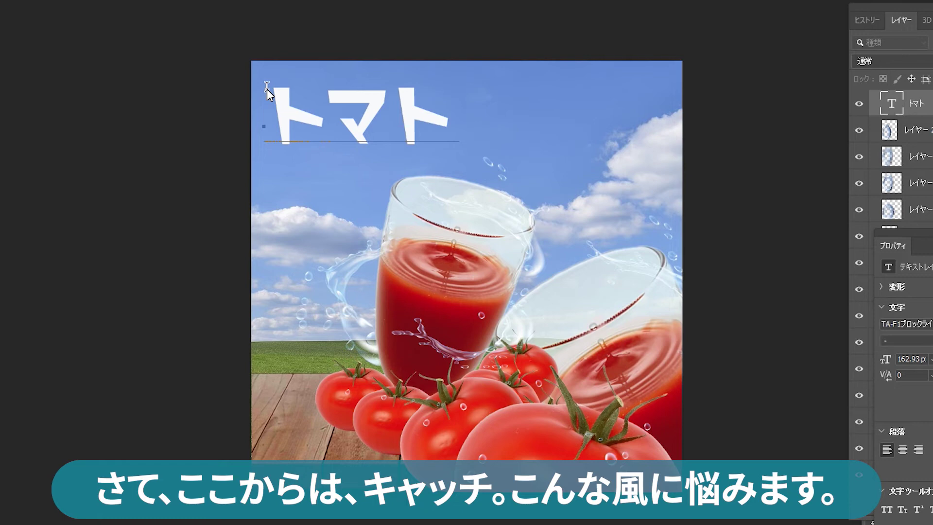
Step: Extend the headline トマト to read トマトが飲みたい on one line
text(nomitai)
key(Return)
drag(459, 120, 842, 121)
text(ga)
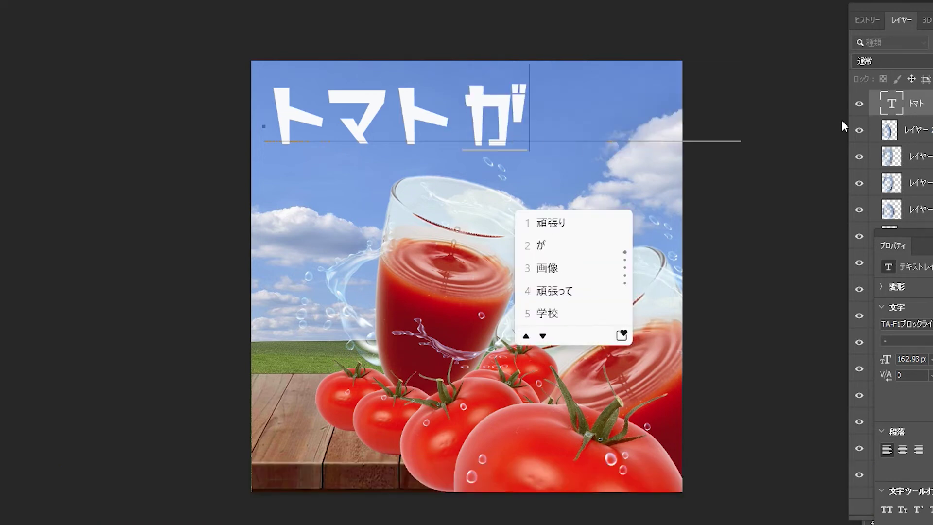
key(Return)
text(toni)
key(BackSpace)
key(BackSpace)
text(nomitai)
key(Return)
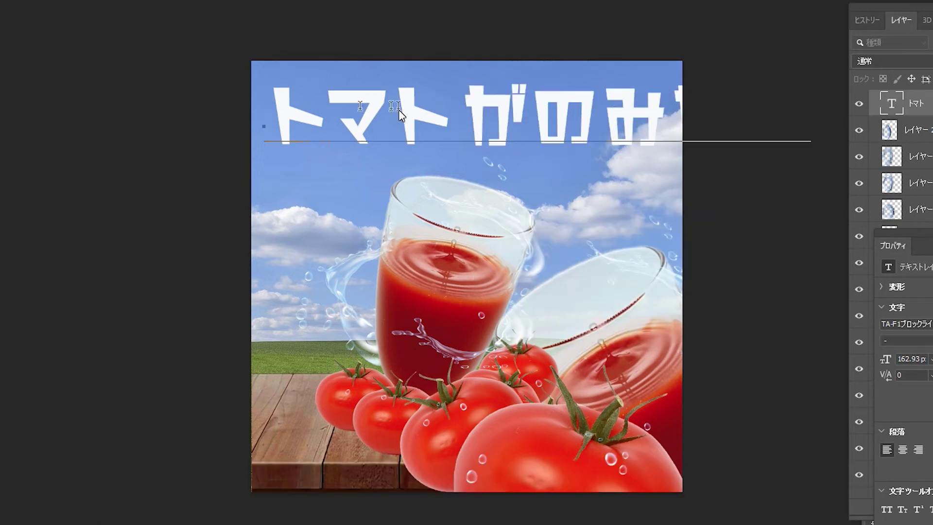
Step: Set the font of the whole headline to 凸版文久見出しゴシック Std
drag(272, 108, 906, 104)
click(929, 327)
scroll(854, 174, up, 10)
Step: Reduce the font size of the particle が so it is smaller than the surrounding headline characters
drag(439, 105, 506, 109)
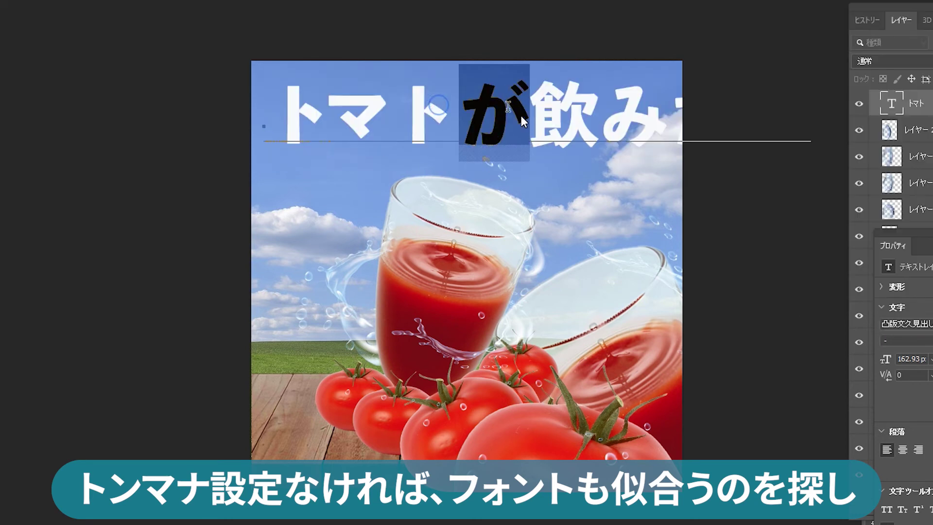
drag(912, 362, 893, 371)
key(shift+Down)
key(shift+Down)
key(shift+Down)
key(shift+Down)
key(shift+Down)
Step: Tighten the kerning between マ and ト in the headline and select the particle が
click(393, 121)
key(alt+Left)
key(alt+Left)
key(alt+Left)
key(alt+Left)
key(alt+Left)
key(alt+Left)
key(alt+Left)
key(alt+Left)
key(alt+Left)
key(alt+Left)
key(Right)
key(Right)
key(Right)
double_click(487, 117)
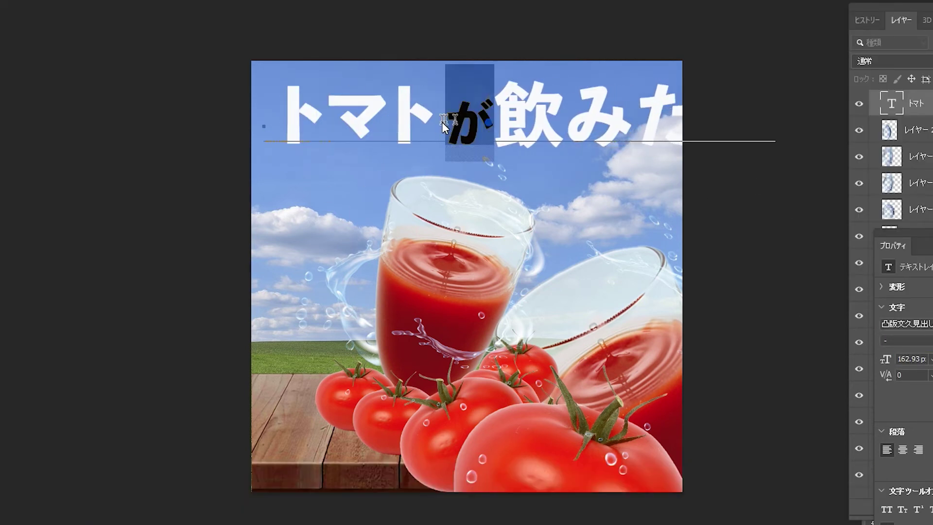
Step: Re-enter みたい at the end of the headline and set its font size to 132 px
drag(550, 110, 928, 111)
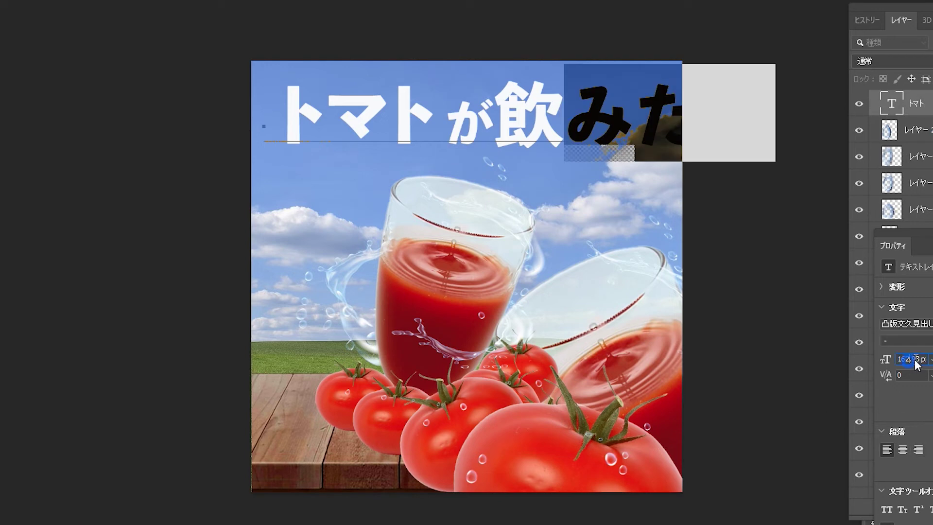
text(113)
key(Return)
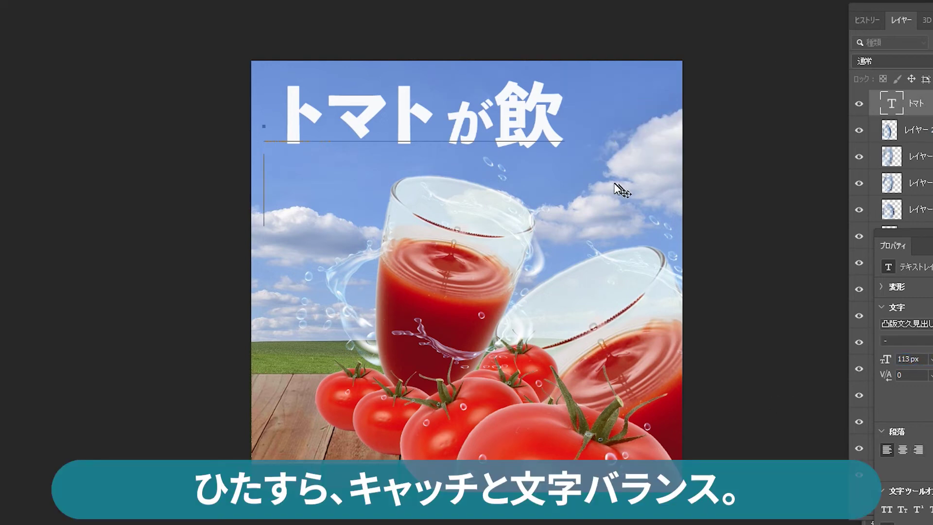
text(みたい)
key(Return)
key(shift+Left)
key(shift+Left)
key(shift+Left)
drag(910, 359, 896, 357)
text(132)
key(Return)
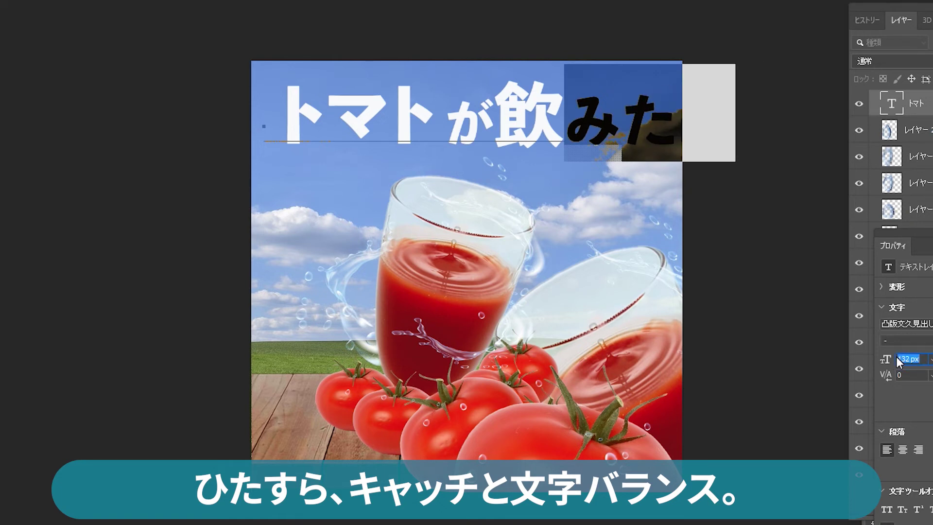
Step: Set the font size of the particle が in the headline to 132 px and confirm the text
drag(492, 98, 459, 116)
drag(910, 360, 897, 357)
text(132)
key(Return)
drag(583, 125, 731, 127)
click(3, 107)
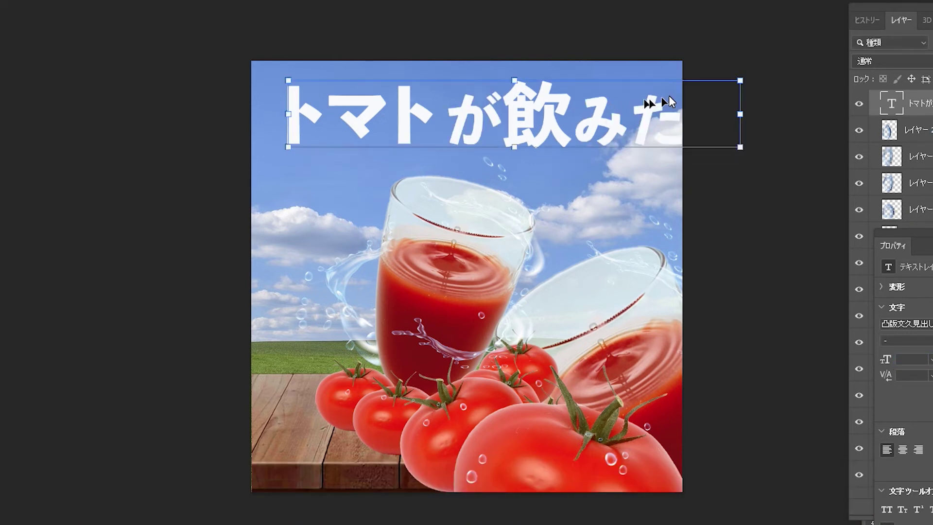
Step: Scale the headline down until it fits the canvas width and move it up near the upper left corner
drag(740, 80, 654, 104)
drag(510, 121, 501, 90)
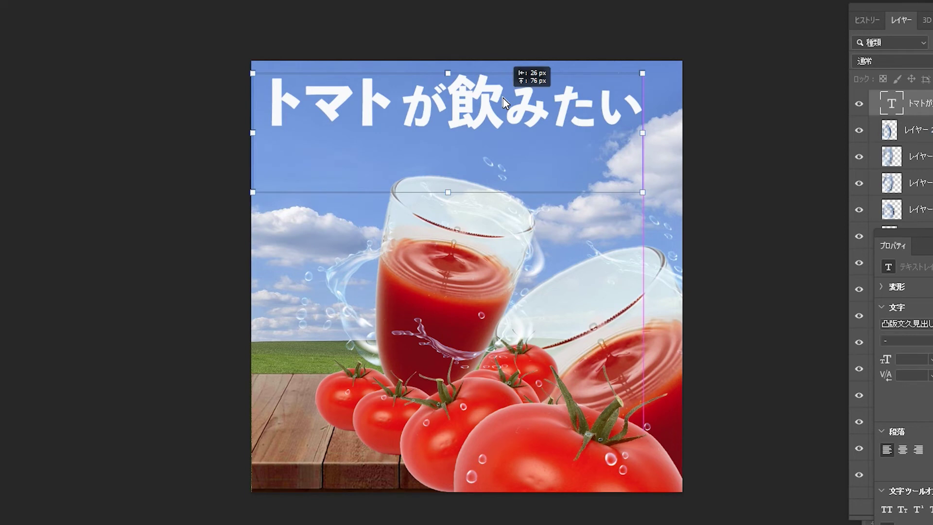
click(786, 171)
click(785, 171)
Step: Color トマト in the headline red (H 8, S 99, B 88) and nudge the headline slightly left
double_click(479, 116)
drag(404, 100, 177, 125)
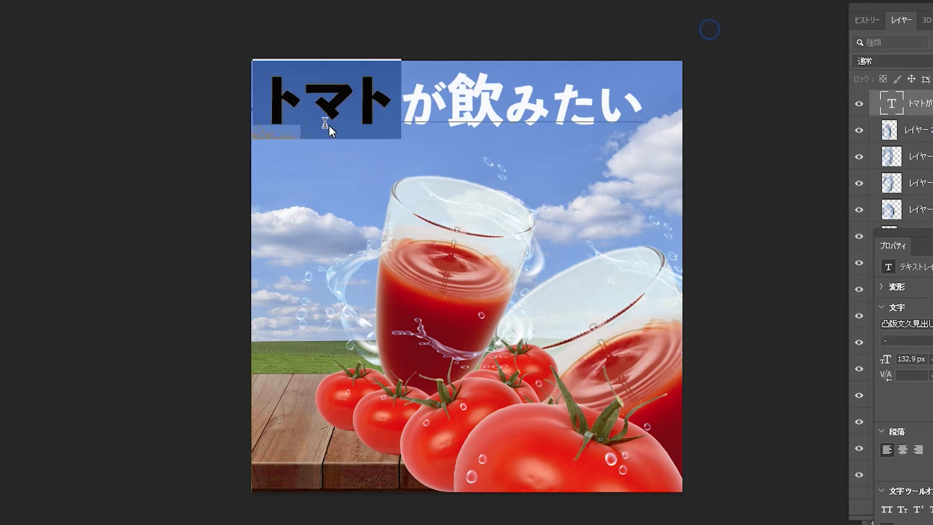
click(920, 394)
click(769, 474)
click(753, 332)
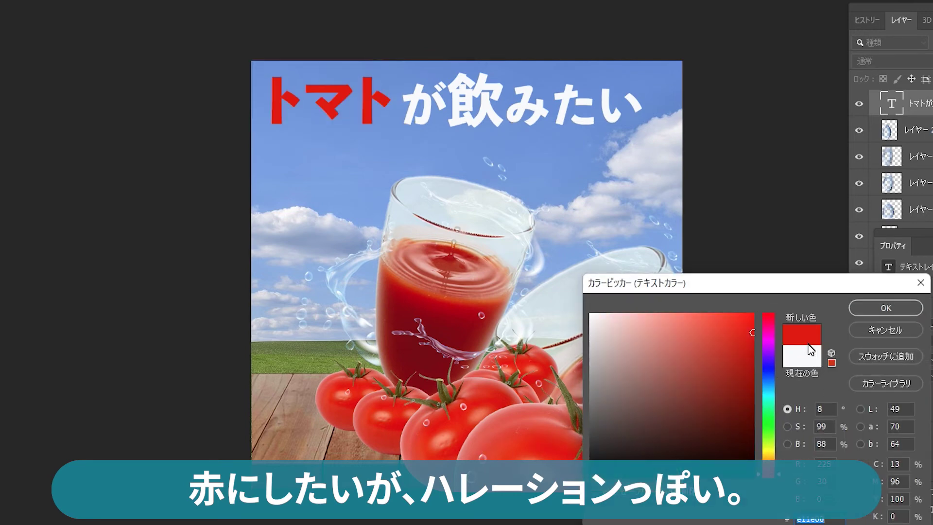
click(866, 309)
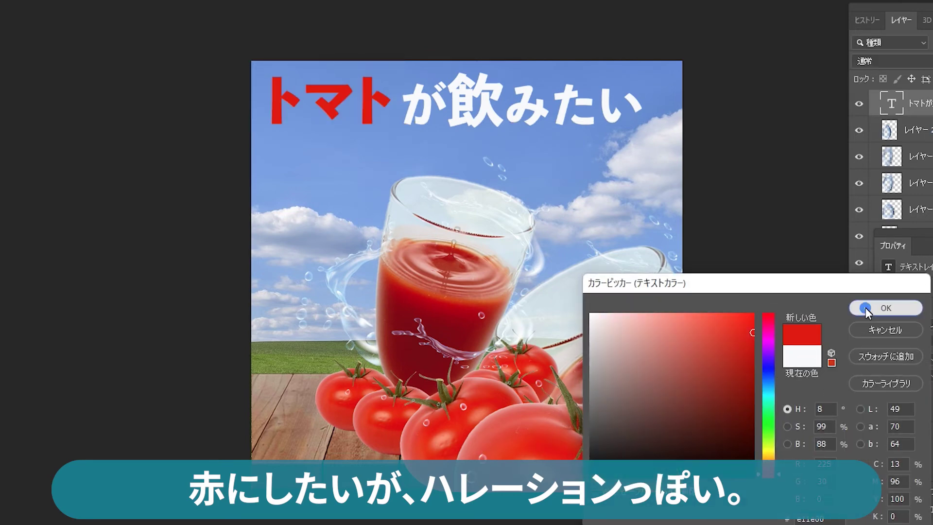
key(ctrl+Return)
drag(361, 92, 354, 92)
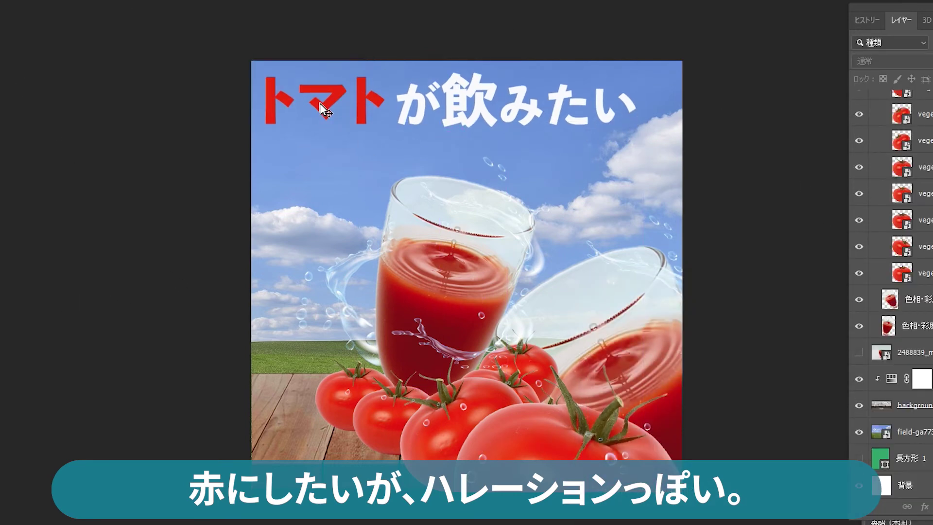
Step: Place a rotated tomato copy behind トマト in the canvas's upper left corner, with its leaves towards the lower right
drag(540, 477, 258, 118)
drag(322, 174, 322, 152)
key(ctrl+t)
drag(147, 49, 336, 234)
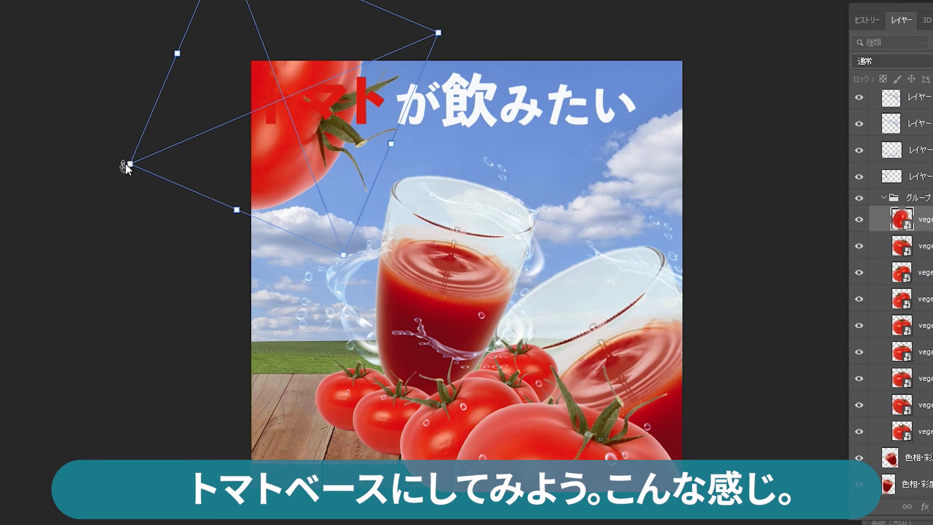
drag(289, 152, 319, 174)
drag(158, 189, 174, 178)
drag(512, 39, 536, 90)
key(Return)
Step: Set the color of トマト in the headline to white
click(325, 107)
double_click(275, 95)
drag(391, 99, 261, 95)
click(486, 1)
click(590, 316)
click(890, 307)
Step: Bring the layer list and text settings further into view and shift the headline slightly lower on the canvas
drag(642, 99, 400, 100)
double_click(546, 101)
drag(927, 8, 820, 18)
drag(931, 351, 846, 232)
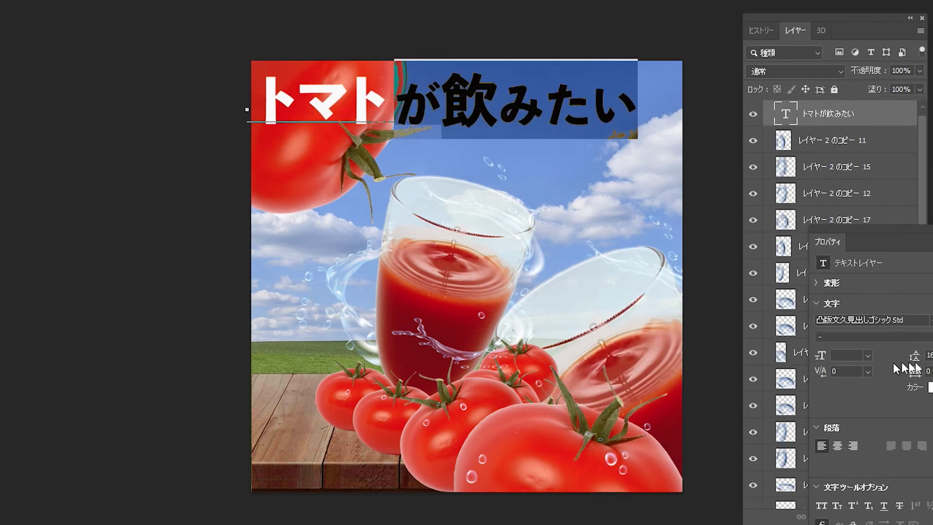
drag(449, 87, 455, 105)
key(ctrl+Return)
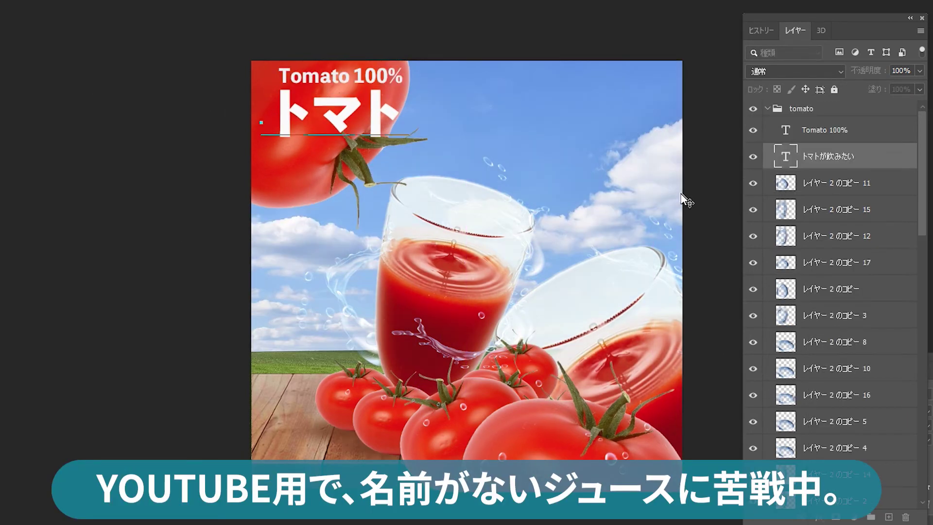
Step: Try adding うまっ in front of トマト in the headline
text(uma)
key(BackSpace)
key(BackSpace)
key(BackSpace)
text(uma)
key(BackSpace)
key(BackSpace)
key(BackSpace)
text(umat)
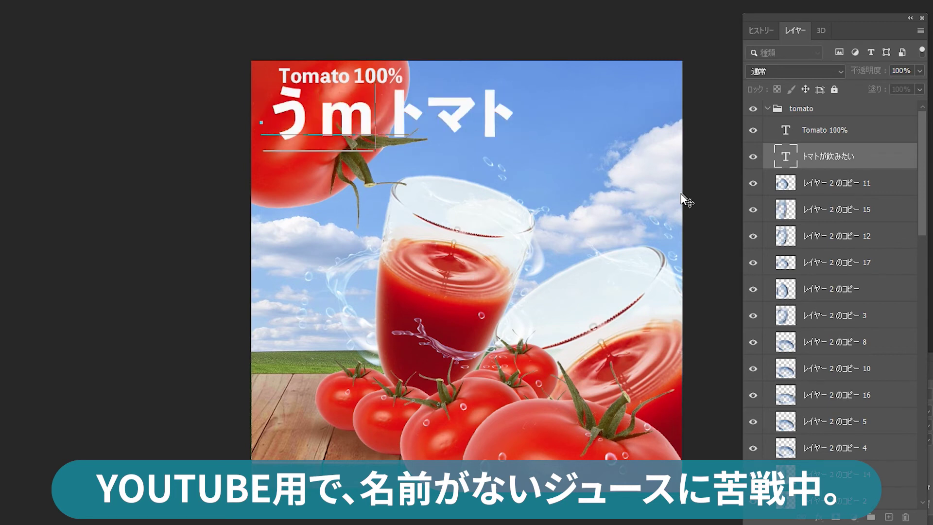
key(BackSpace)
text(tt)
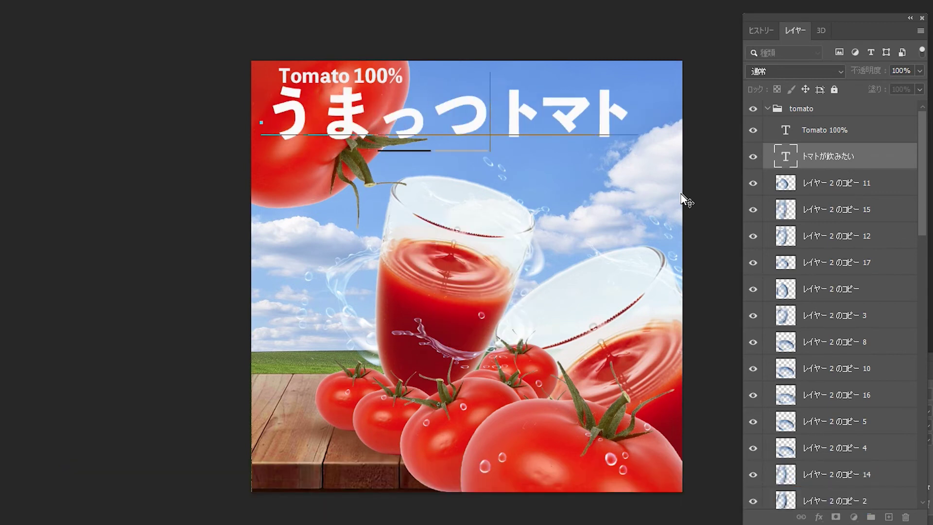
key(BackSpace)
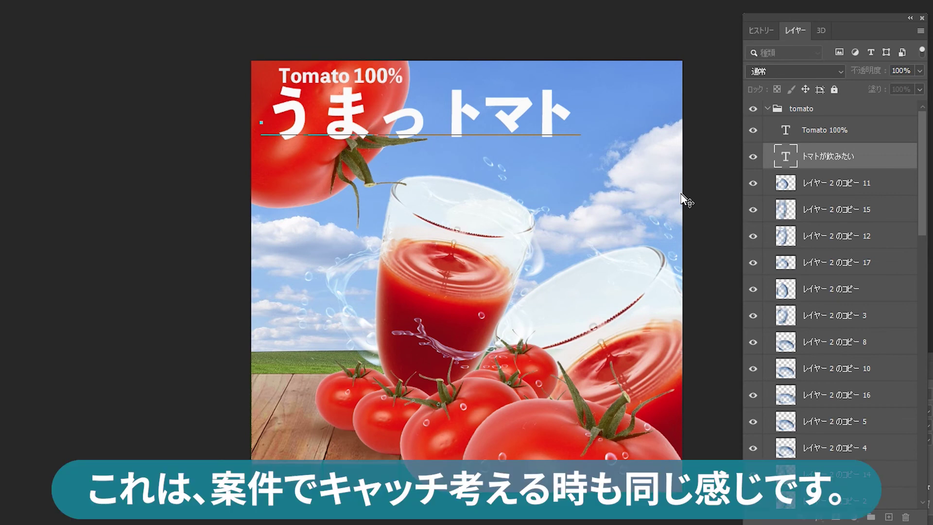
Step: Replace the headline text with ギュッと, writing ギュッ in katakana and と in hiragana
key(BackSpace)
key(BackSpace)
key(BackSpace)
key(BackSpace)
key(BackSpace)
key(BackSpace)
text(gyutto)
key(space)
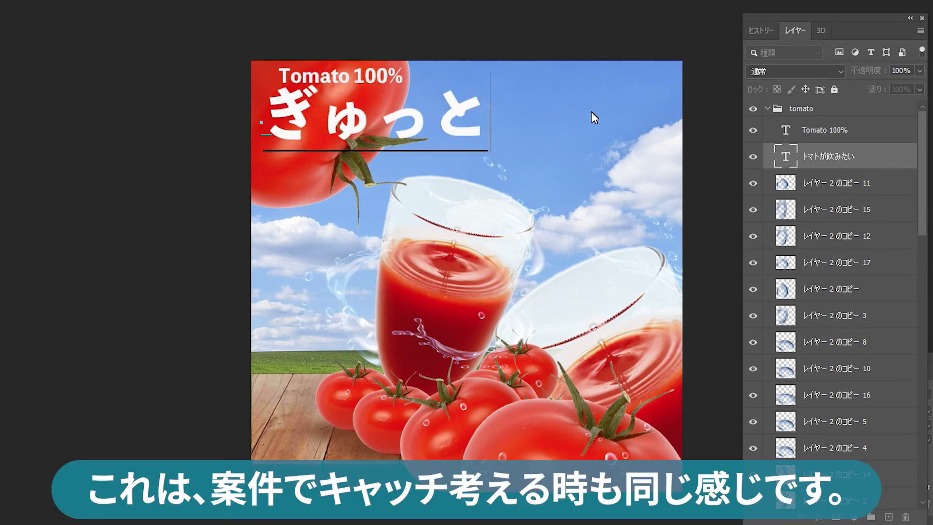
key(space)
key(Return)
key(BackSpace)
text(to)
key(Return)
Step: Extend the headline to ギュッと、まと and color と、まと red (H 359, S 97, B 81)
key(shift+Left)
key(shift+Left)
key(shift+Left)
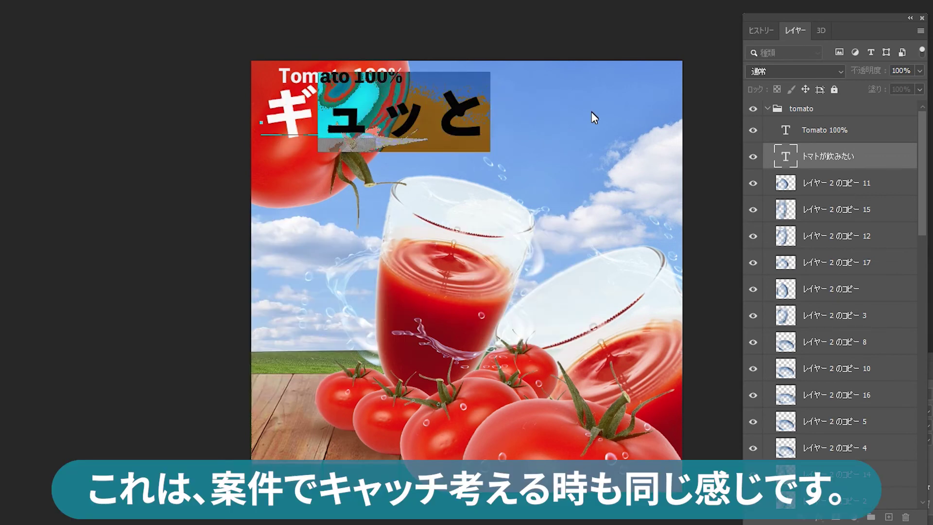
text(mato)
key(Left)
key(Left)
text(、)
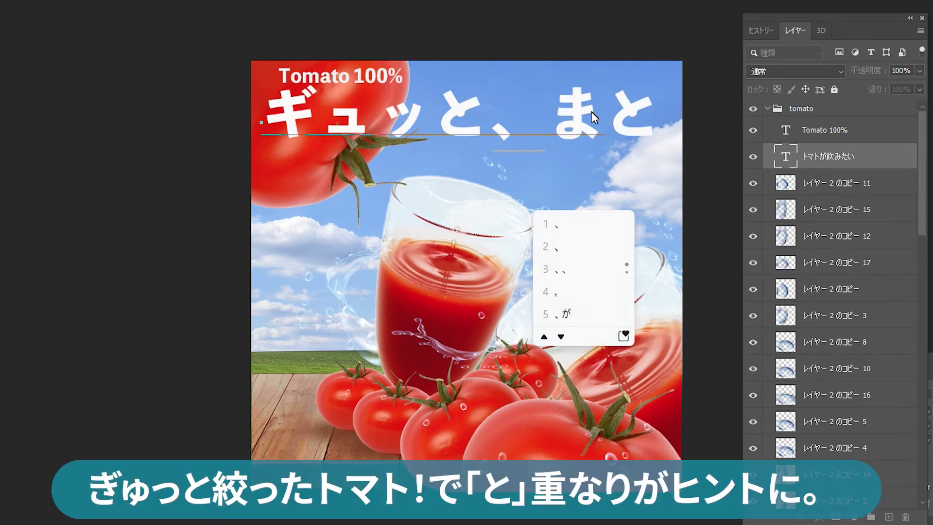
key(Return)
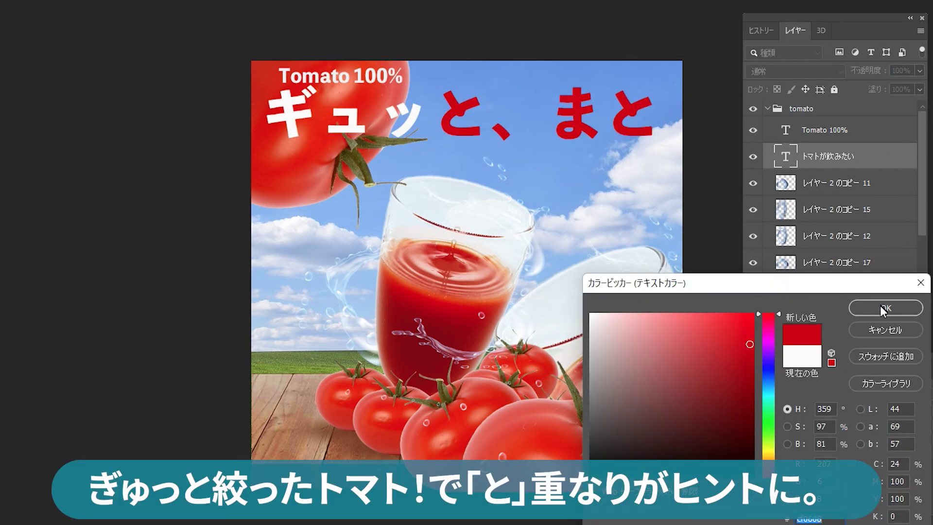
click(883, 309)
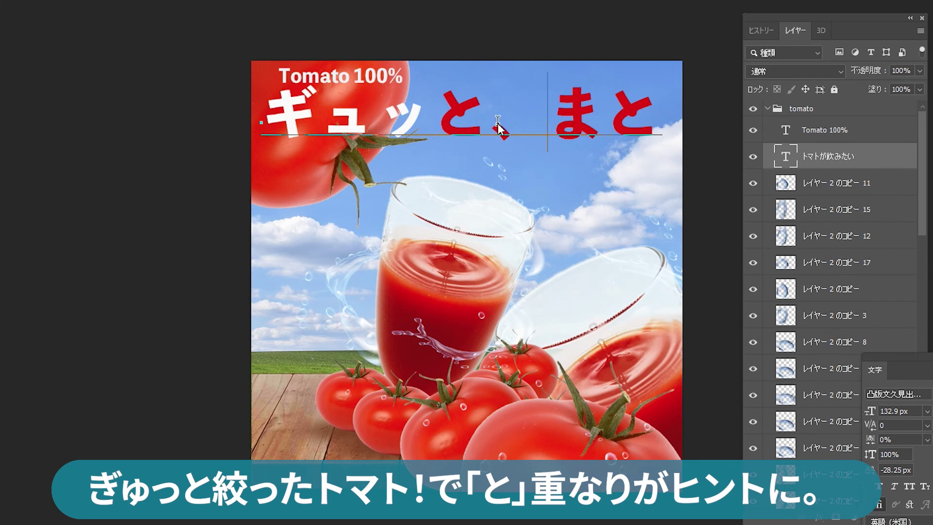
Step: Tighten the kerning between the comma 、 and ま in the headline to -620
key(alt+Left)
key(alt+Left)
key(alt+Left)
key(alt+Left)
key(alt+Left)
key(alt+Left)
key(alt+Left)
key(alt+Left)
key(alt+Left)
key(alt+Left)
key(alt+Left)
key(alt+Left)
key(alt+Left)
key(alt+Left)
key(alt+Left)
key(alt+Left)
key(alt+Left)
key(alt+Left)
key(alt+Left)
key(alt+Left)
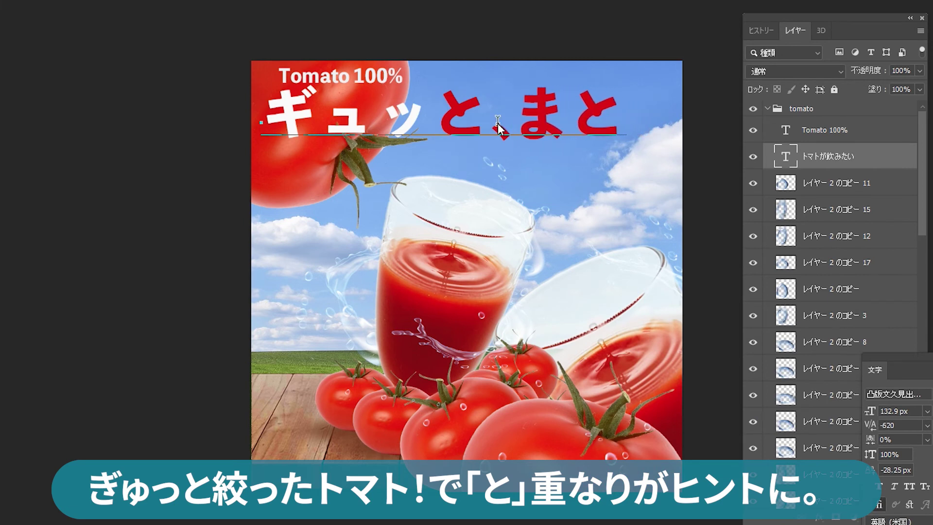
Step: Lower the headline's comma 、 by setting its baseline shift to -68.25 px
key(shift+Down)
key(shift+Down)
key(shift+Down)
key(shift+Down)
key(shift+Down)
key(shift+Down)
key(shift+Down)
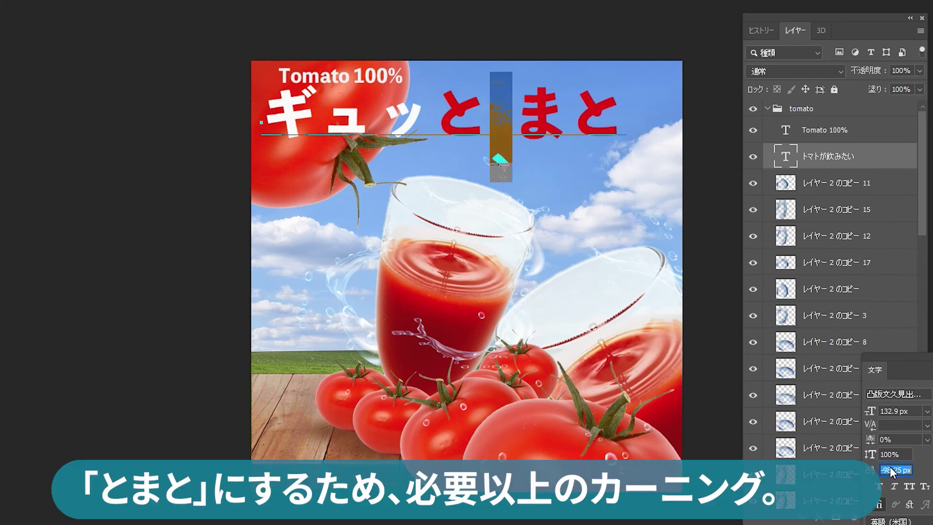
scroll(891, 466, up, 5)
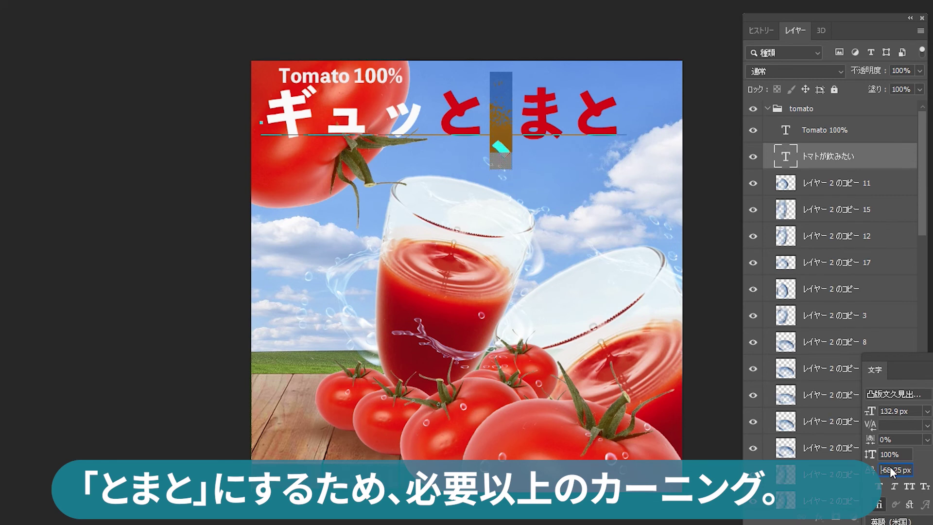
Step: Tighten the kerning between 、, ま and と in the headline so that とまと reads as one word
click(478, 124)
key(alt+Left)
key(alt+Left)
key(alt+Left)
key(alt+Left)
key(alt+Left)
key(alt+Left)
key(Right)
key(alt+Left)
key(alt+Left)
key(alt+Left)
key(alt+Left)
key(Right)
key(alt+Right)
key(alt+Right)
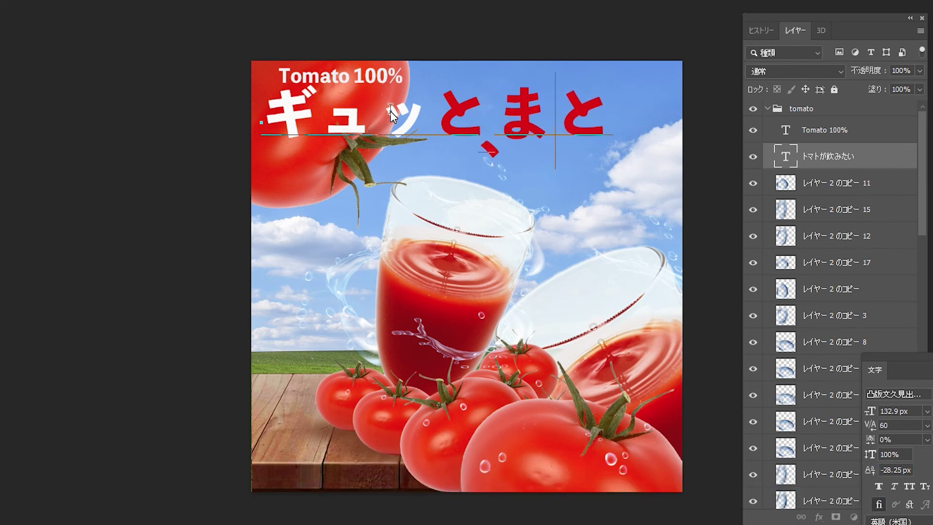
click(4, 32)
Step: Tighten the kerning between the characters of ギュッと in the headline and nudge the headline's position
click(326, 110)
key(alt+Left)
key(alt+Left)
key(alt+Left)
key(alt+Left)
key(alt+Left)
key(Right)
key(alt+Left)
key(alt+Left)
key(alt+Left)
key(alt+Left)
key(alt+Left)
key(alt+Left)
key(alt+Left)
key(Right)
key(alt+Left)
key(alt+Left)
key(alt+Left)
key(alt+Left)
key(alt+Left)
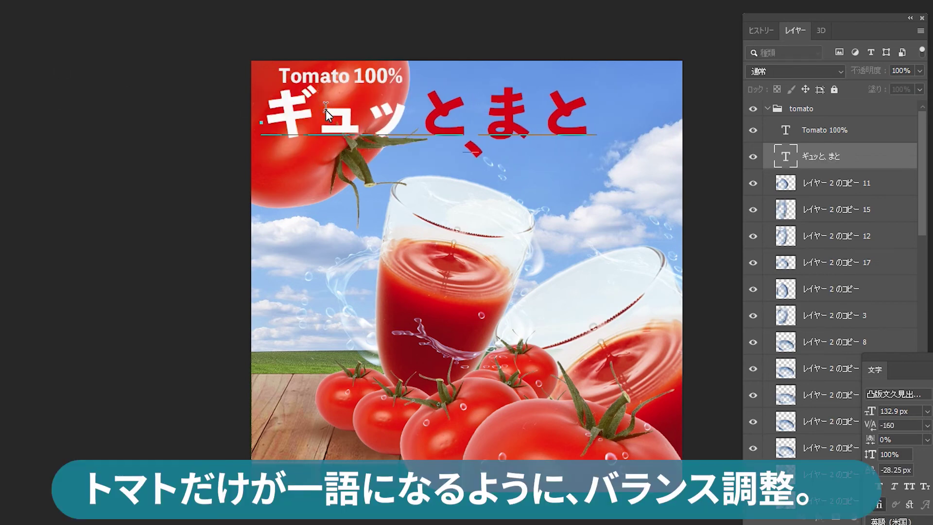
click(4, 32)
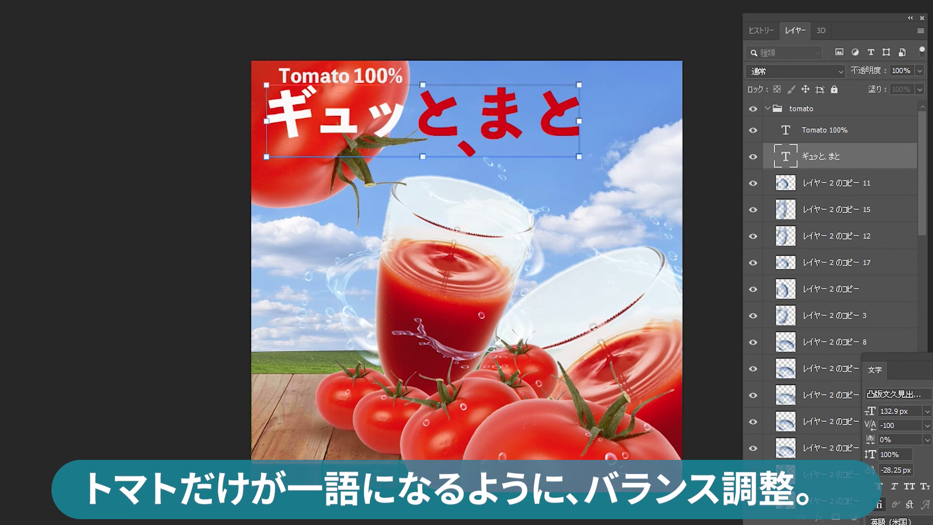
drag(309, 179, 315, 186)
drag(326, 140, 330, 139)
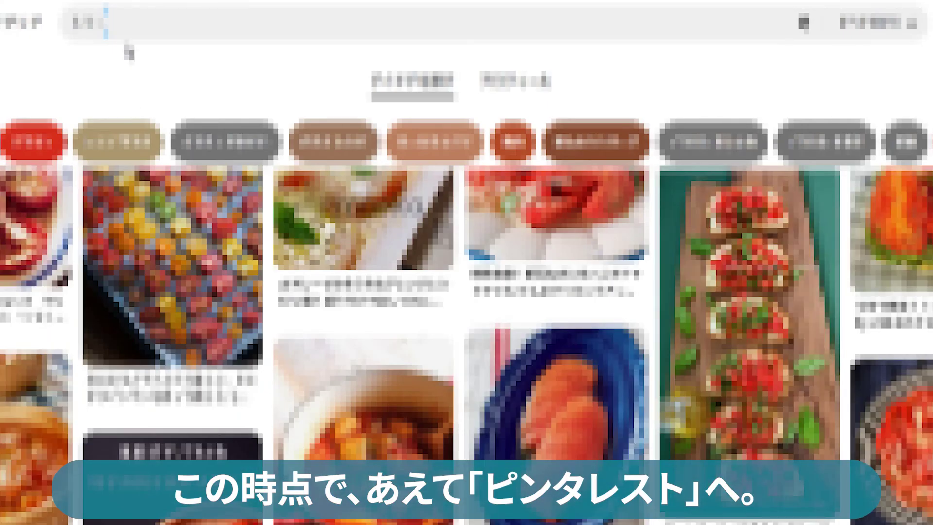
Step: Switch to Pinterest, search for tomato design images and browse the results for inspiration
click(125, 21)
text(いら)
key(Return)
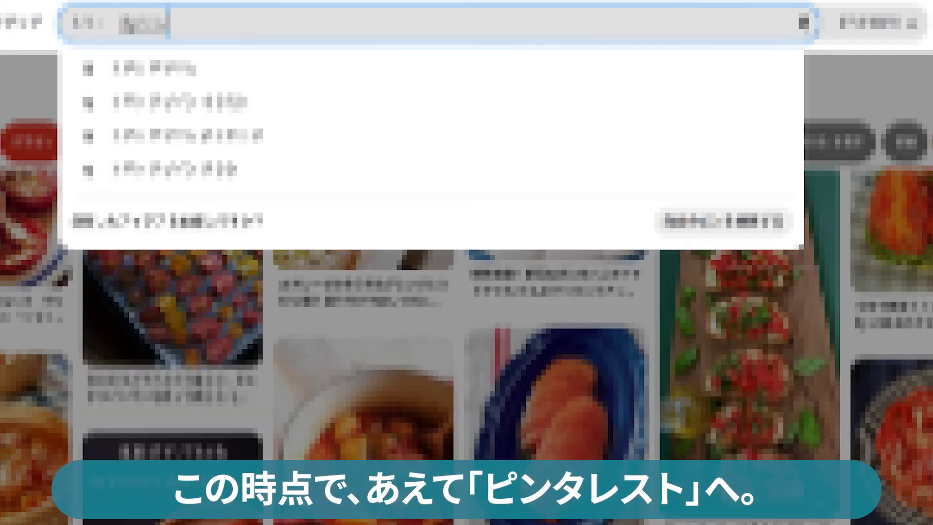
key(Return)
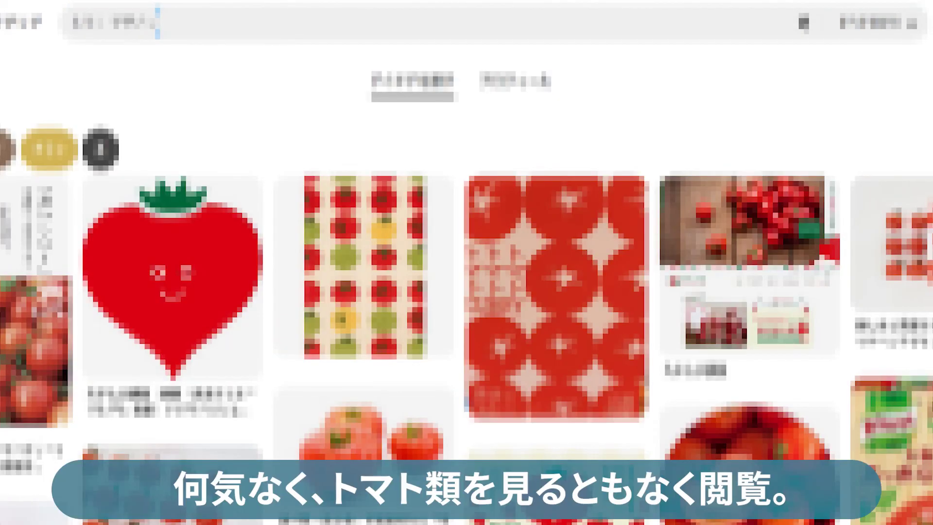
scroll(466, 340, down, 5)
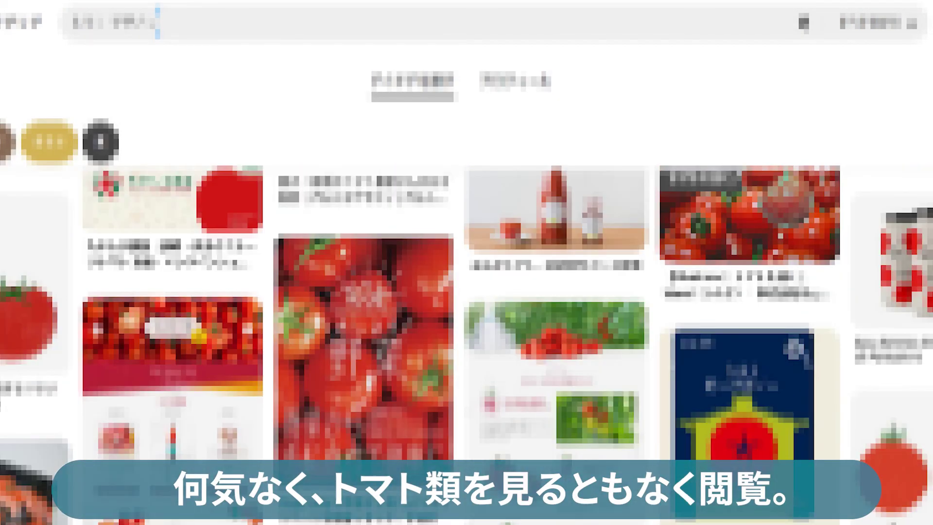
scroll(467, 340, down, 5)
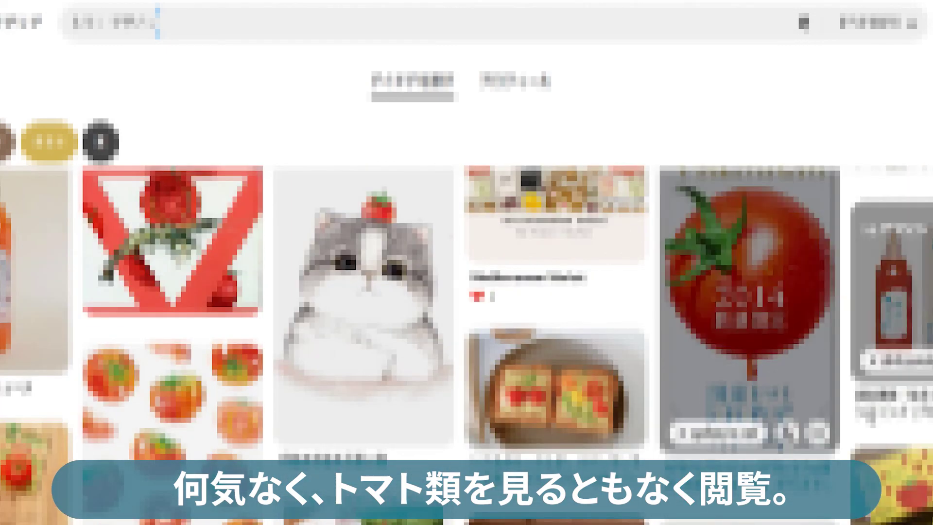
scroll(467, 340, down, 10)
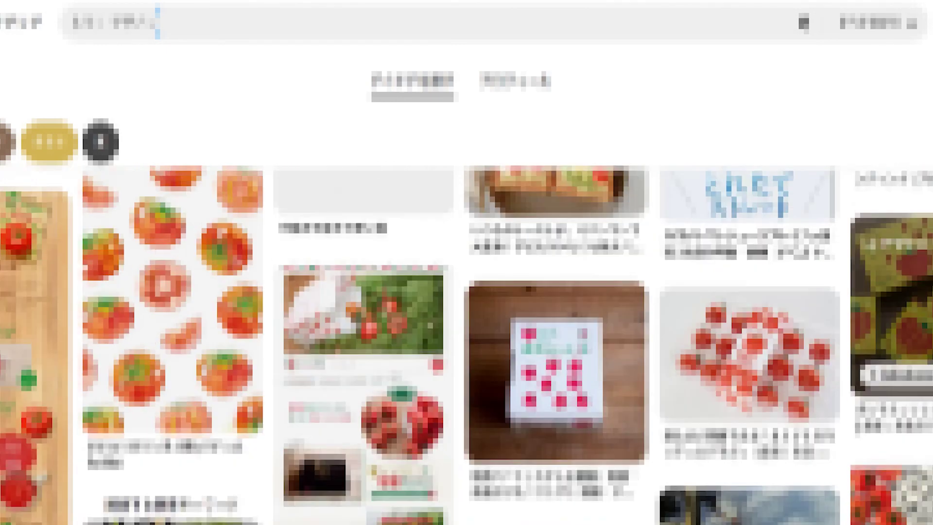
scroll(467, 340, down, 5)
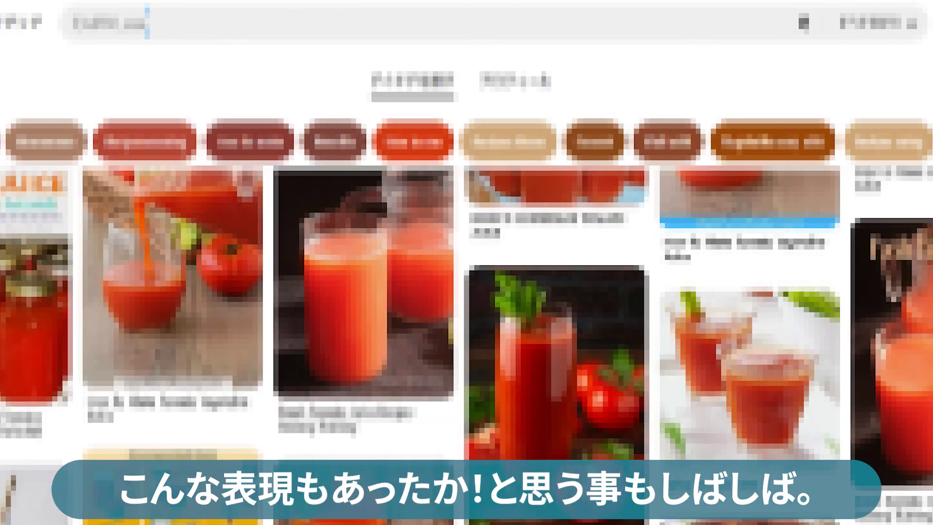
Step: Browse the tomato juice pins on Pinterest for visual and lettering ideas for the banner
scroll(467, 311, down, 4)
scroll(466, 311, down, 5)
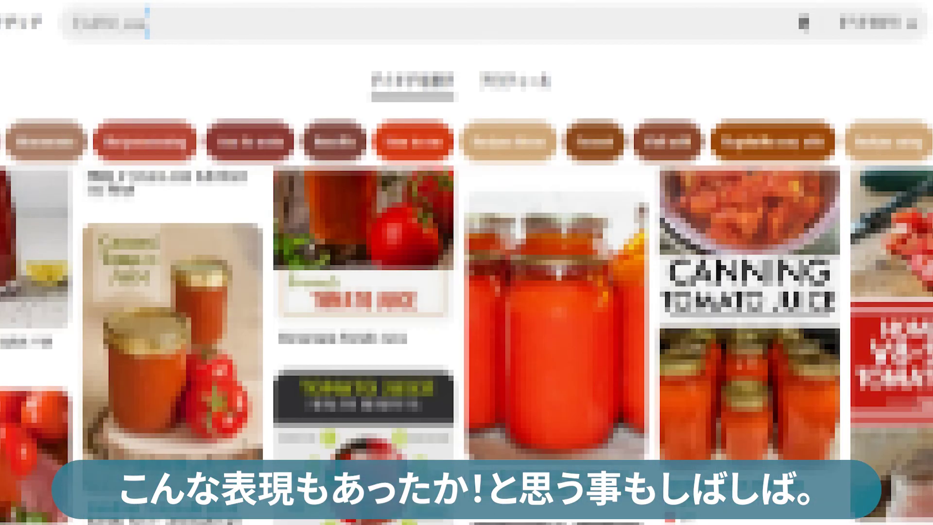
scroll(467, 311, down, 4)
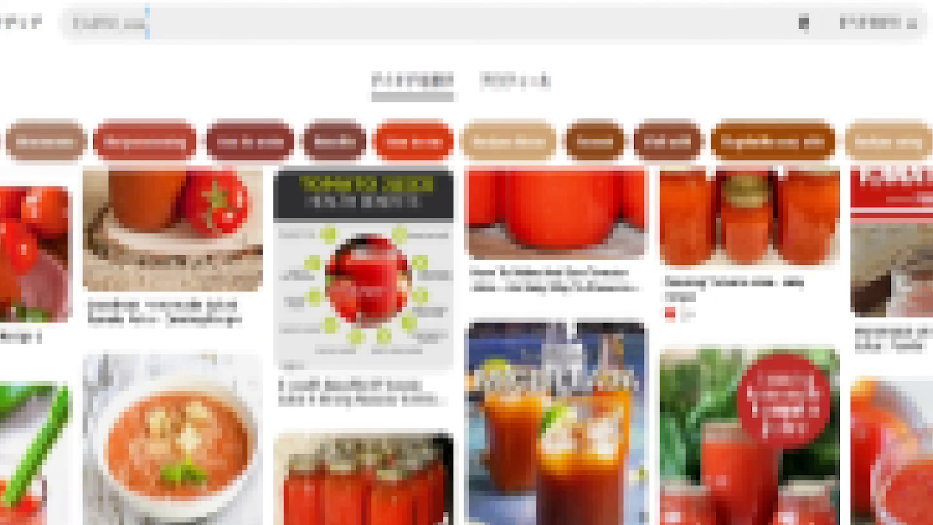
scroll(467, 311, down, 5)
scroll(467, 311, down, 4)
scroll(467, 311, down, 5)
scroll(467, 311, down, 5)
scroll(467, 311, down, 4)
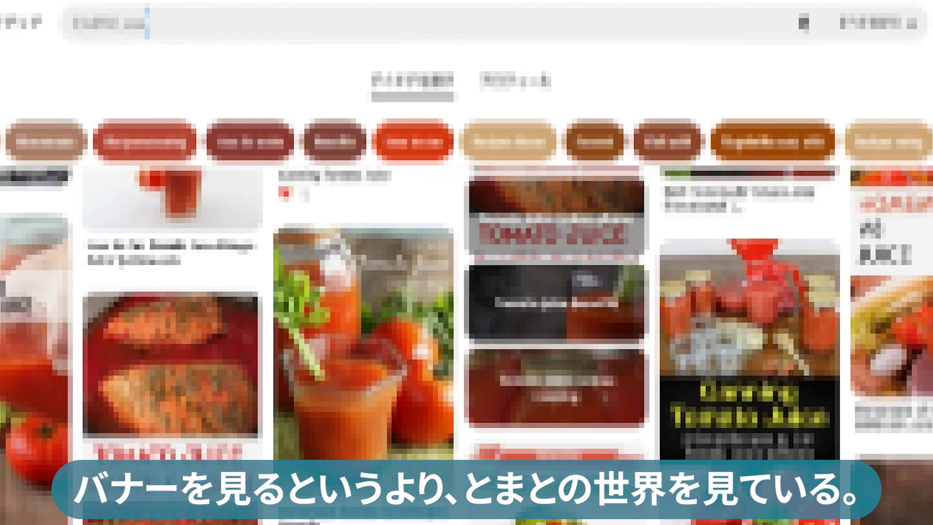
scroll(466, 311, down, 5)
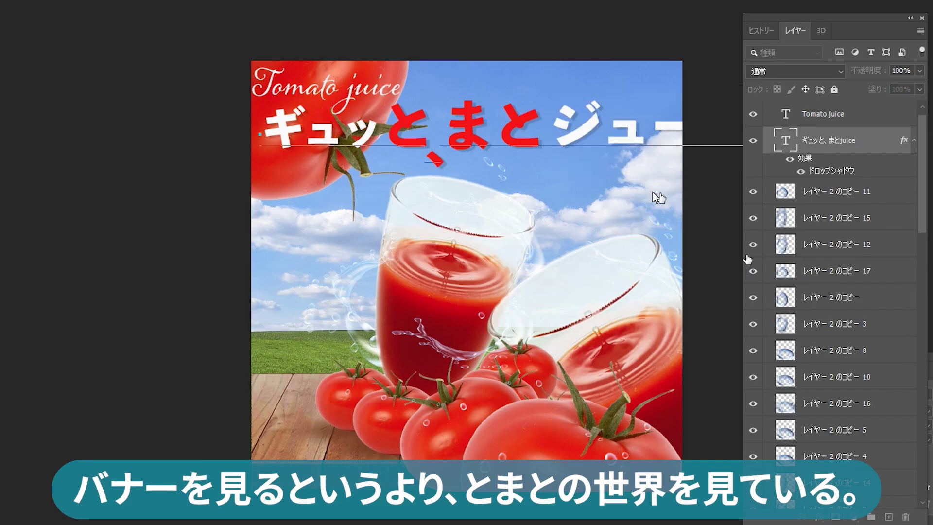
Step: Switch back to Photoshop, scale the ギュッと、まとジュース headline down to fit the banner's width and move it up slightly
click(21, 139)
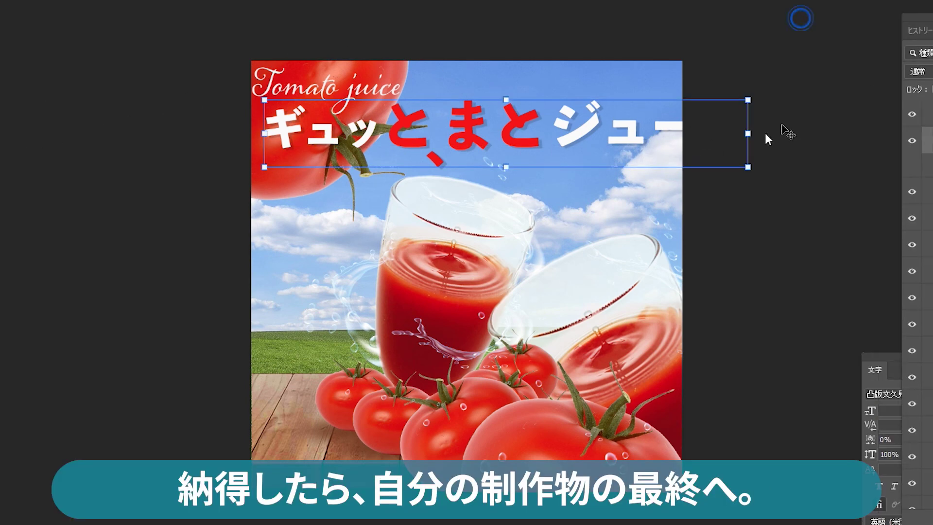
drag(749, 99, 673, 113)
drag(648, 152, 648, 128)
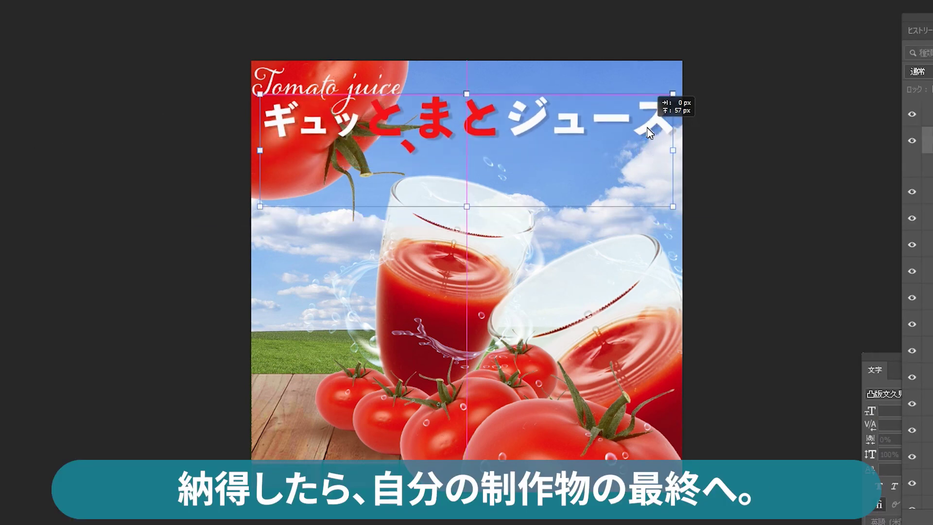
click(713, 123)
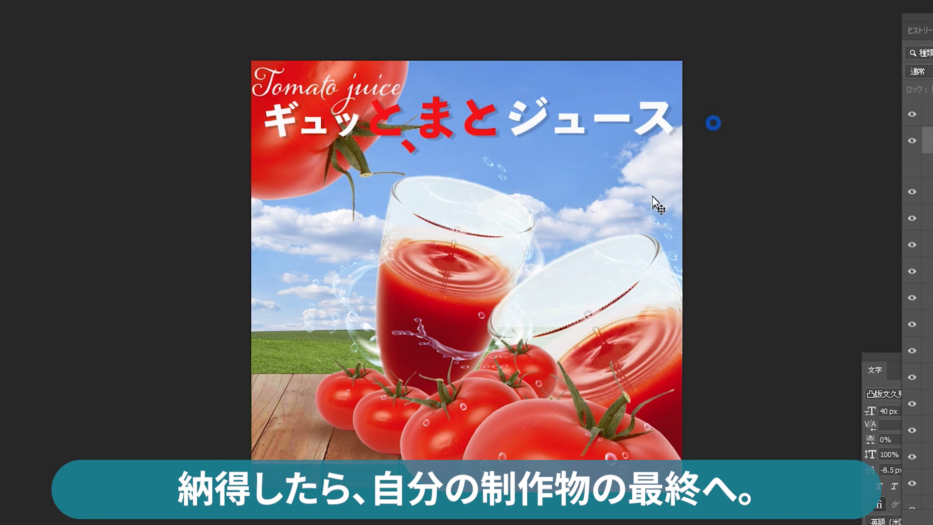
Step: Shift the sky and field background down and extend its top edge to the top of the canvas
click(654, 183)
drag(656, 166, 657, 180)
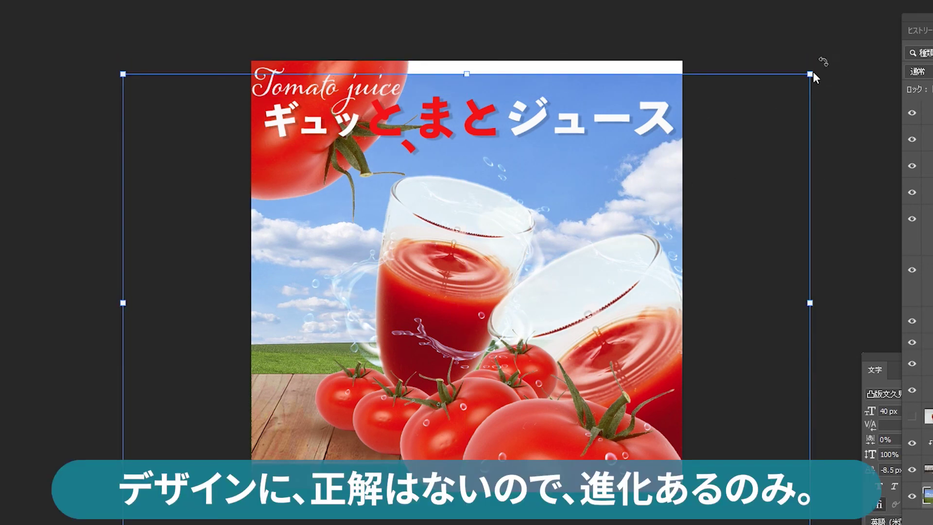
drag(467, 74, 467, 61)
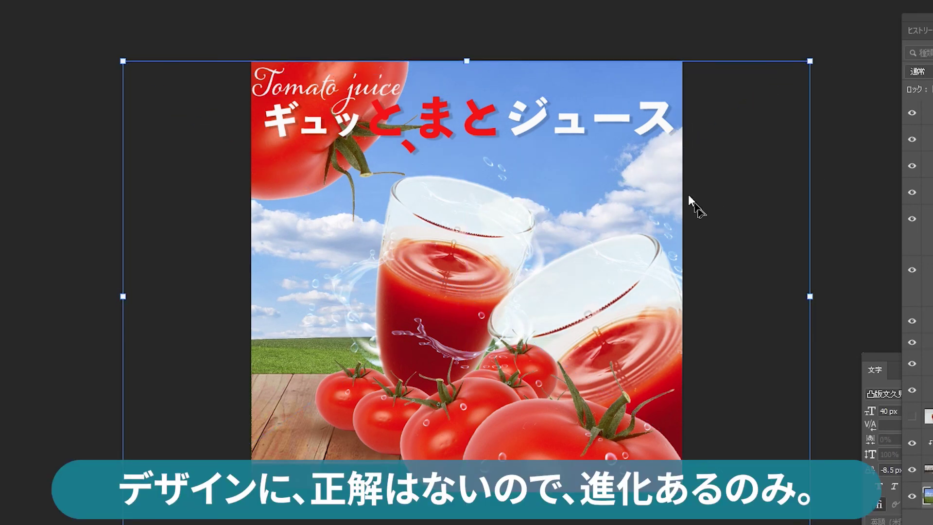
Step: Move the large tomato behind the headline further left, scale it down slightly and shift it lower
click(335, 86)
drag(284, 172, 252, 171)
click(396, 221)
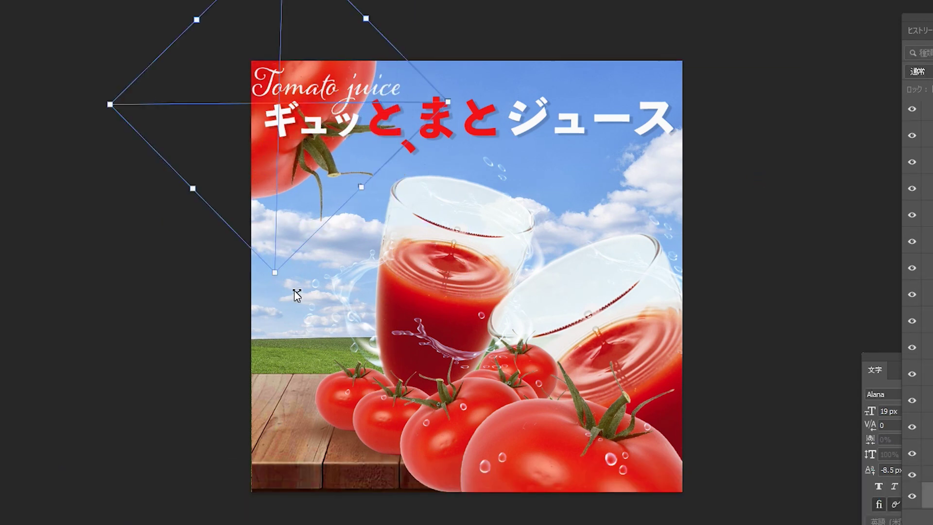
drag(275, 273, 282, 233)
key(Return)
drag(267, 163, 275, 203)
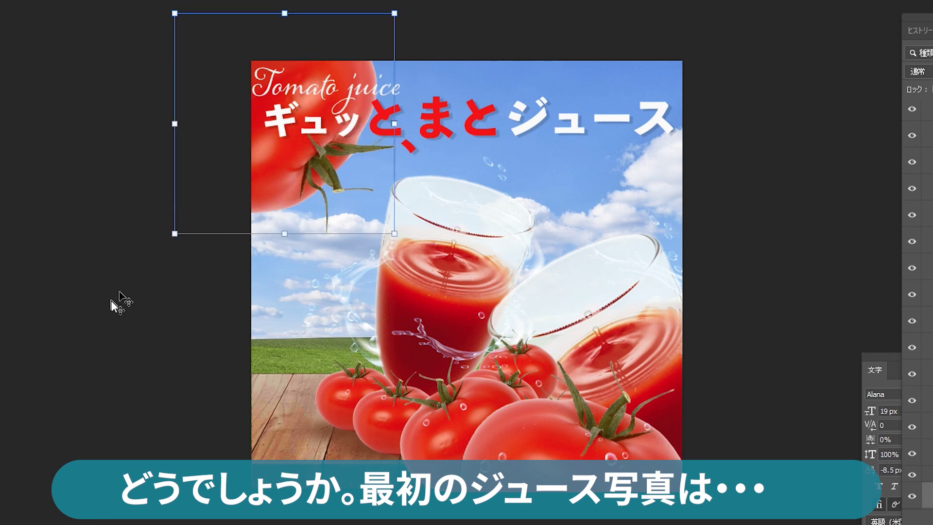